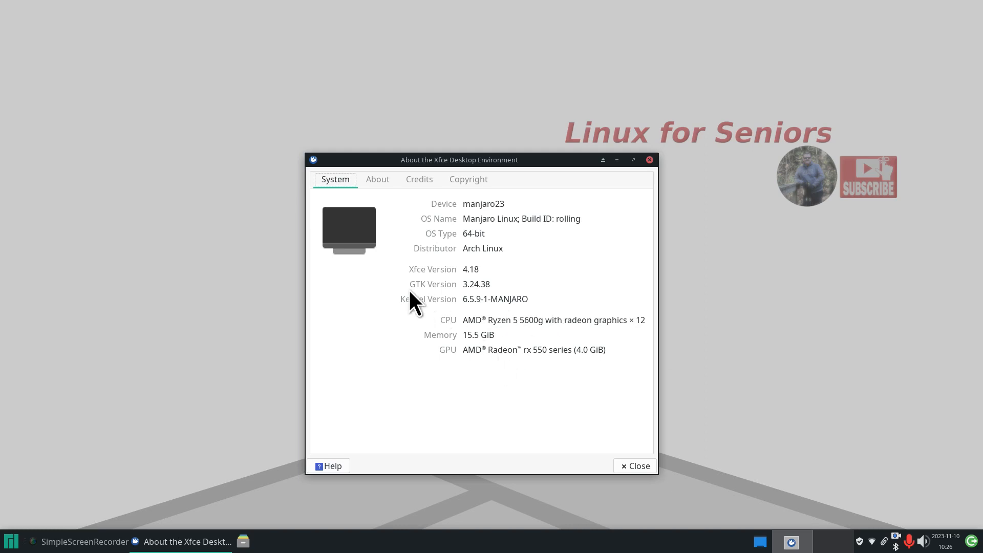
- Close the About the Xfce Desktop Environment dialog so only the Manjaro wallpaper shows
left_click(649, 160)
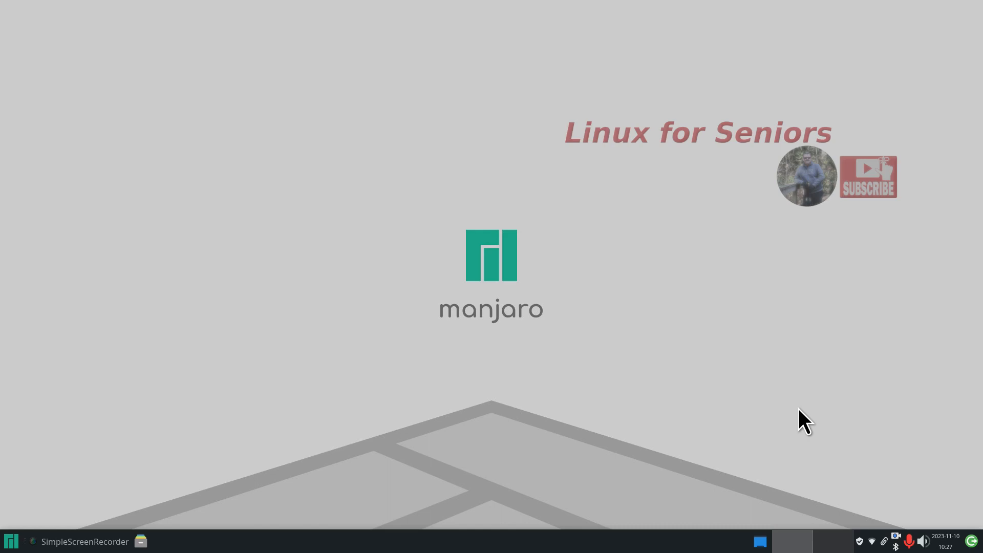
- Open Thunar on the man23 home folder and check its version, 4.18.8, in Help > About
left_click(141, 541)
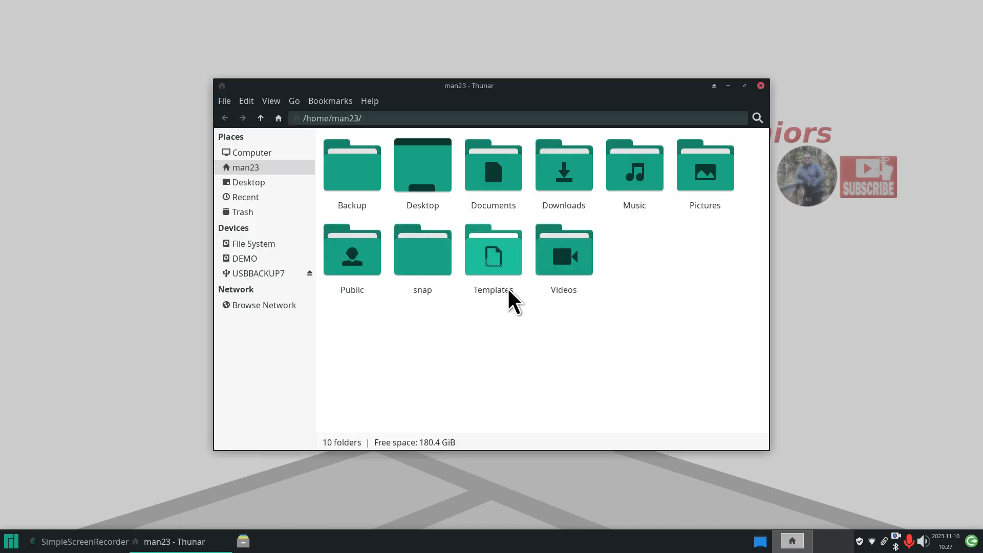
left_click(370, 101)
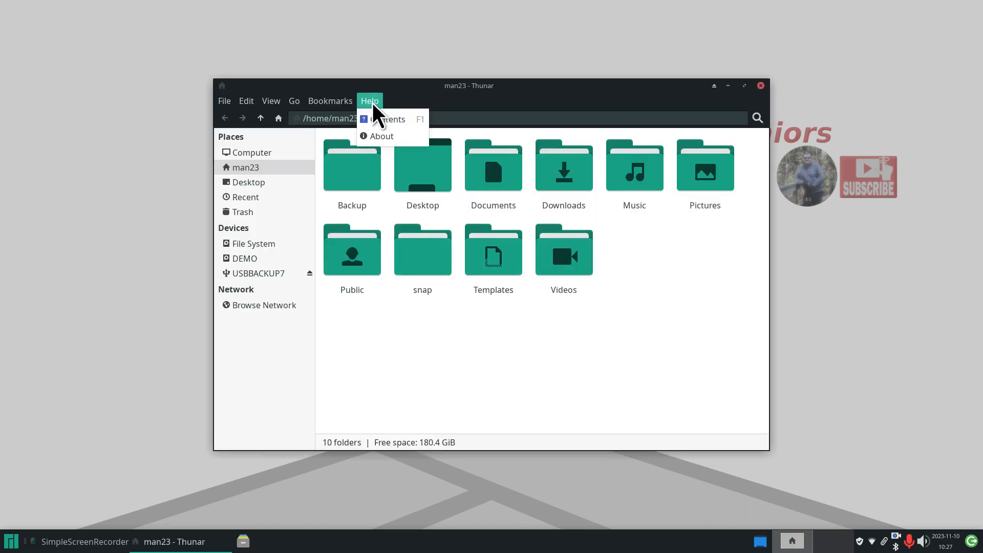
left_click(382, 138)
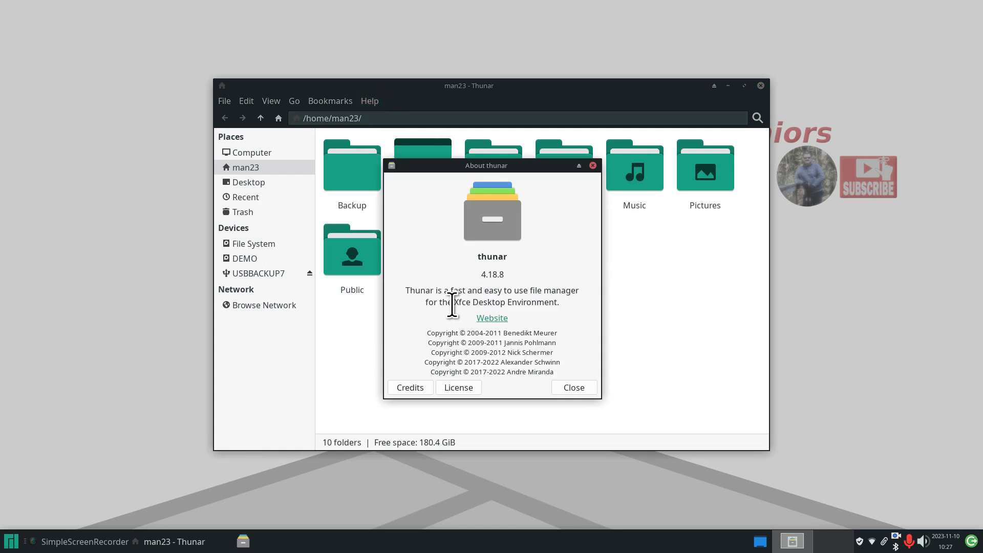
left_click_drag(453, 302, 569, 303)
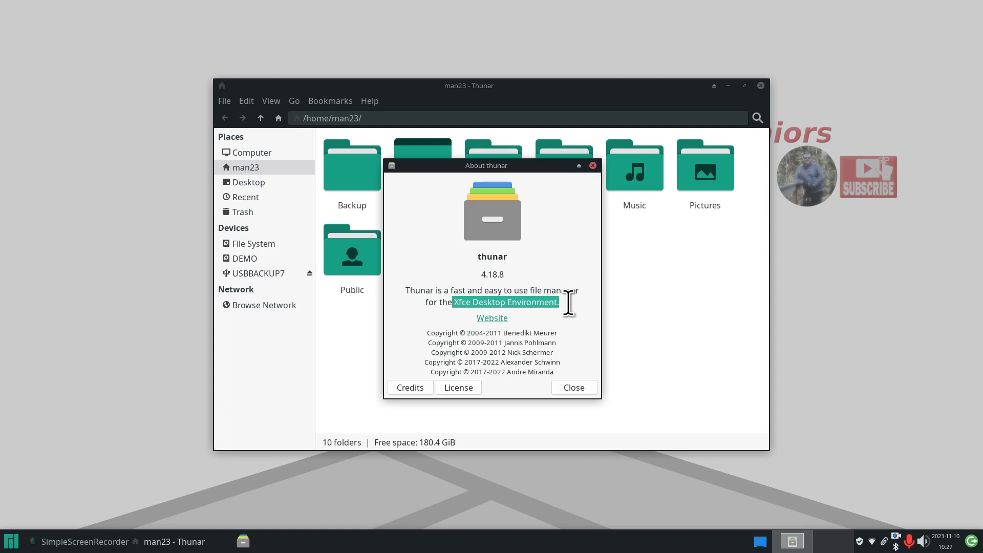
left_click(573, 390)
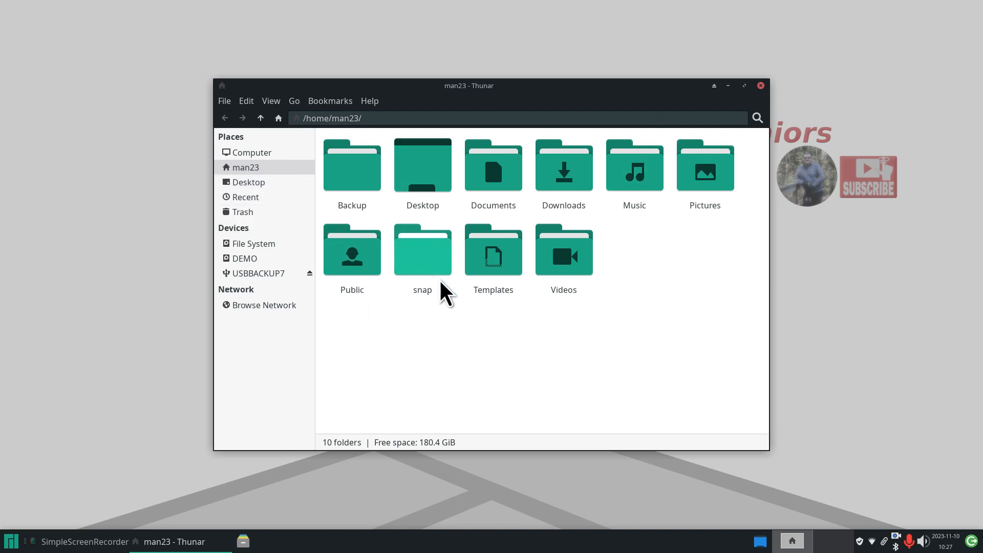
- Verify USBBACKUP7 and the Backup folder are empty, then select all ten man23 folders
left_click(271, 277)
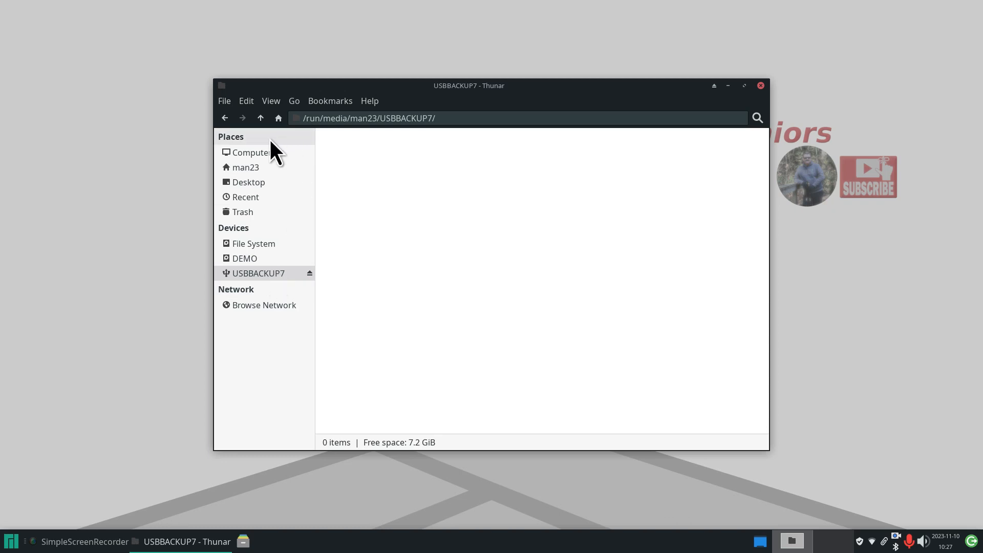
left_click(259, 166)
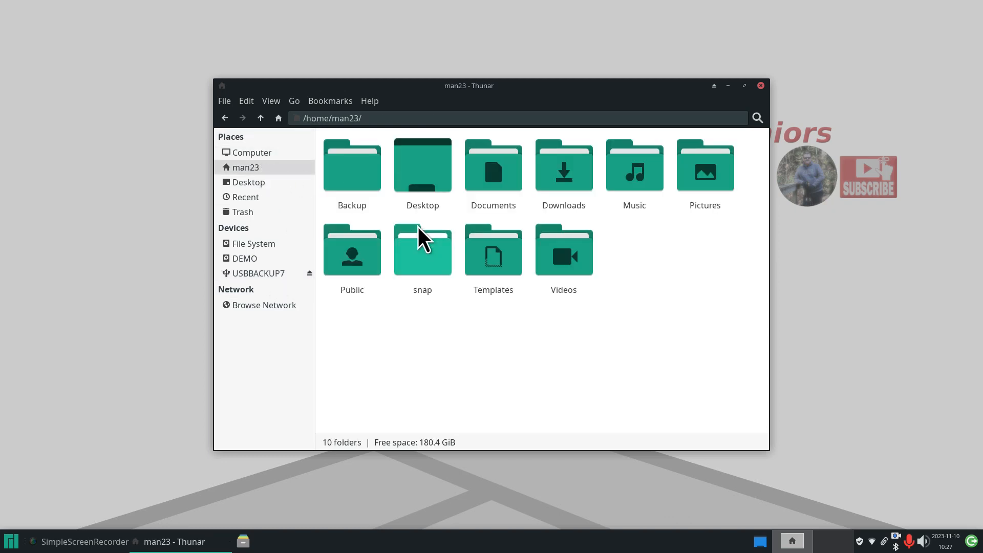
double_click(344, 159)
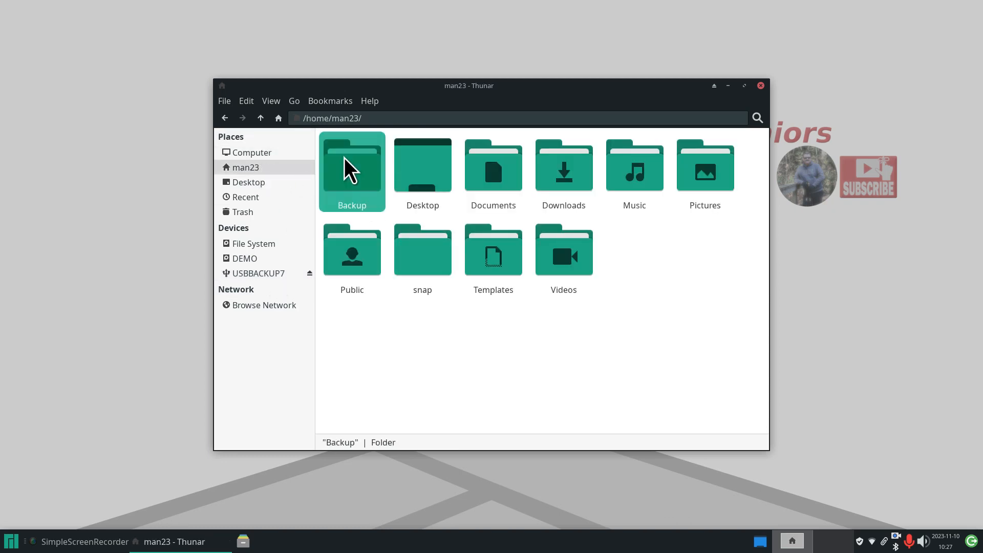
left_click(259, 168)
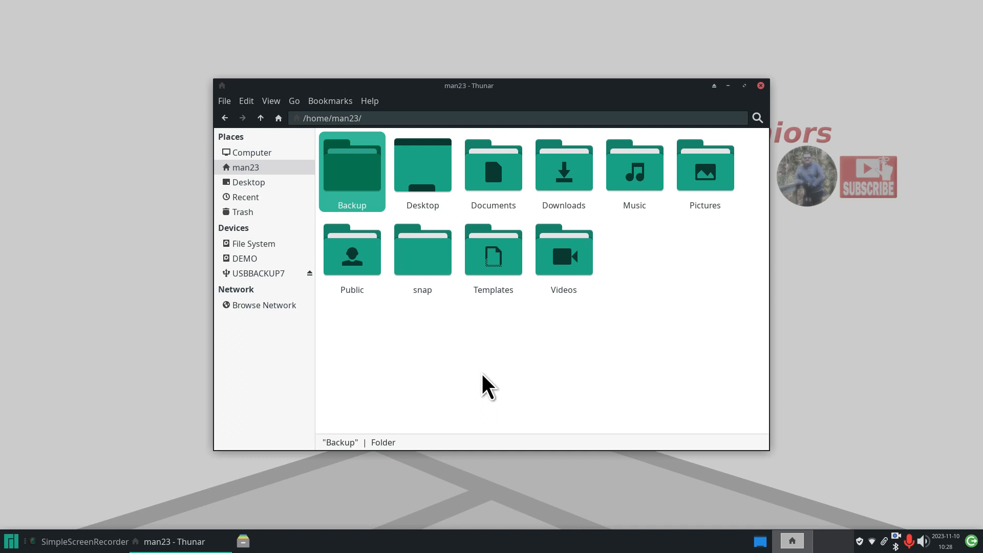
key("ctrl+a")
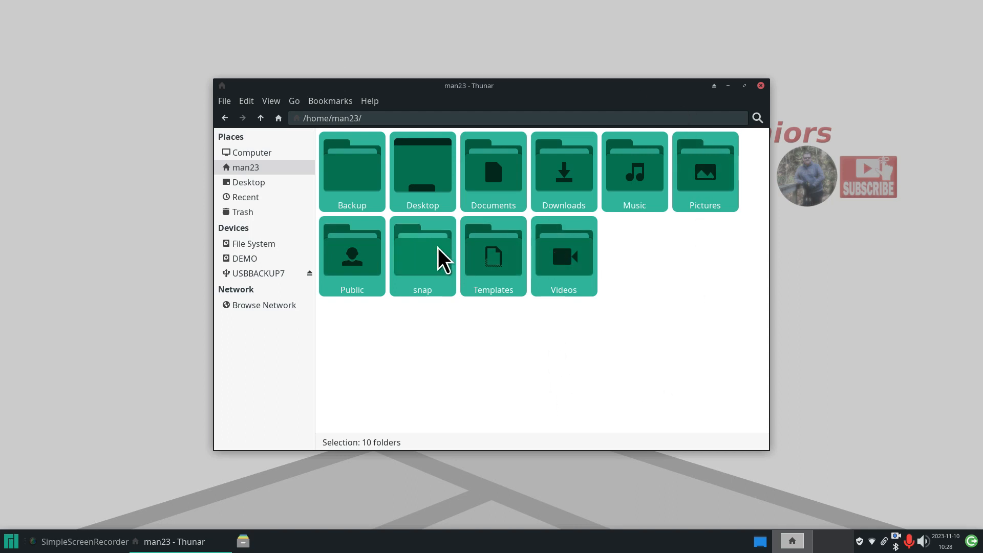
- Compress the ten selected folders into a .tar archive named mystuff 11-10-23
right_click(414, 250)
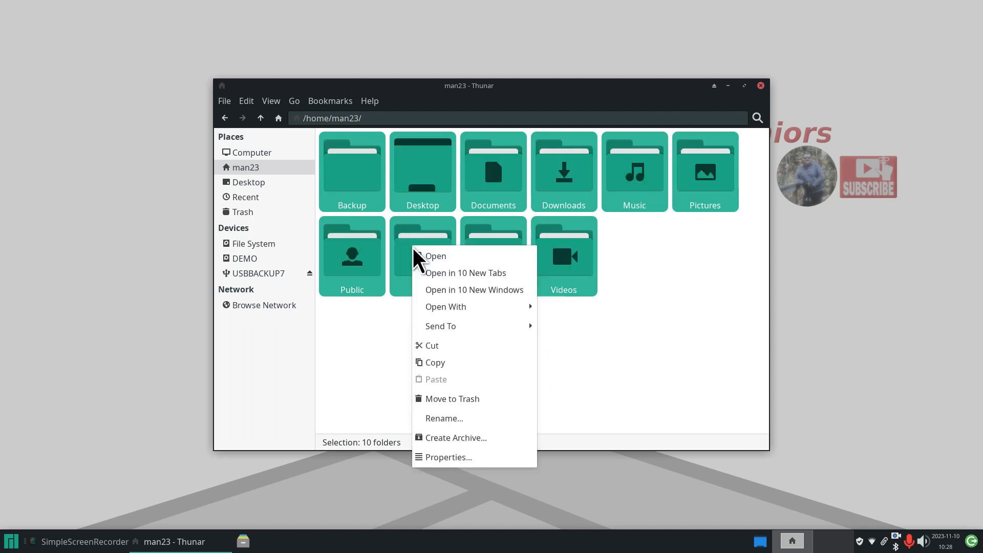
left_click(487, 440)
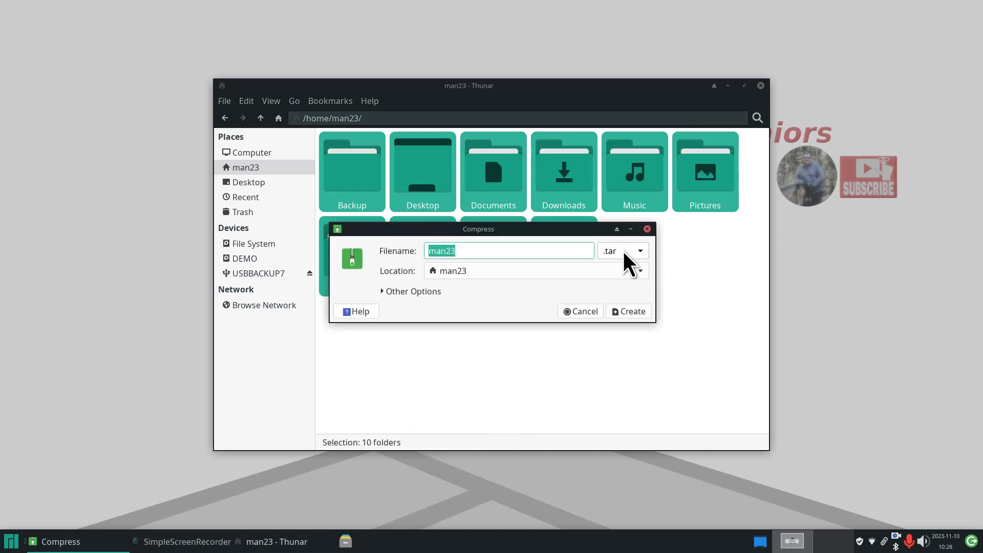
left_click_drag(526, 229, 535, 320)
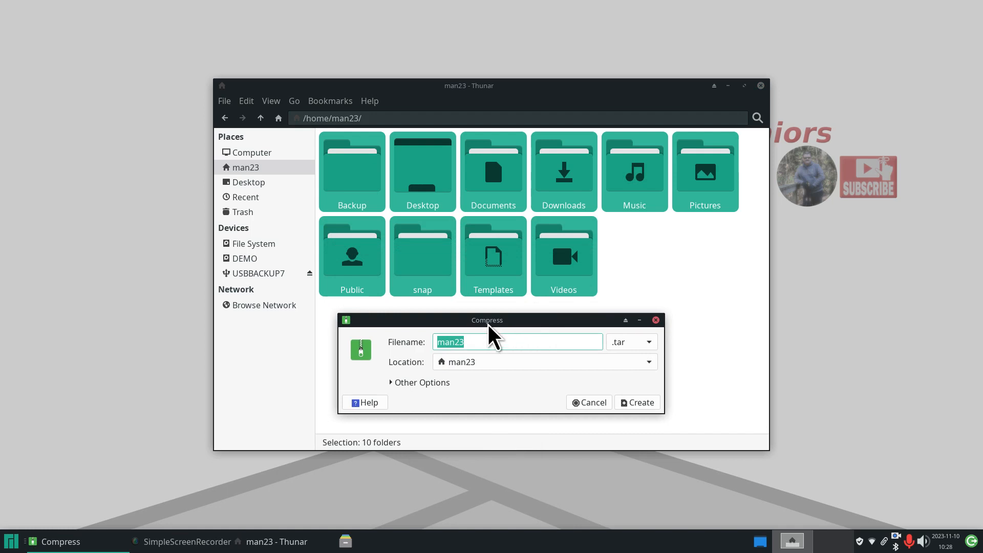
left_click_drag(467, 342, 426, 342)
type("m")
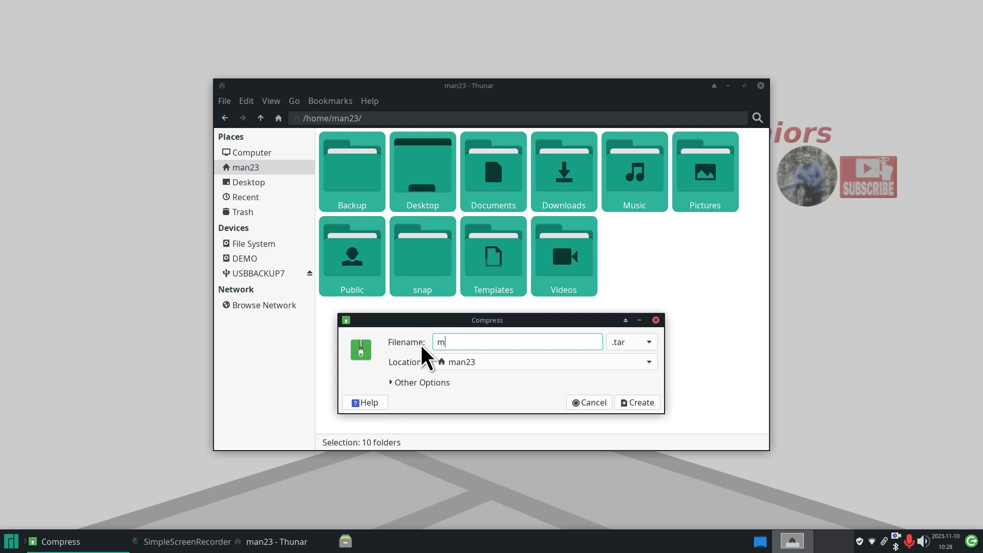
type("ystuff")
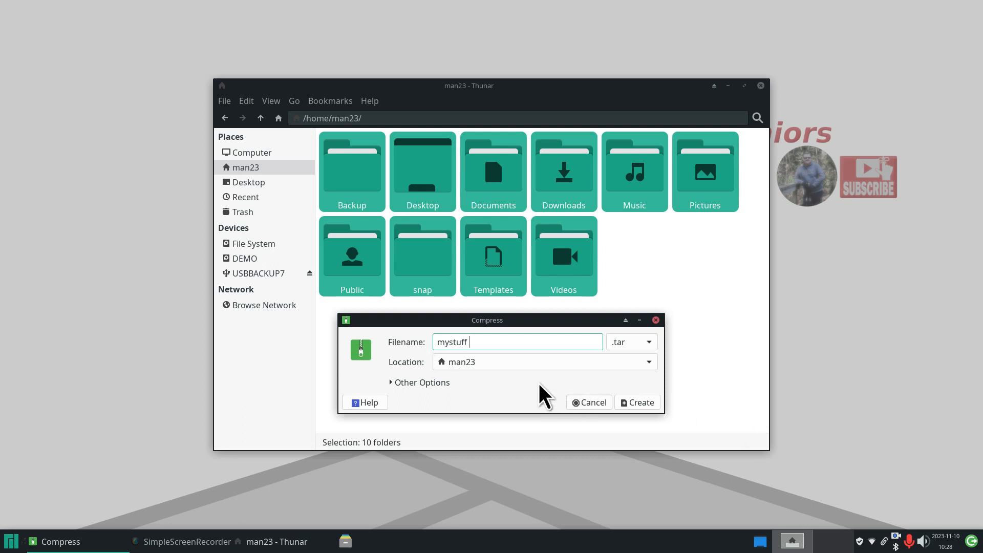
type("11-10-23")
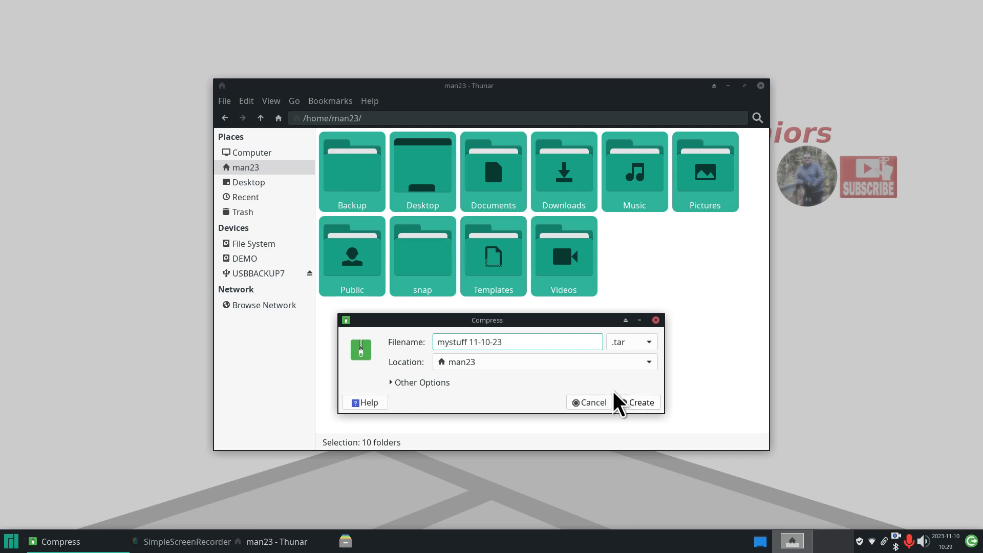
left_click(643, 405)
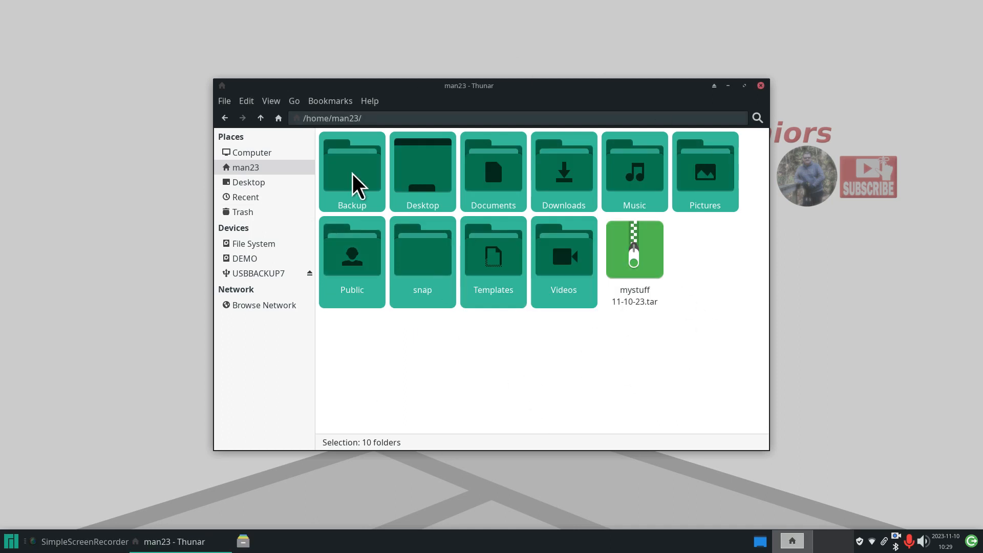
left_click(628, 260)
right_click(624, 248)
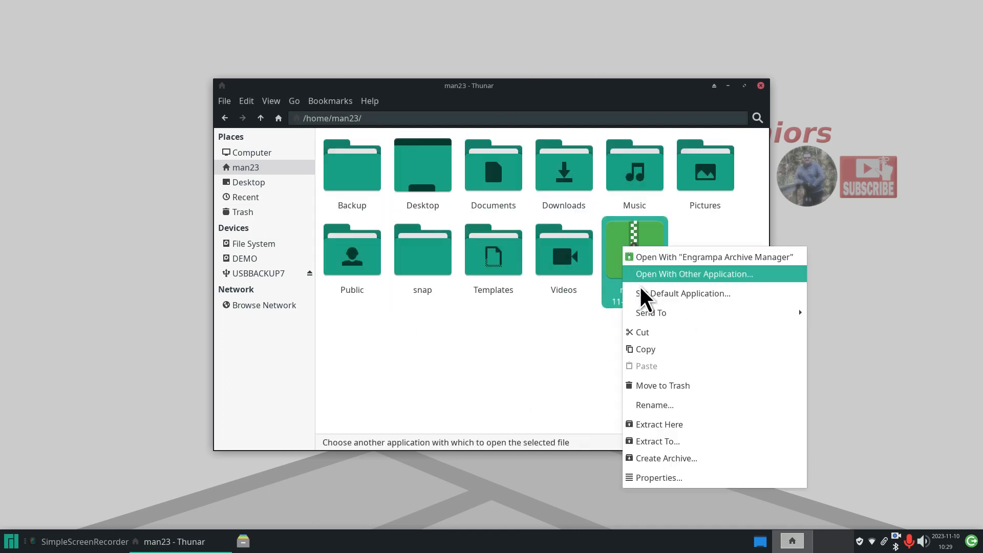
left_click(665, 477)
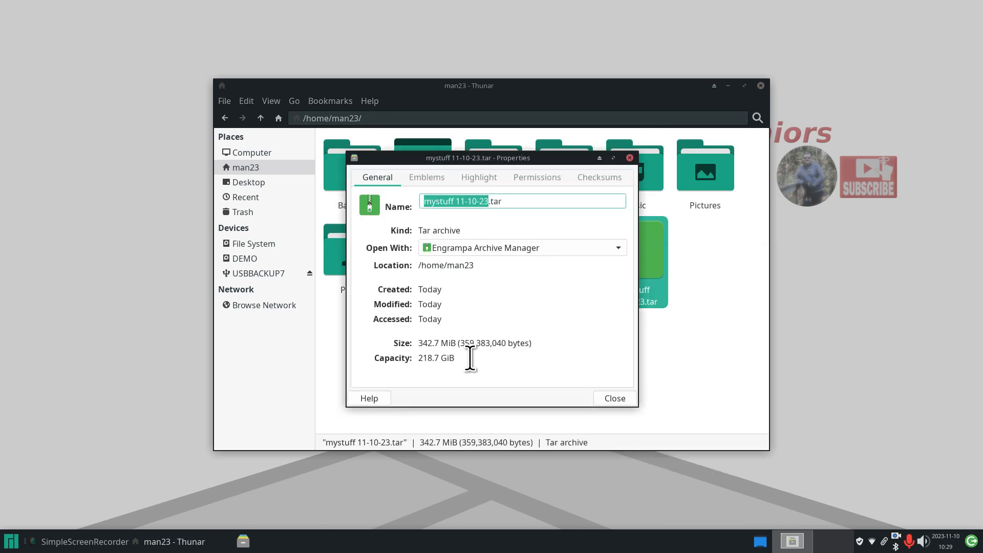
left_click(620, 395)
double_click(627, 239)
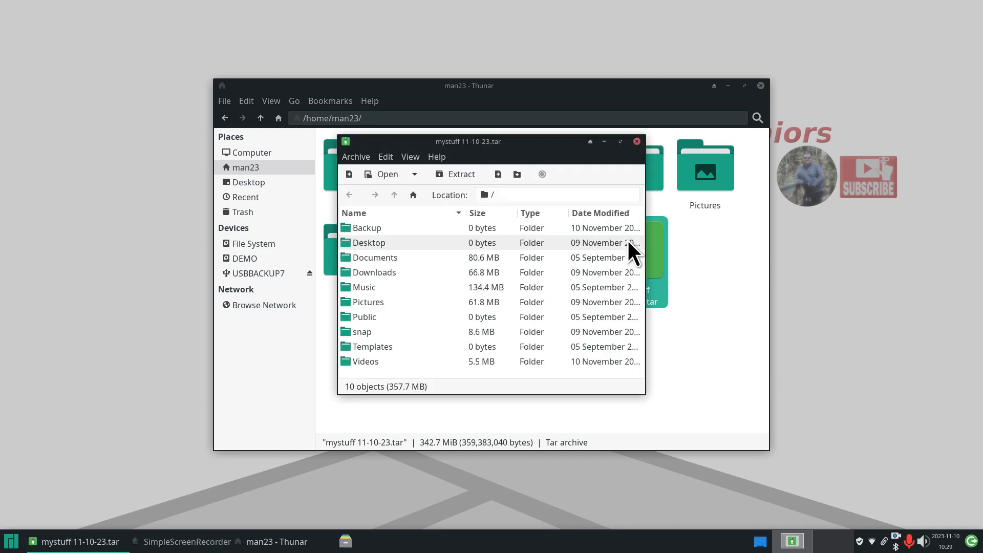
left_click_drag(540, 146, 489, 194)
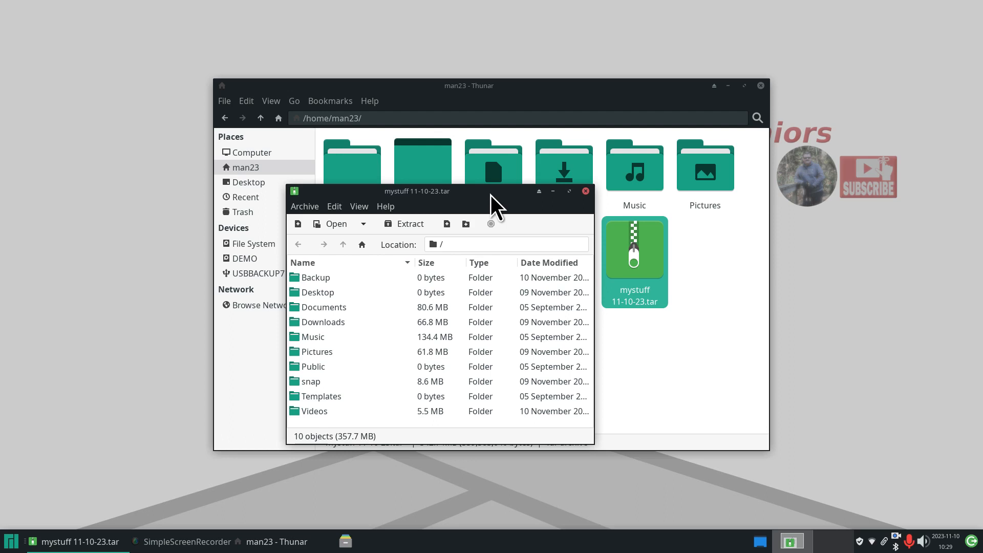
left_click(585, 191)
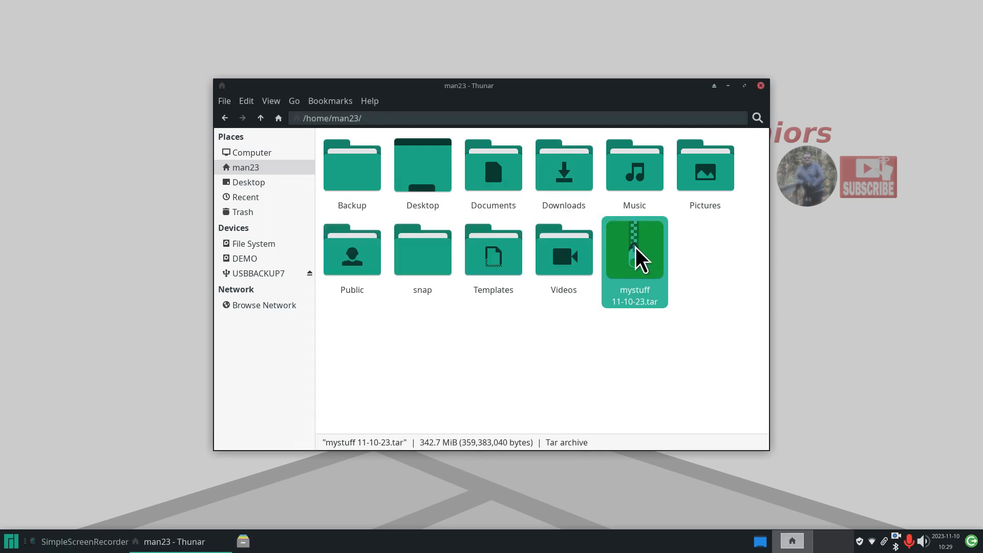
- Move mystuff 11-10-23.tar into Backup, confirm it arrived, then open Pictures
left_click_drag(640, 259, 339, 154)
left_click(345, 153)
double_click(345, 152)
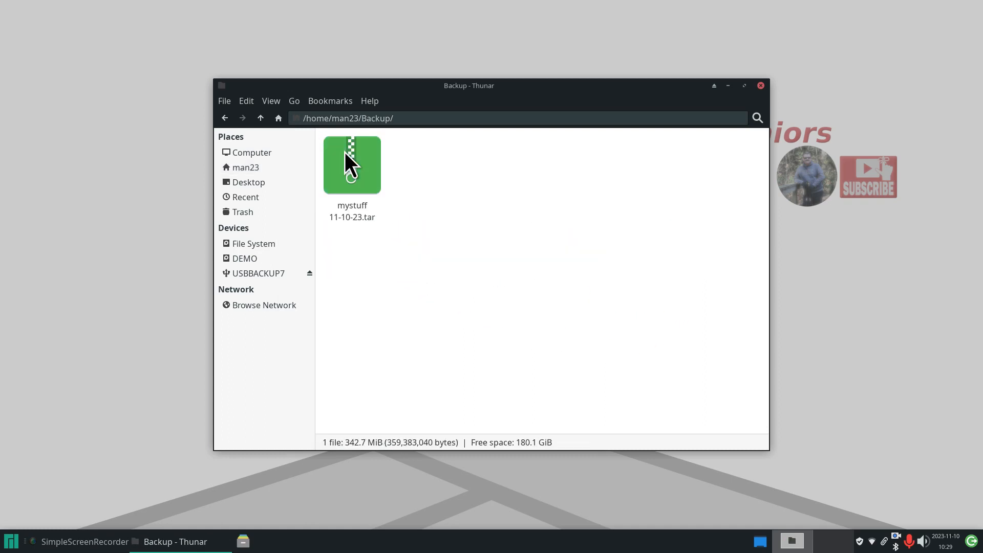
left_click(261, 118)
left_click(523, 343)
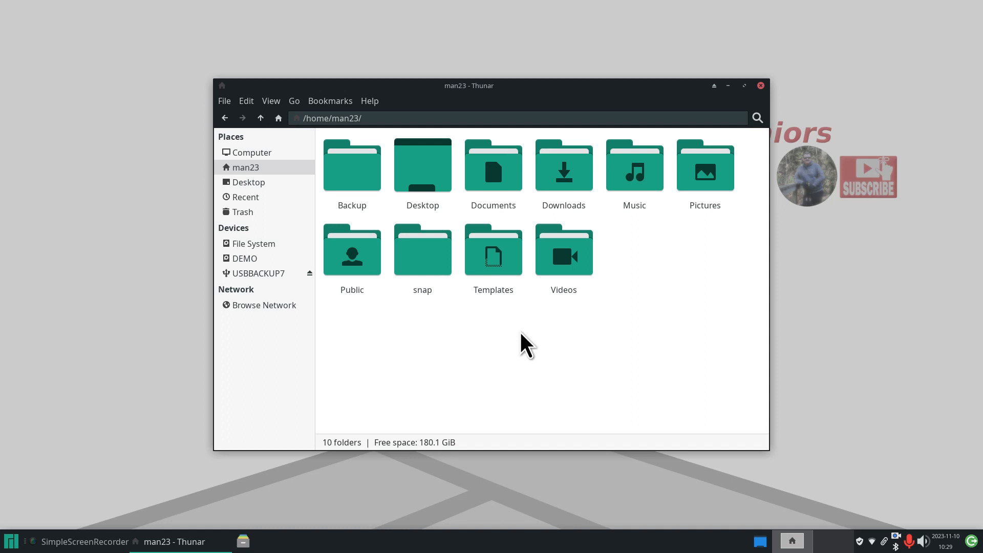
double_click(705, 170)
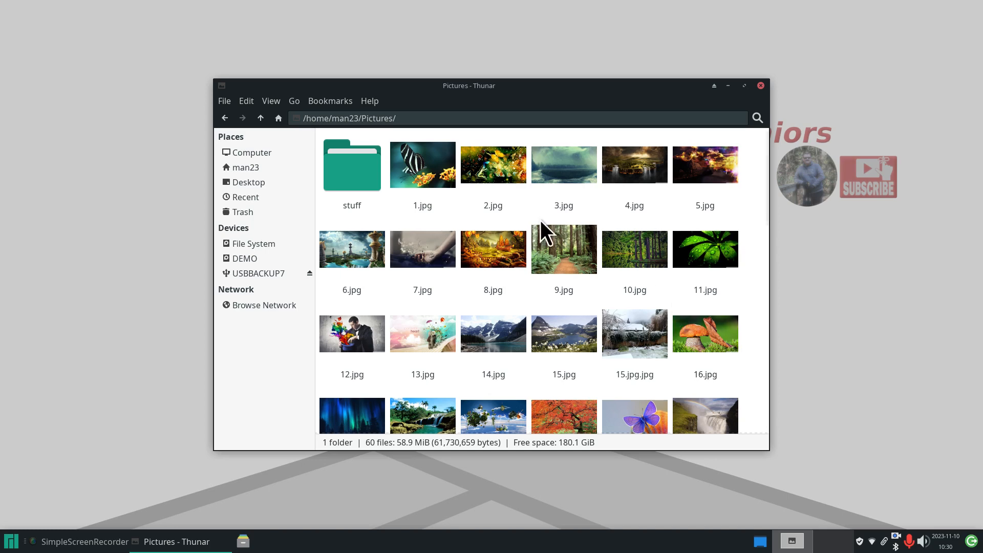
- Delete 1.jpg from Pictures and permanently empty the Trash
left_click(438, 161)
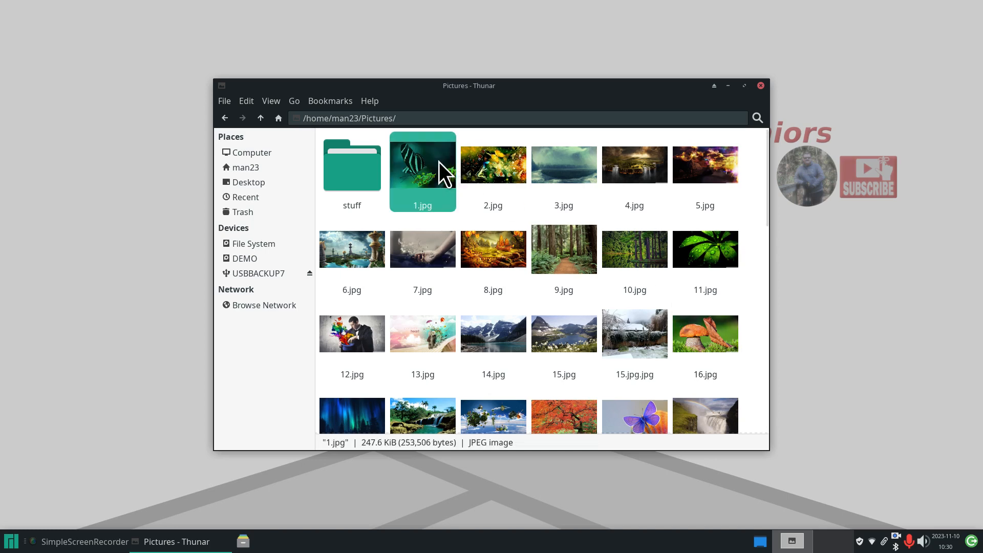
key("Delete")
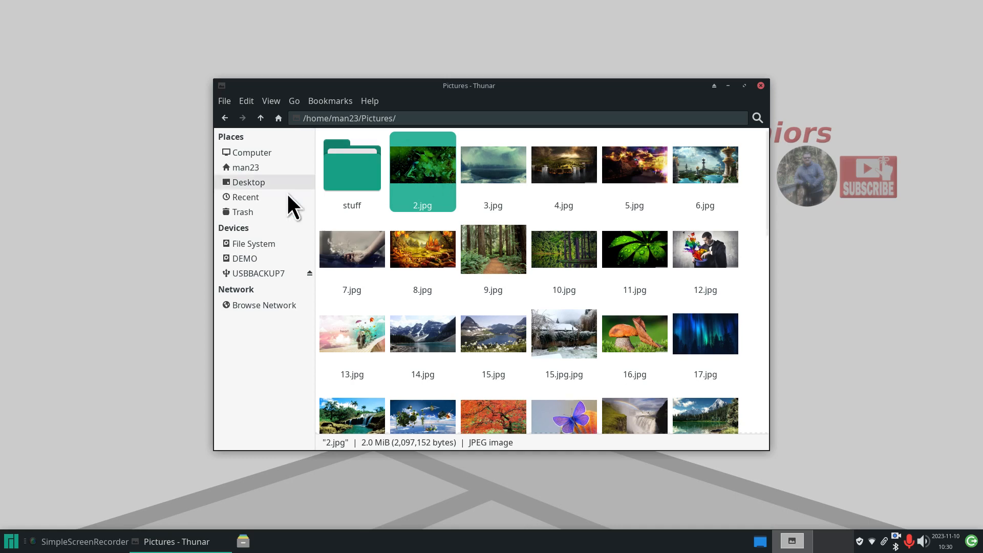
left_click(252, 212)
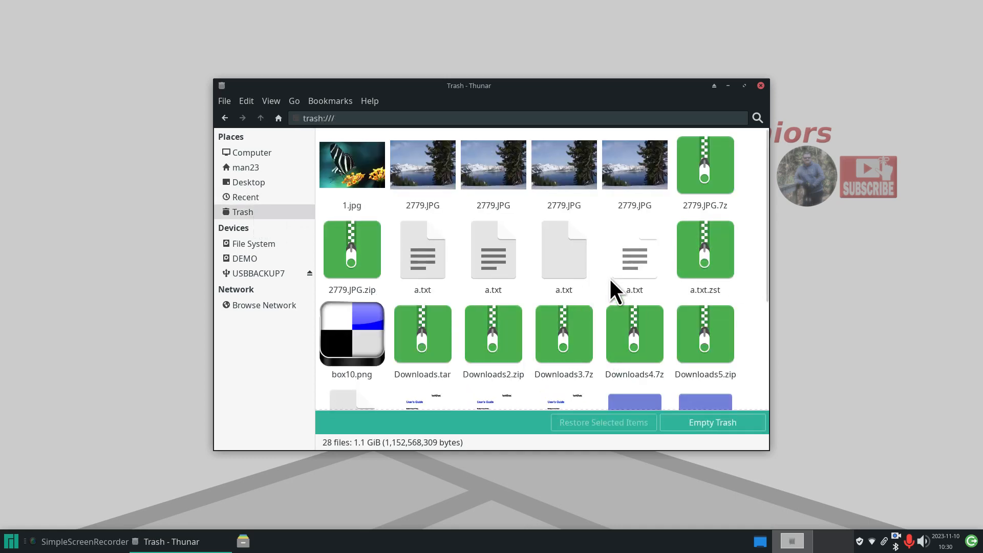
scroll(608, 321, "down", 3)
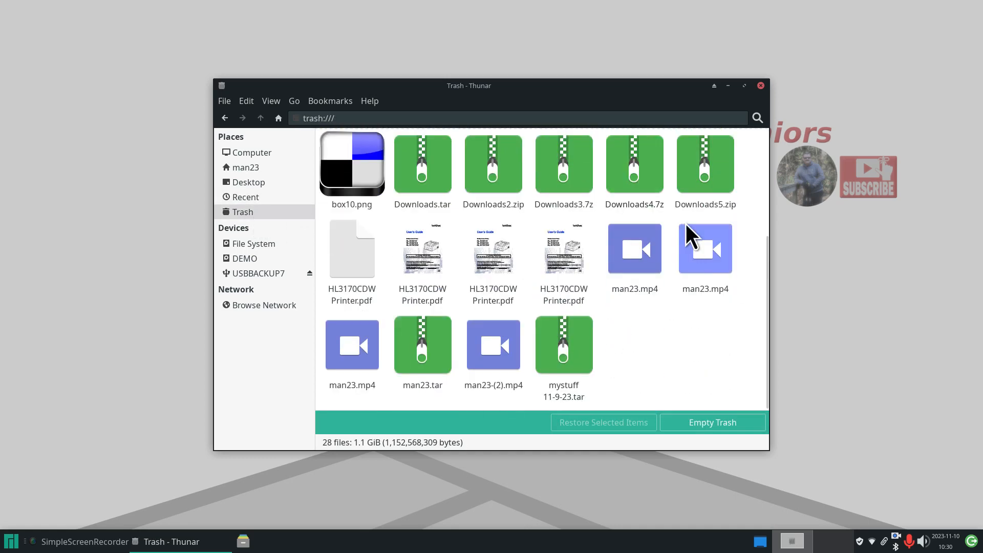
left_click(701, 423)
left_click(592, 314)
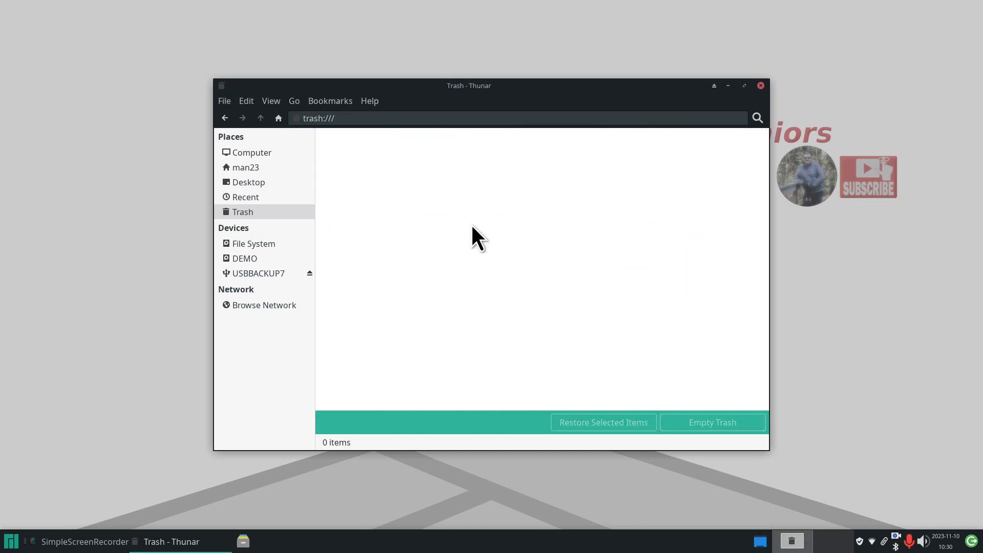
- Return to man23 and open the Backup folder holding the 342.7 MiB tar archive
left_click(254, 168)
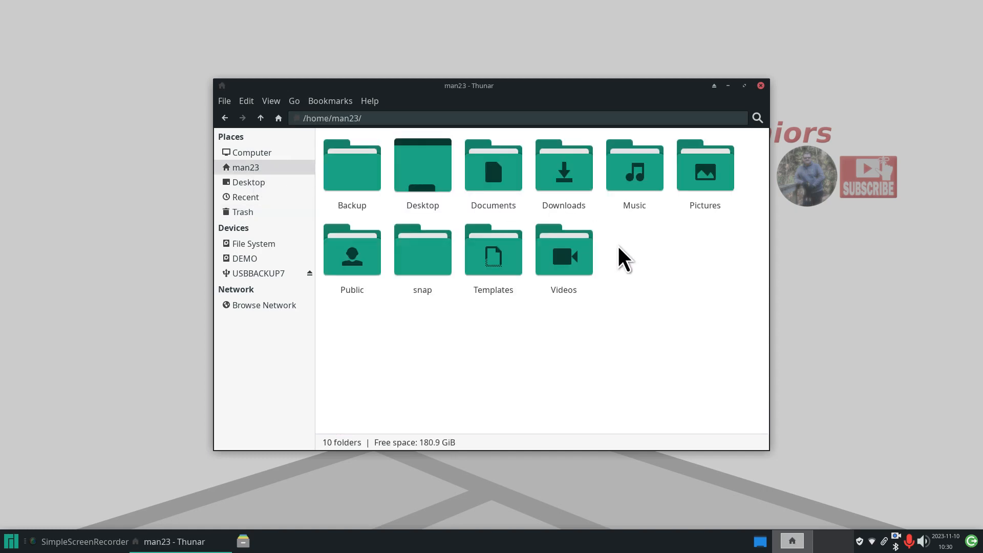
double_click(696, 169)
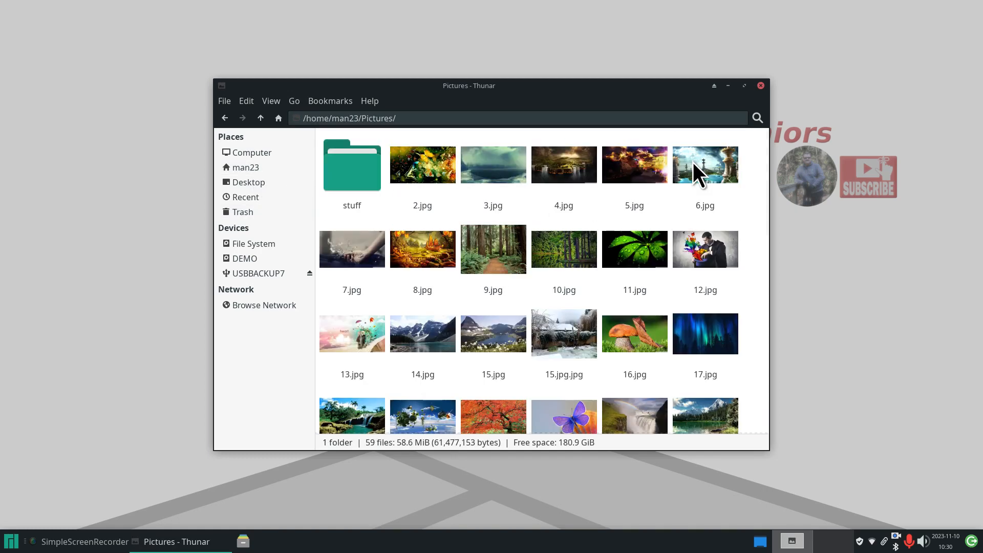
left_click(248, 168)
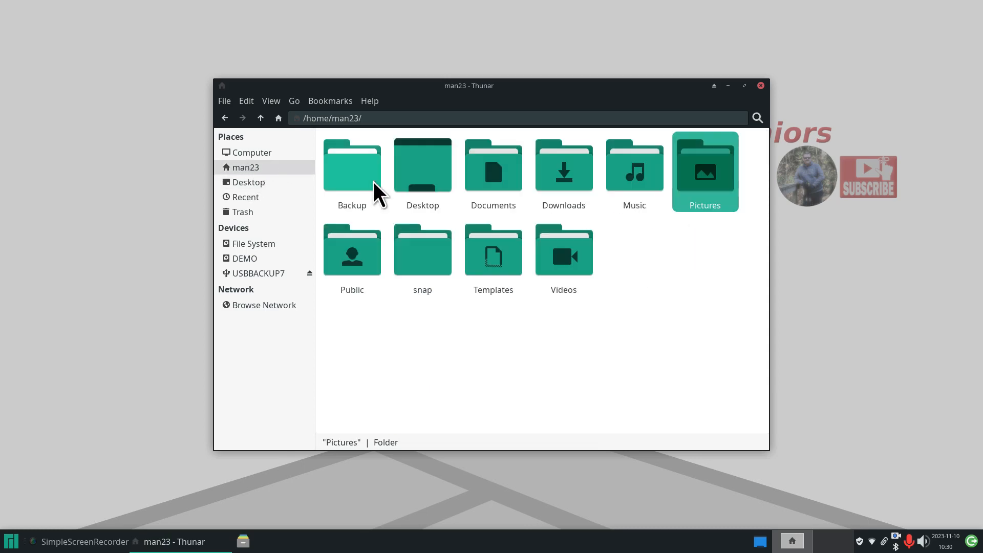
double_click(349, 162)
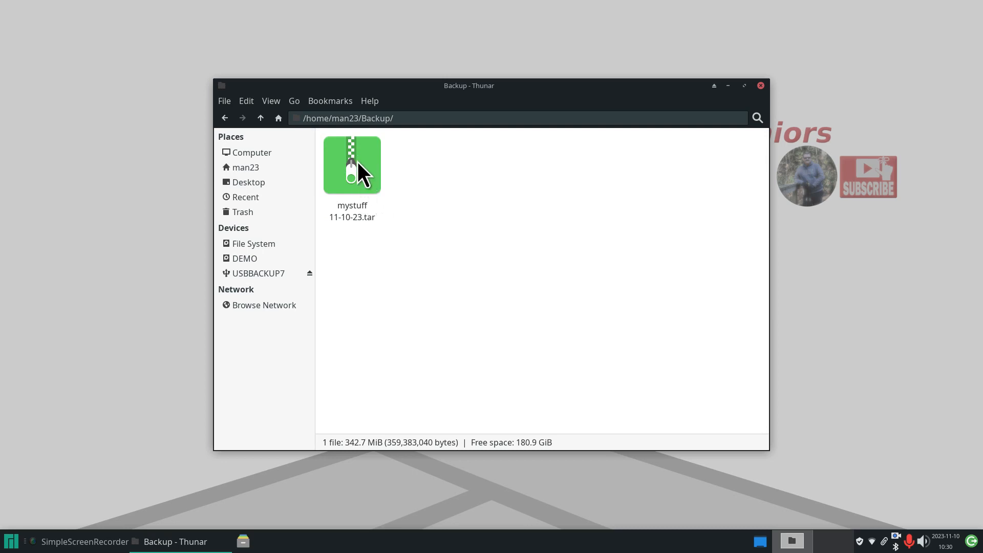
- Extract 1.jpg from the tar's Pictures folder into Backup with Engrampa, then cut it
double_click(357, 162)
left_click_drag(416, 147, 529, 175)
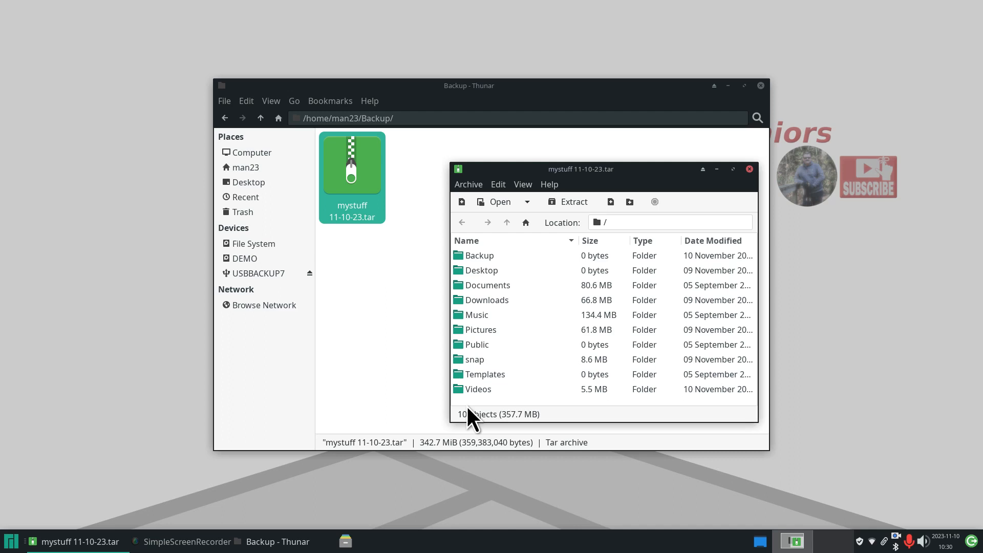
double_click(460, 329)
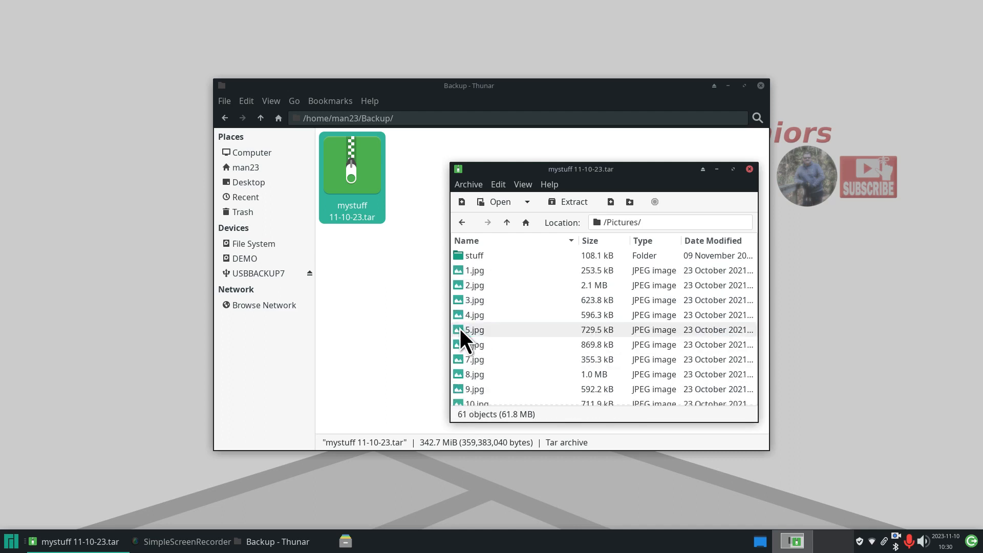
left_click_drag(456, 270, 372, 291)
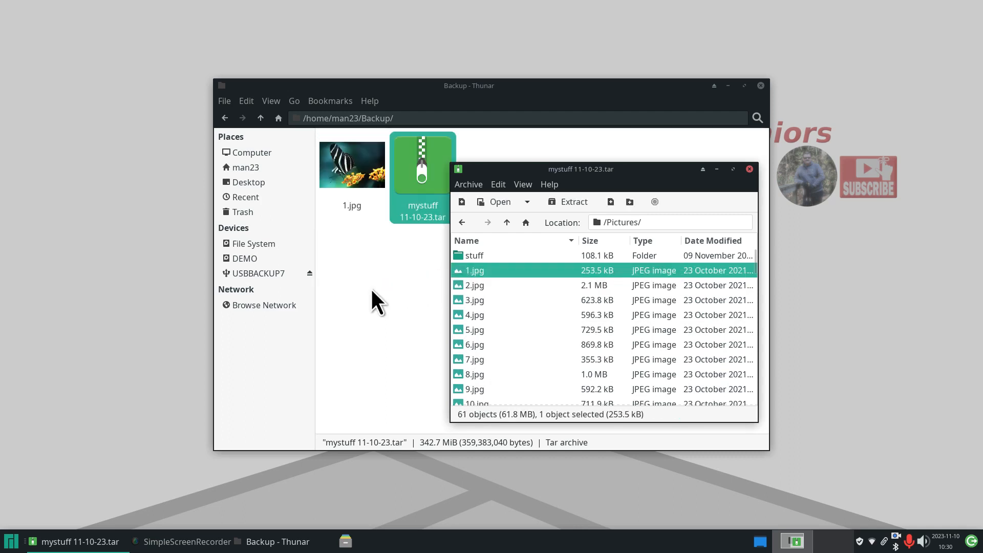
left_click(750, 169)
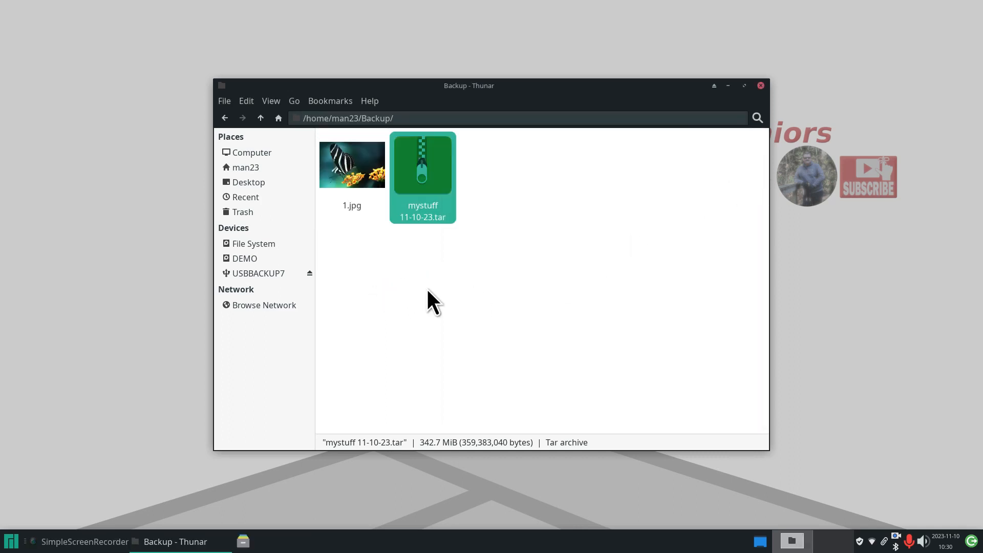
right_click(348, 158)
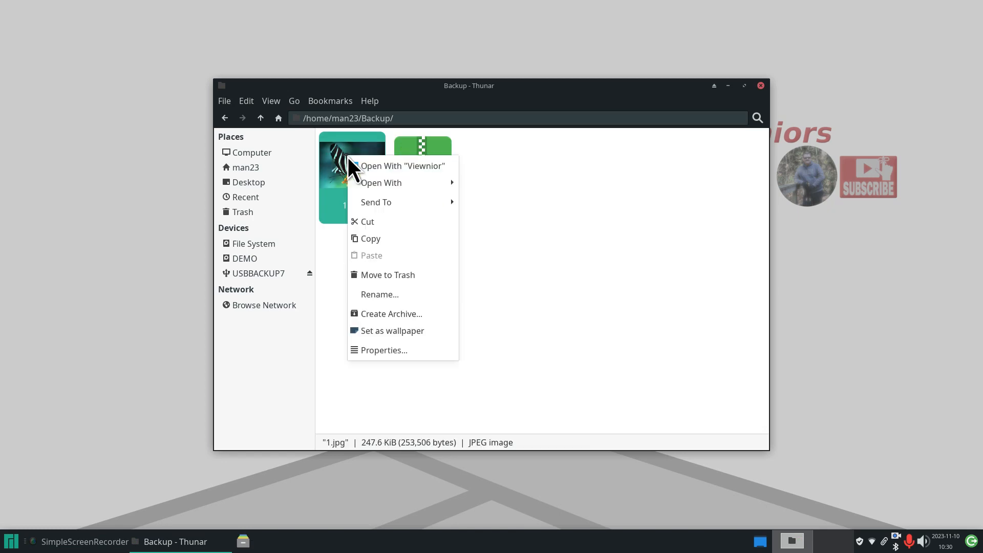
left_click(370, 220)
- Paste 1.jpg back into the Pictures folder
left_click(269, 167)
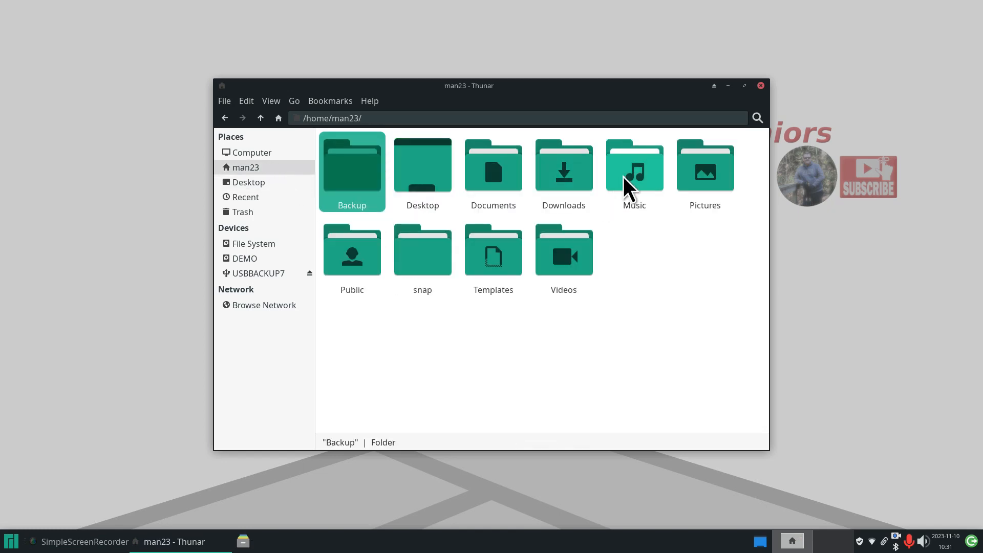
double_click(712, 174)
right_click(522, 201)
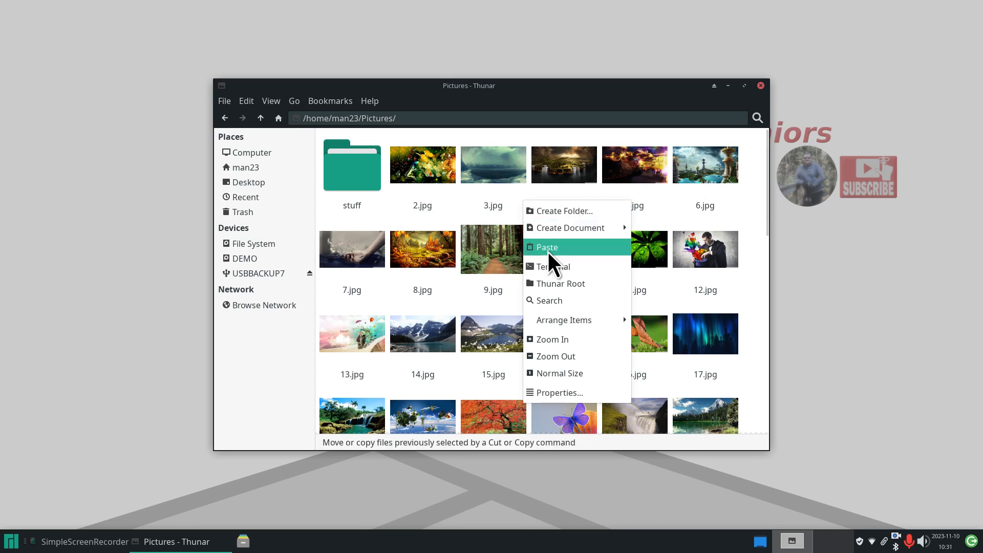
left_click(547, 248)
left_click(531, 201)
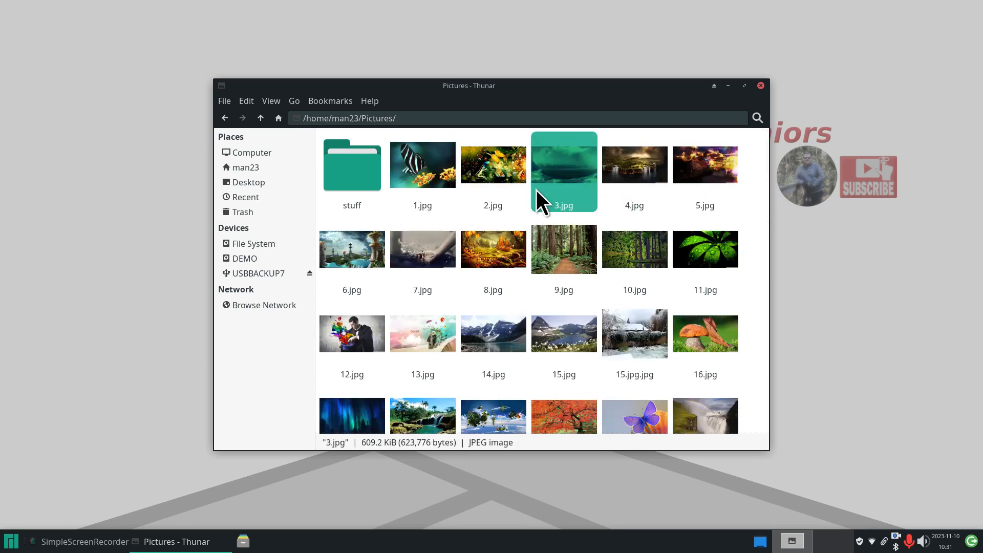
- View Thunar's About information, then open the Downloads folder from man23
left_click(367, 100)
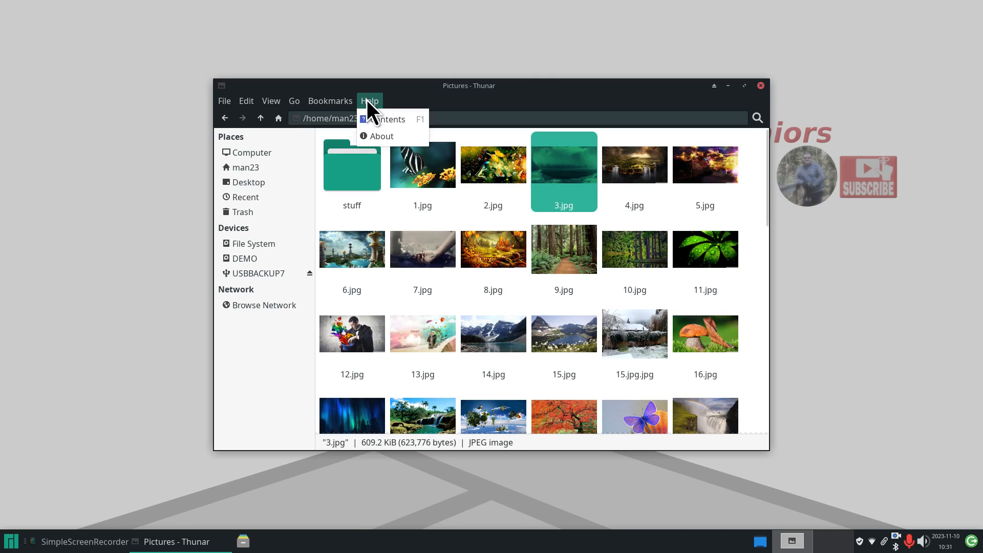
left_click(382, 136)
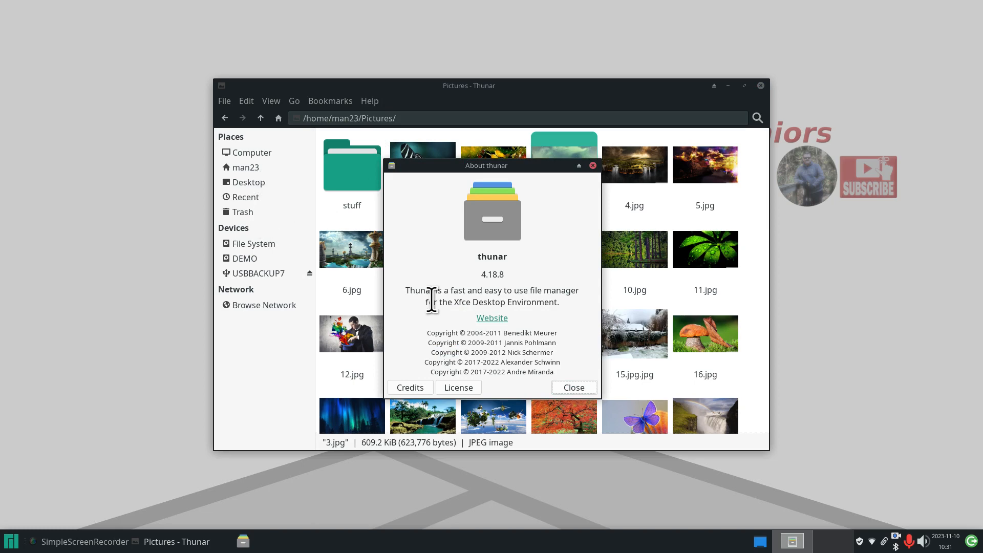
left_click(576, 389)
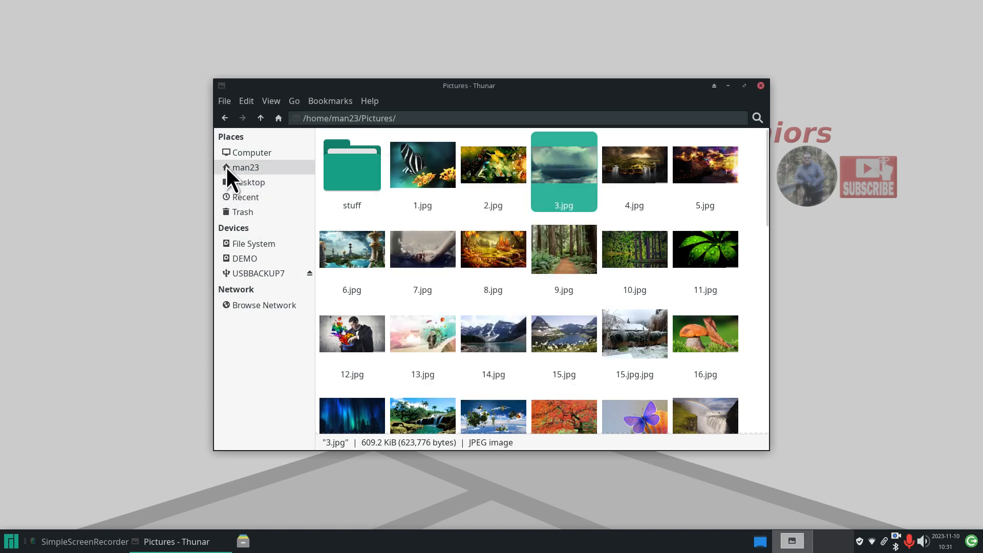
left_click(229, 167)
double_click(571, 177)
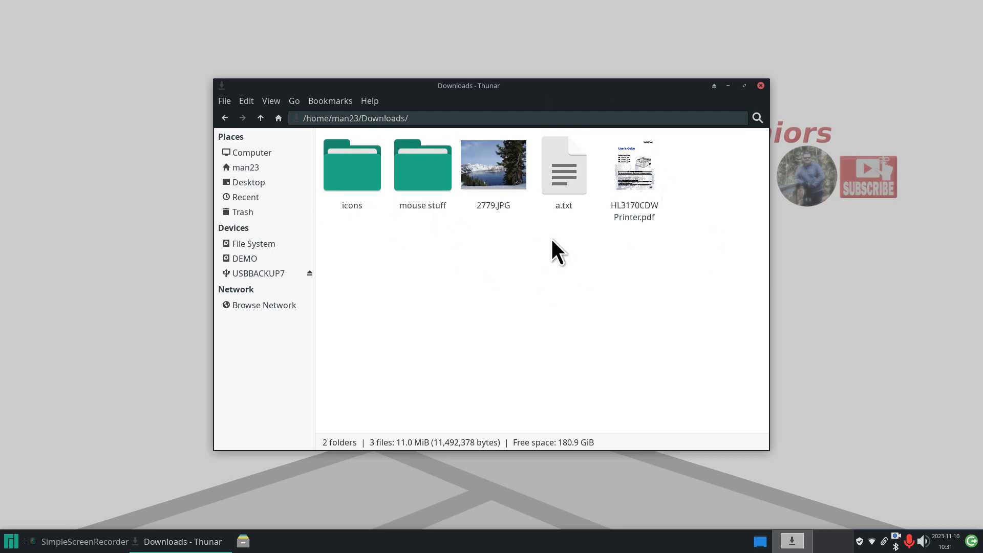
double_click(411, 199)
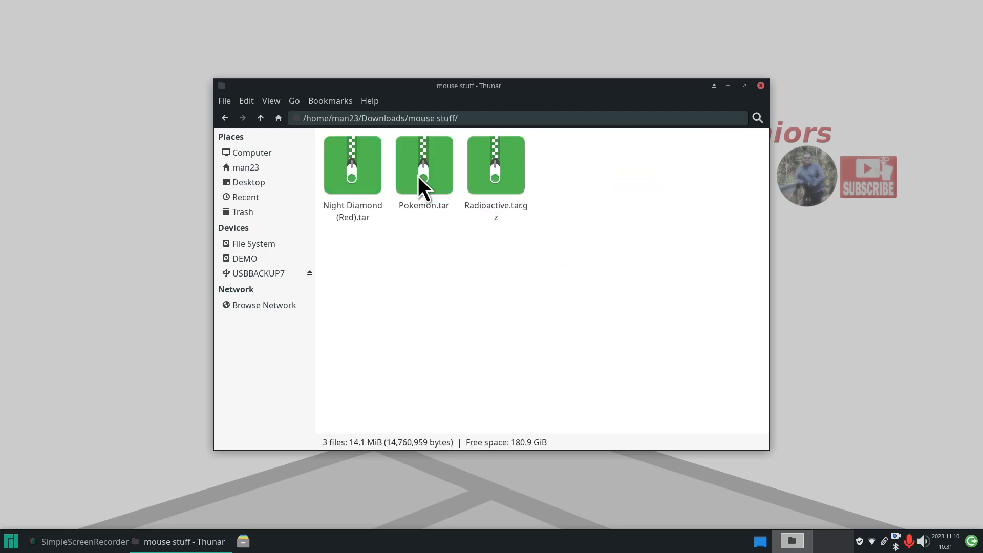
left_click(261, 118)
double_click(354, 159)
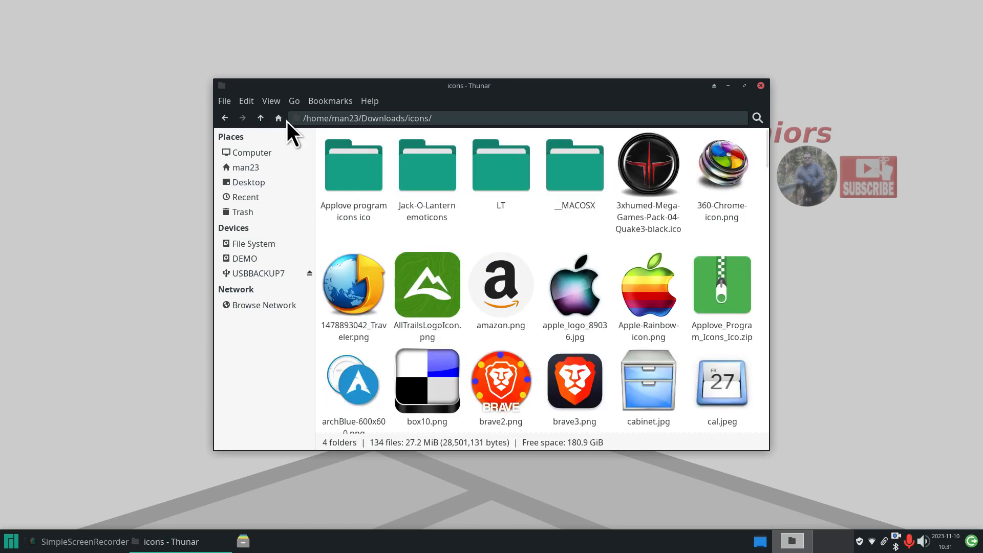
left_click(260, 118)
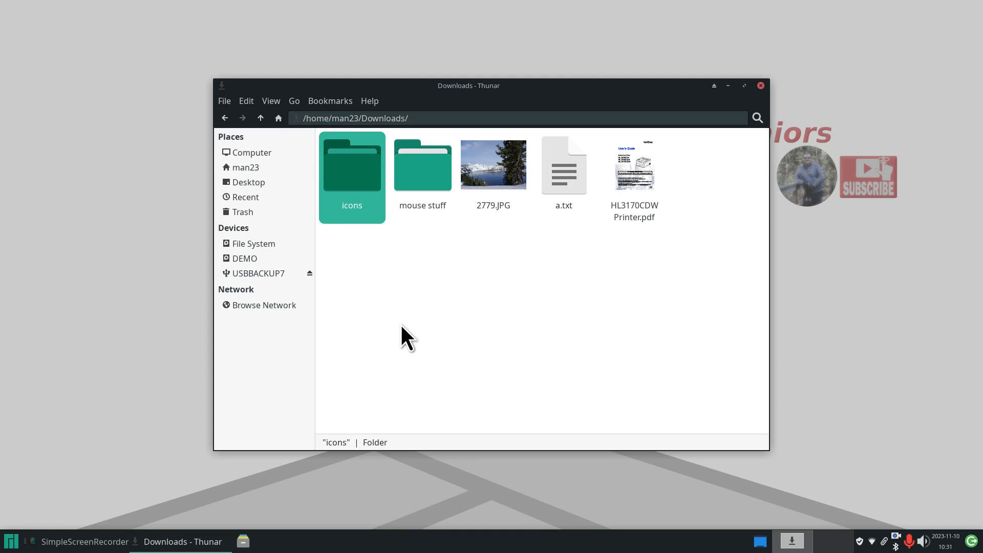
left_click(480, 287)
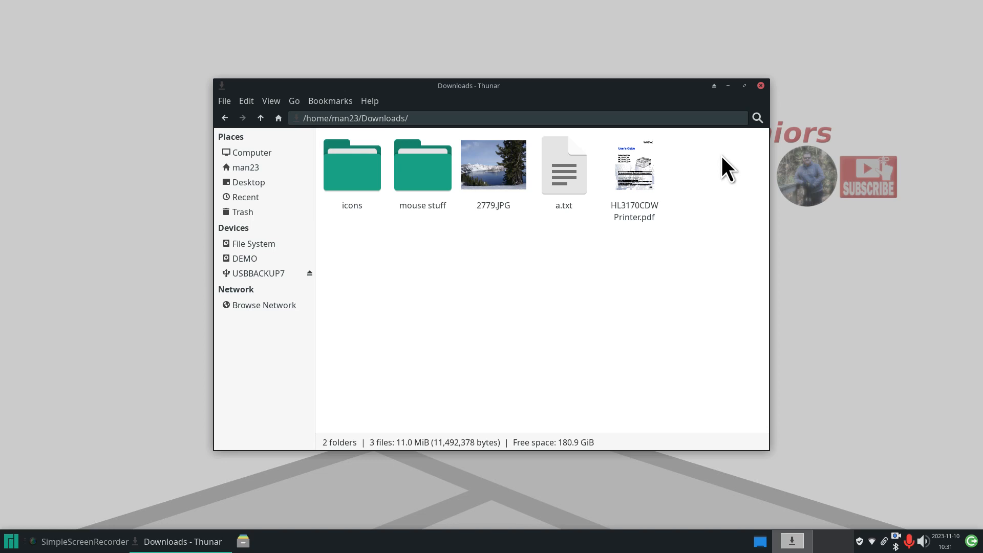
- Select all five Downloads items and archive them as Downloads.tar
left_click_drag(708, 161, 354, 176)
right_click(419, 170)
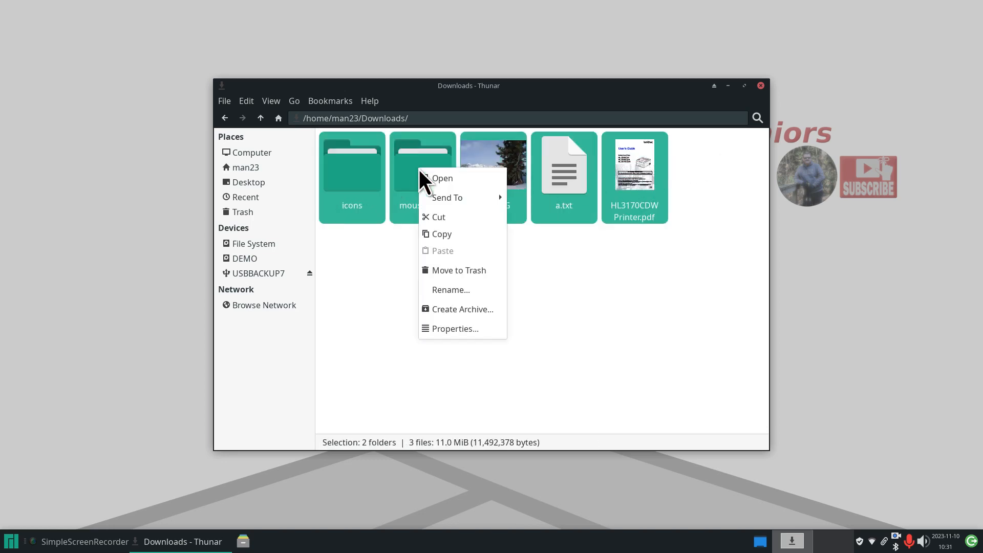
left_click(466, 310)
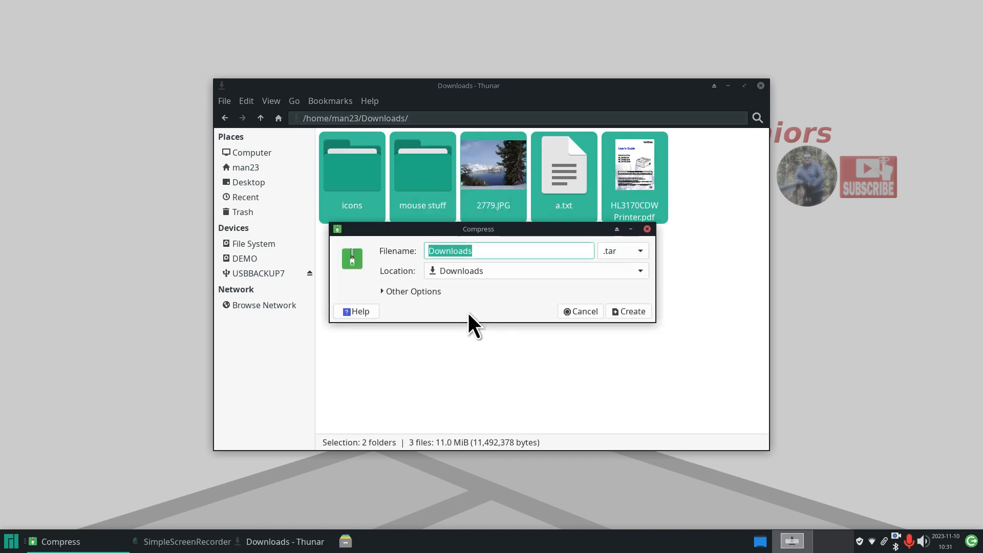
left_click_drag(524, 235, 532, 283)
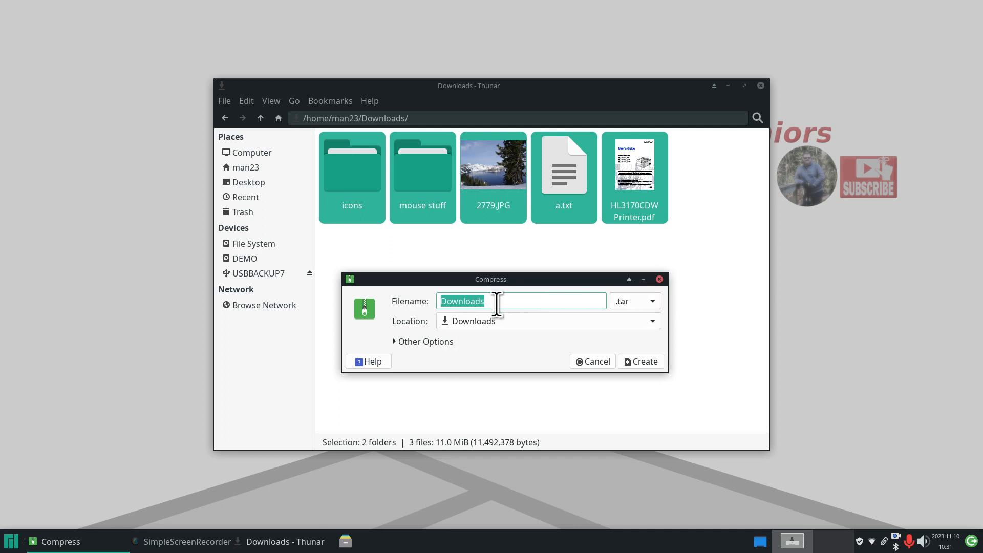
left_click(645, 363)
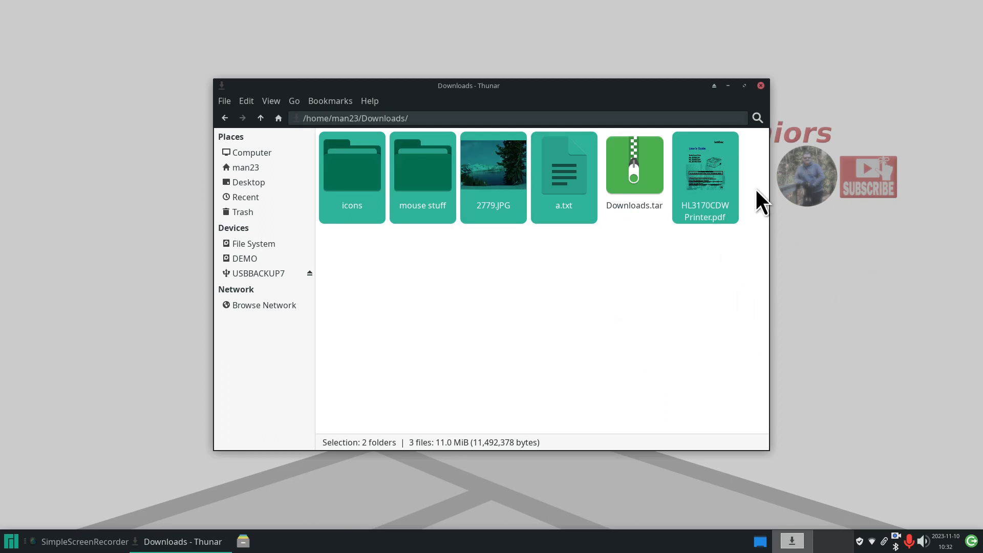
- Open the 63.8 MiB Downloads.tar in Engrampa to check its contents, then close it
double_click(630, 164)
left_click_drag(492, 144, 645, 204)
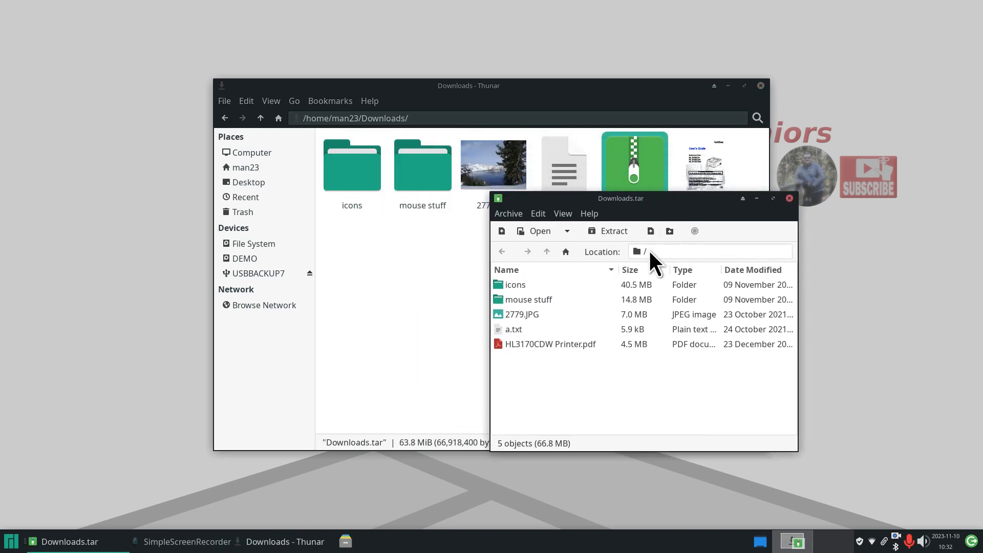
left_click(789, 198)
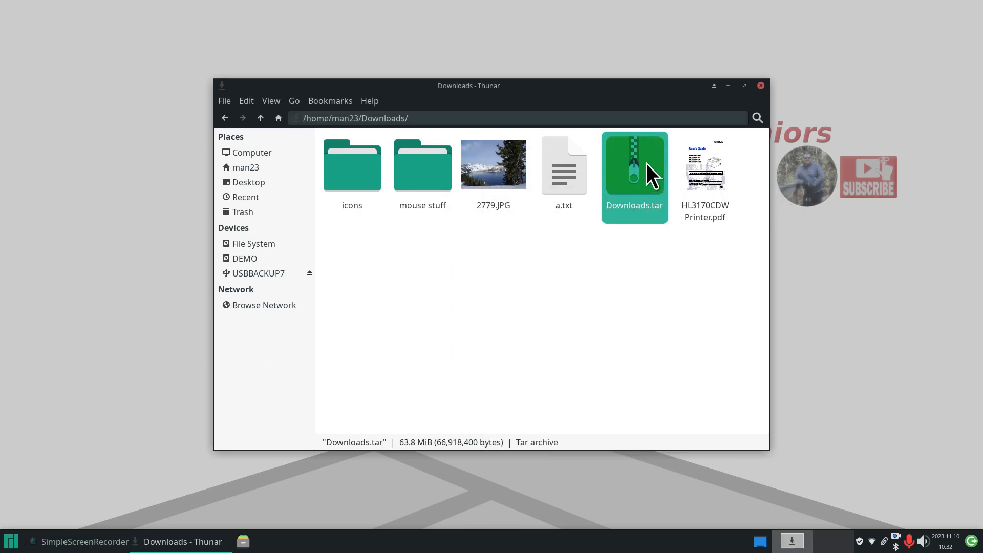
- Cut Downloads.tar, paste it onto the USBBACKUP7 drive, and return to man23
right_click(631, 159)
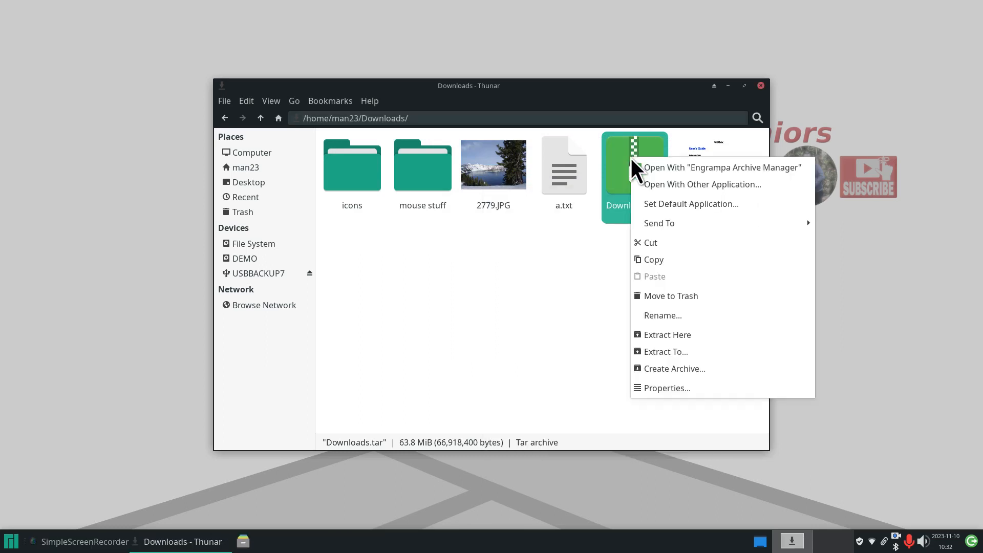
left_click(653, 241)
left_click(248, 272)
right_click(383, 200)
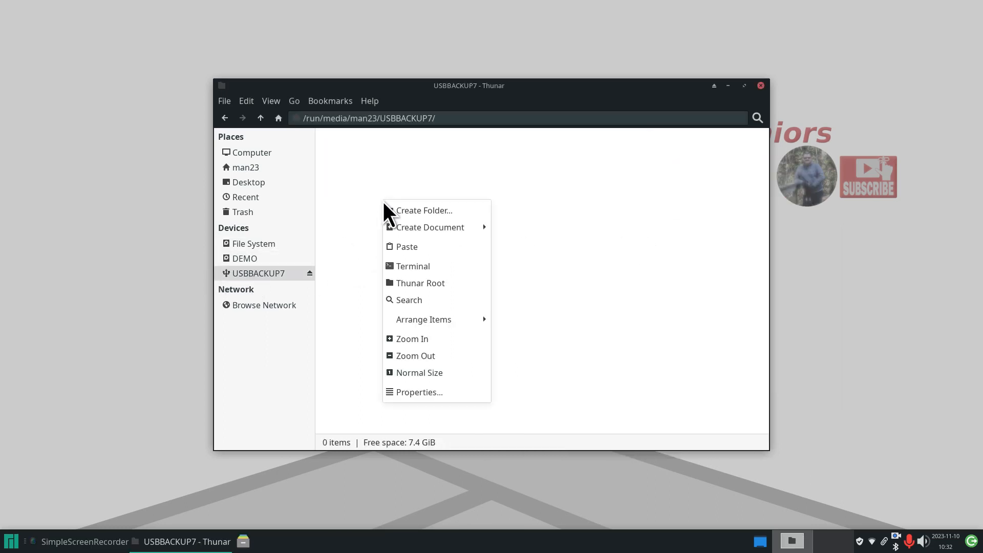
left_click(404, 247)
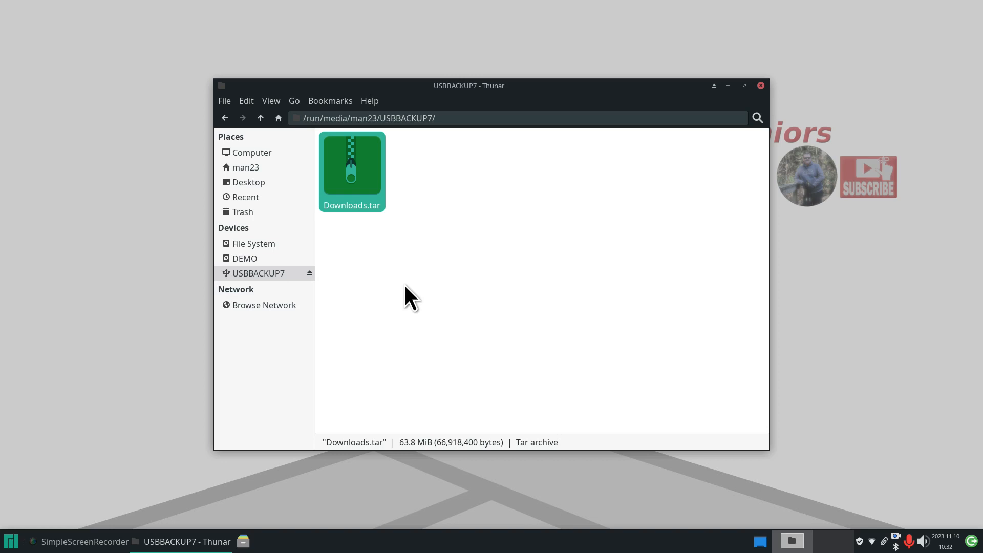
left_click(253, 168)
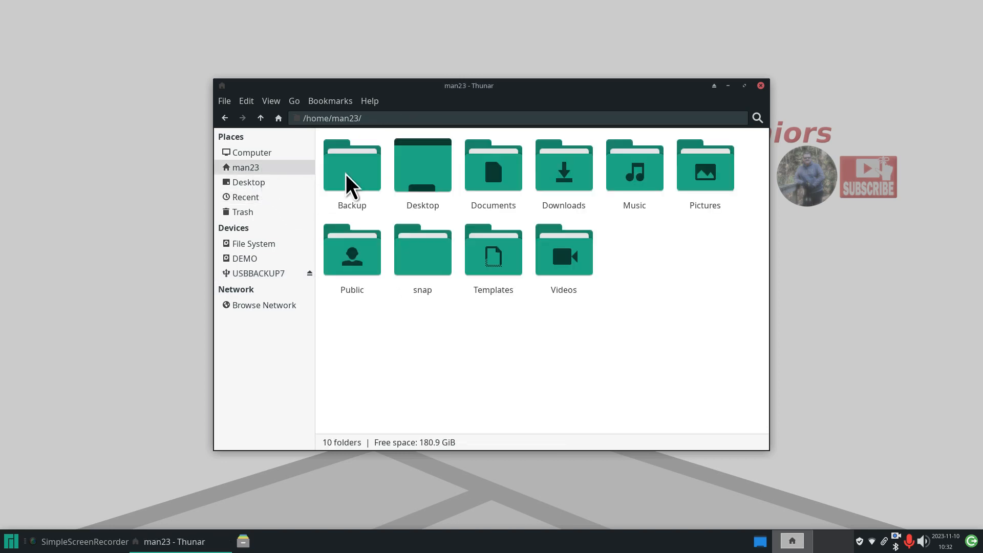
- Archive all five Downloads items in .zip format as Downloads2.zip
double_click(566, 162)
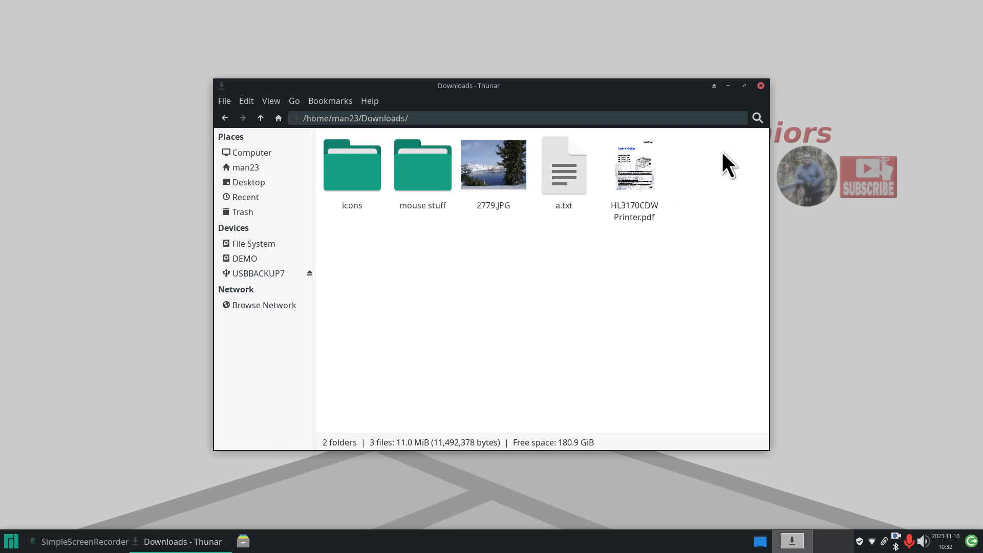
left_click_drag(724, 149, 379, 194)
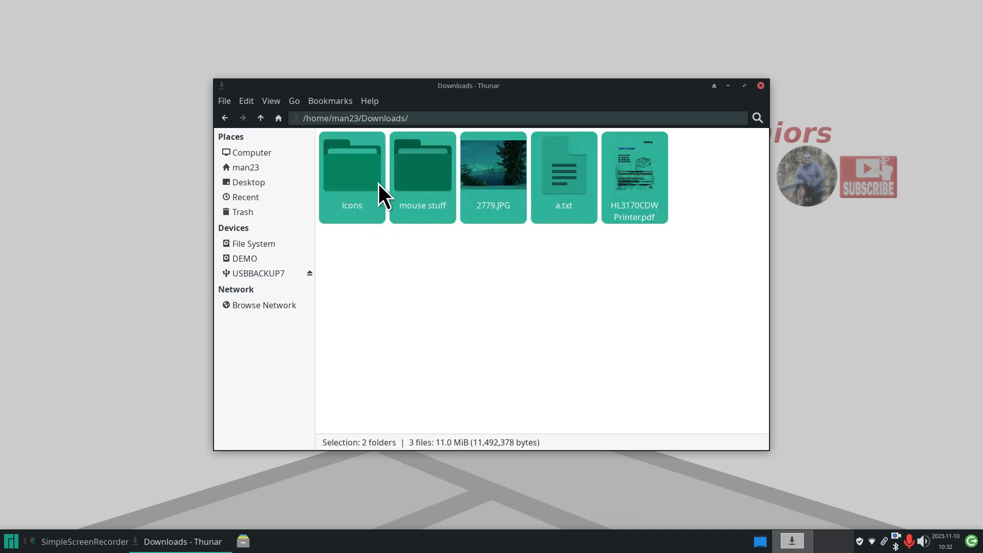
right_click(430, 167)
left_click(480, 305)
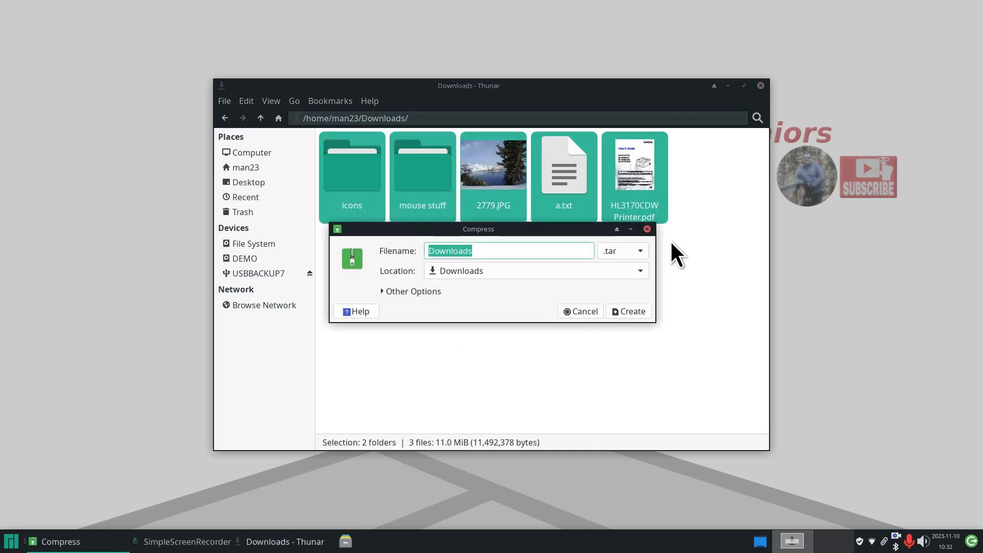
left_click(627, 252)
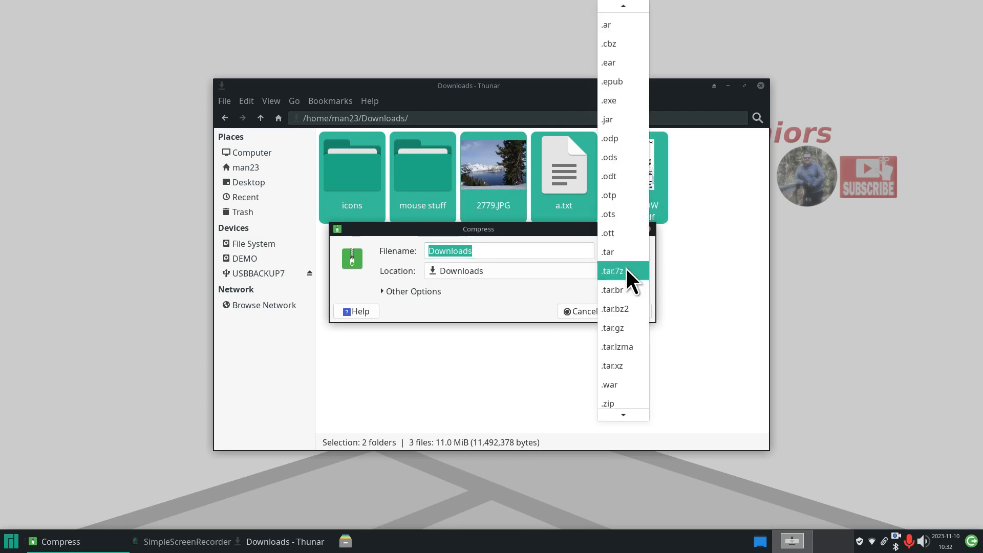
left_click(613, 401)
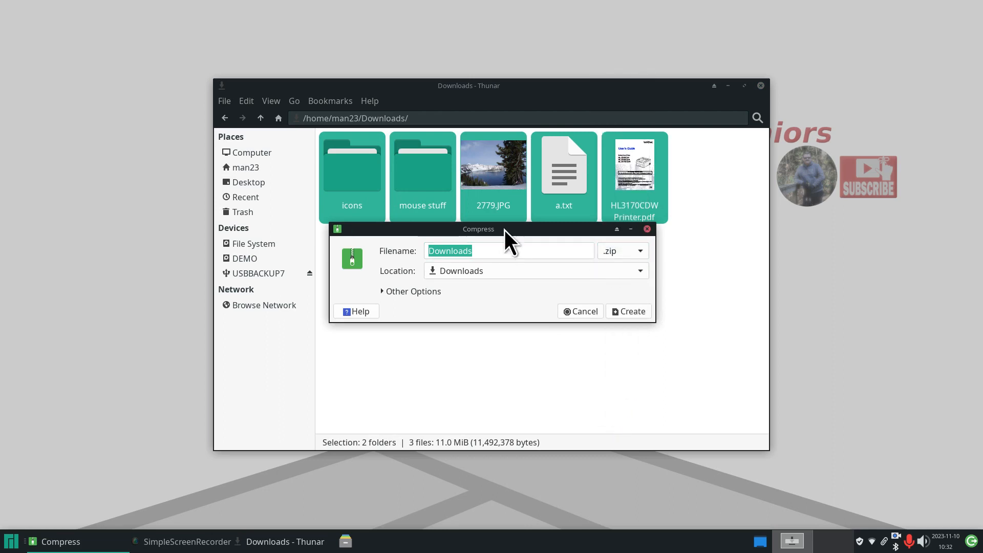
left_click_drag(505, 229, 509, 277)
left_click(482, 298)
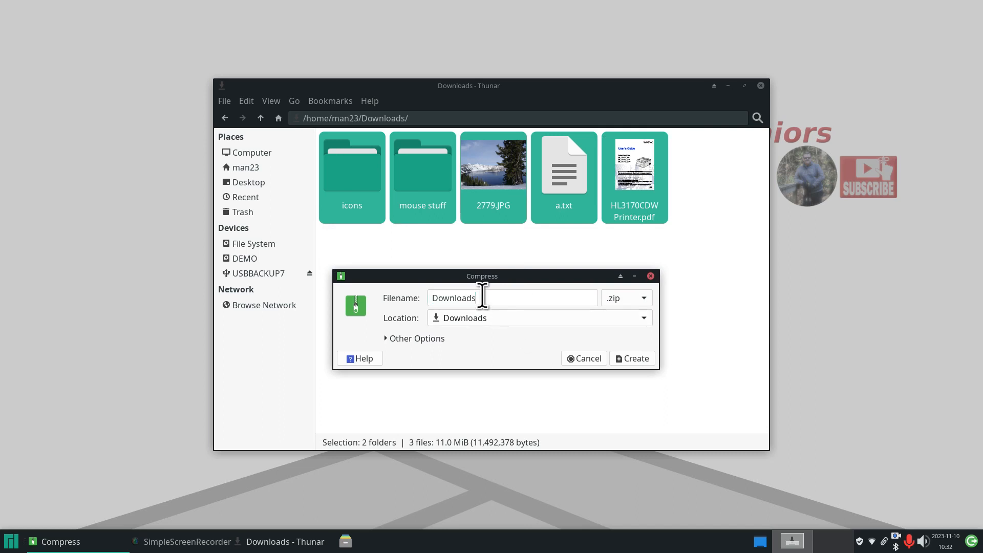
type("2")
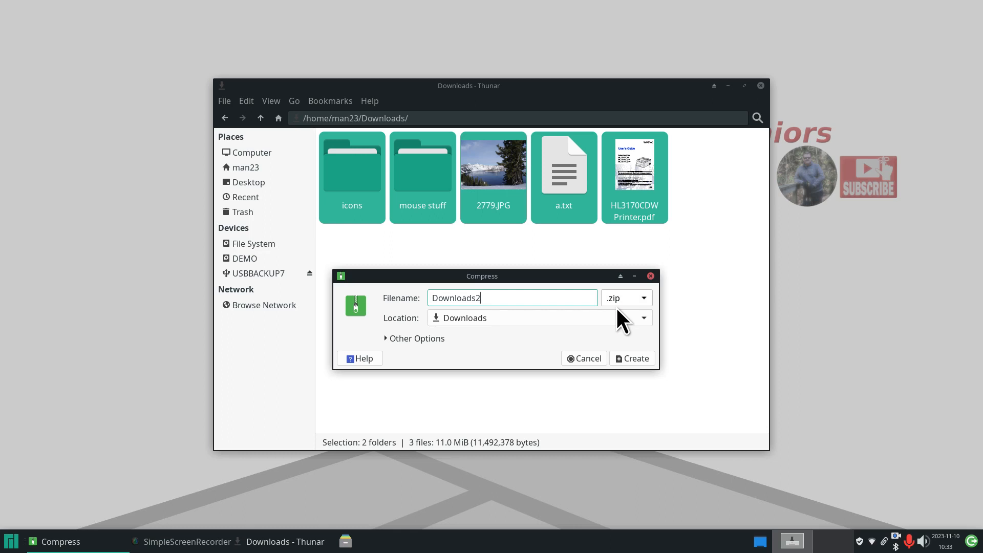
left_click(635, 359)
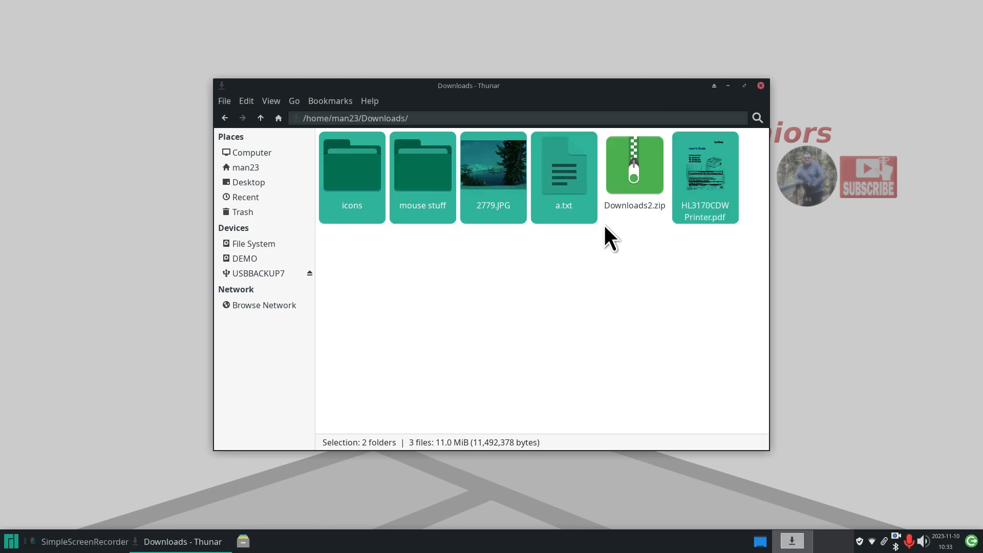
- Move Downloads2.zip onto the USBBACKUP7 drive, then return to the home folder
left_click(619, 155)
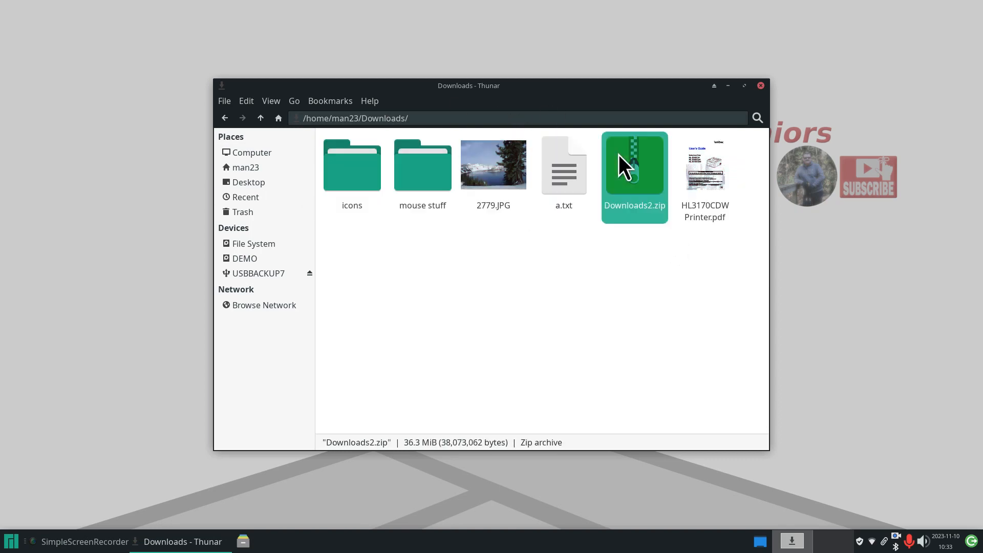
right_click(619, 155)
left_click(661, 236)
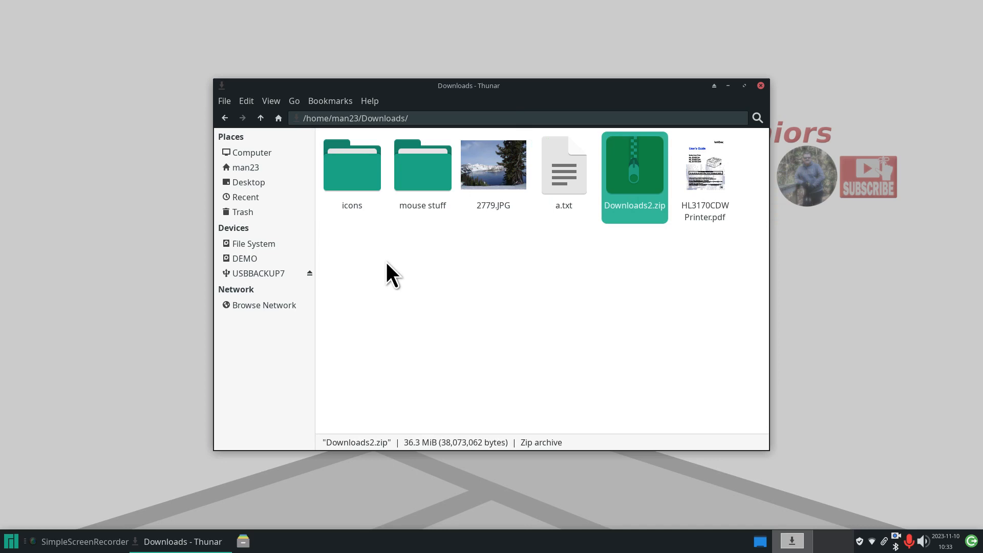
left_click(280, 272)
right_click(423, 258)
left_click(463, 306)
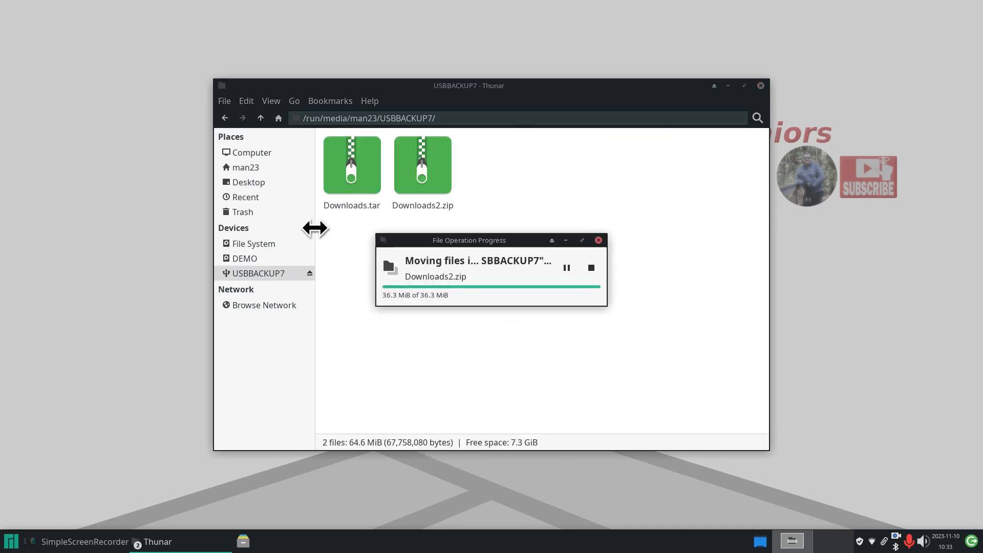
left_click(266, 165)
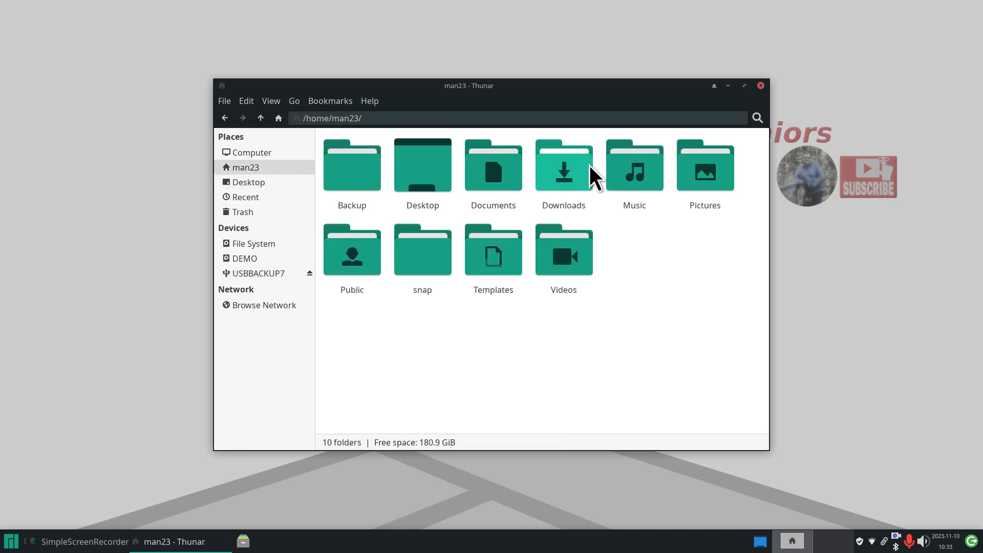
- Archive all five Downloads items in .7z format as Downloads.7z
double_click(581, 165)
left_click_drag(708, 150, 357, 213)
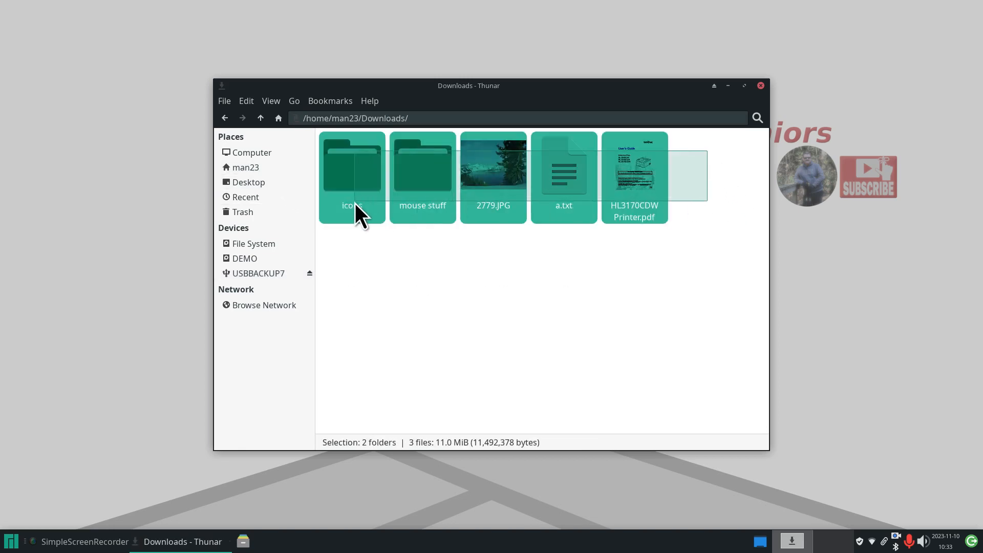
right_click(432, 161)
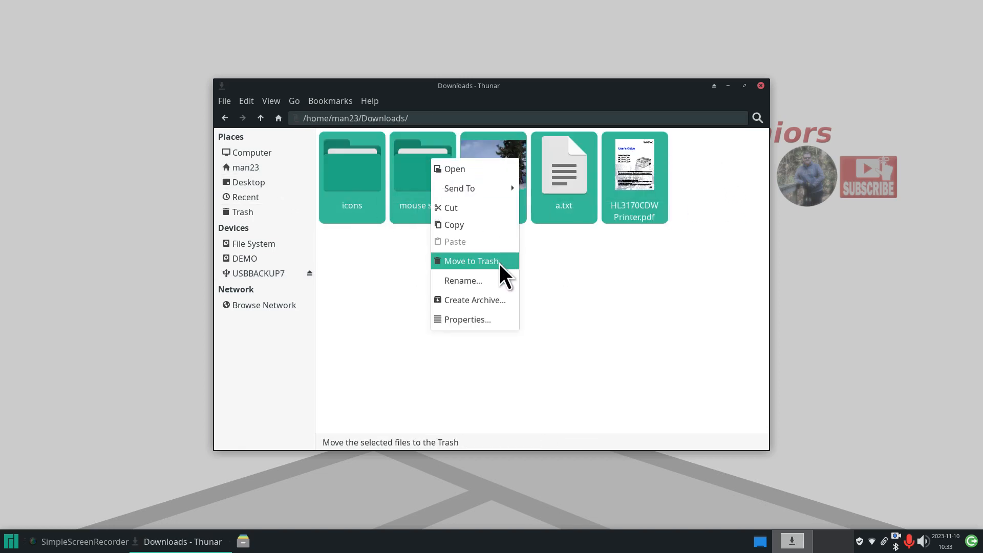
left_click(492, 301)
left_click(634, 251)
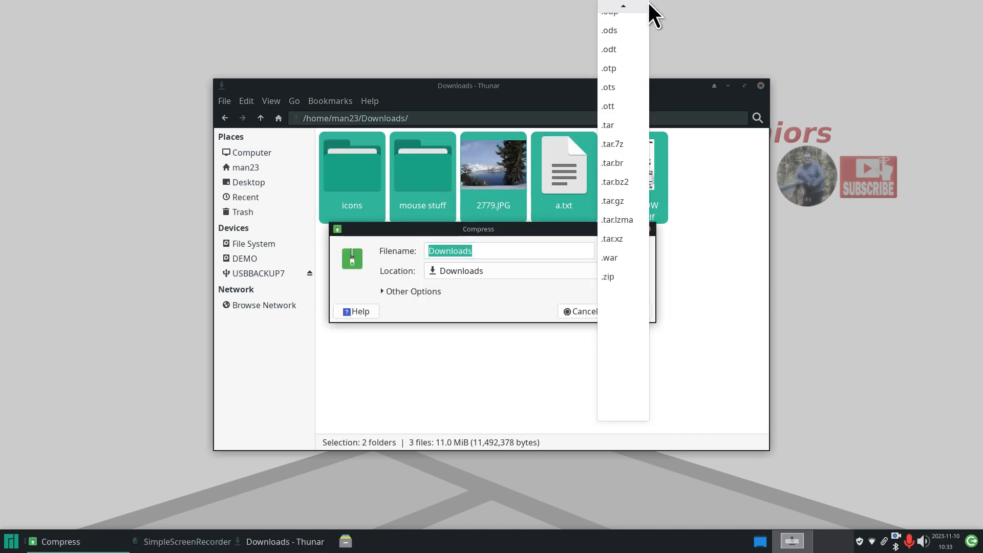
left_click(616, 11)
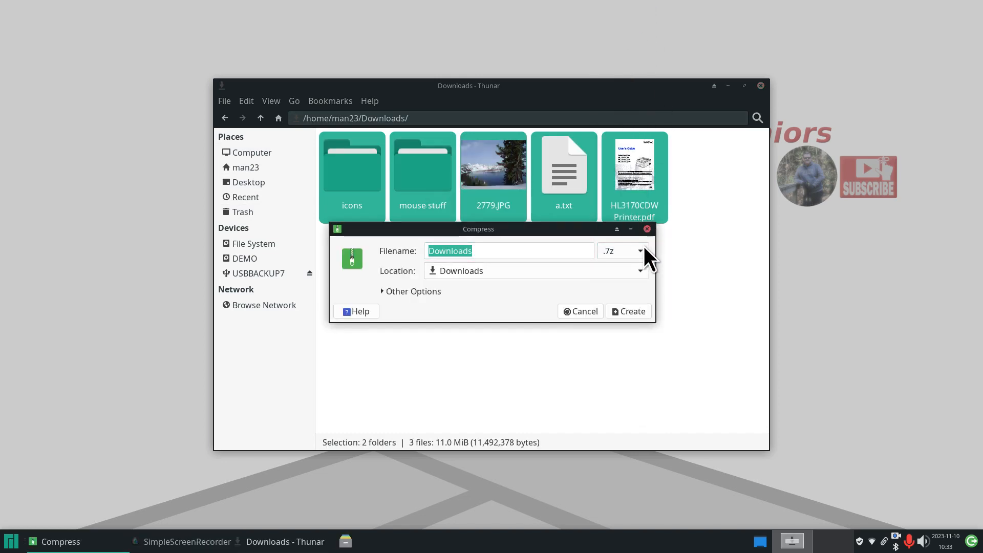
left_click(628, 312)
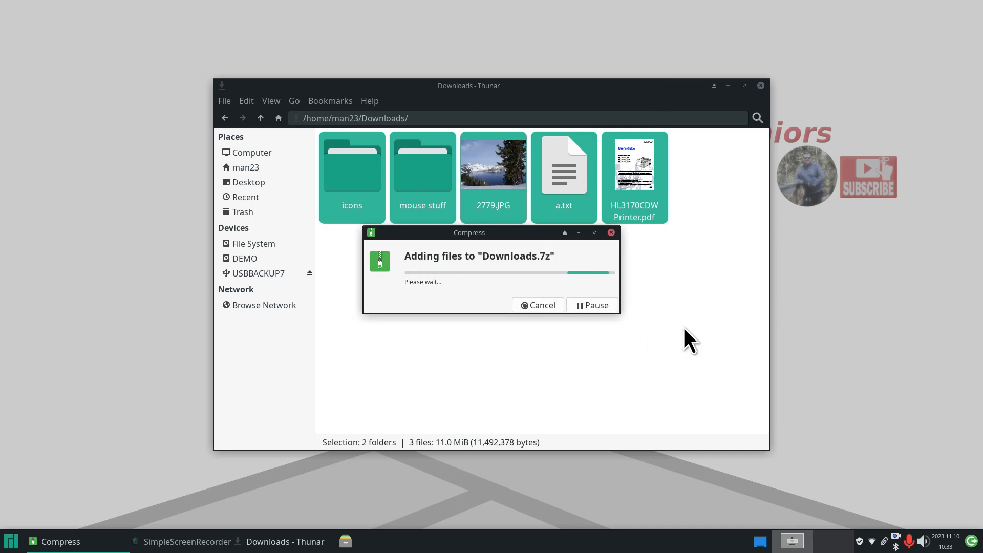
- Rename Downloads.7z to Downloads3.7z
left_click(634, 156)
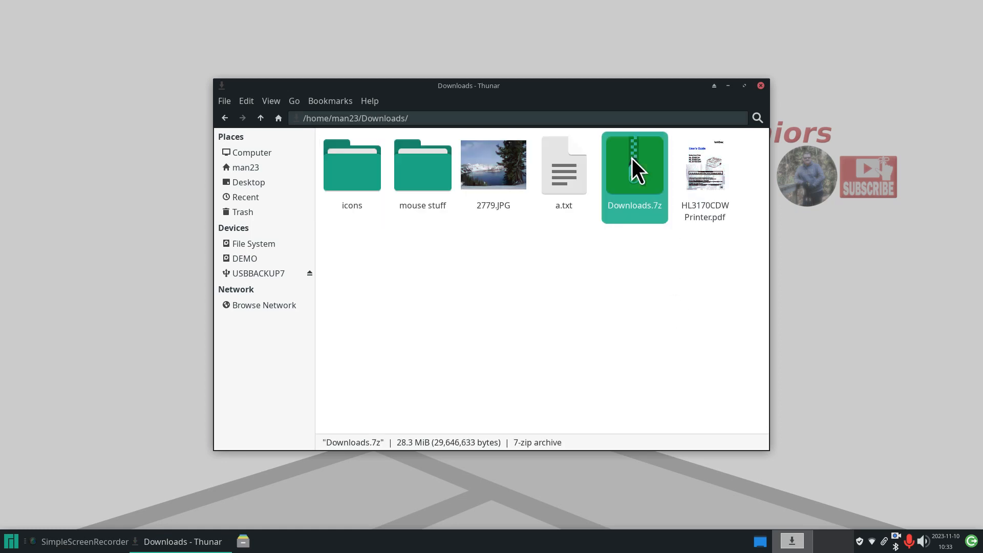
right_click(632, 158)
left_click(683, 315)
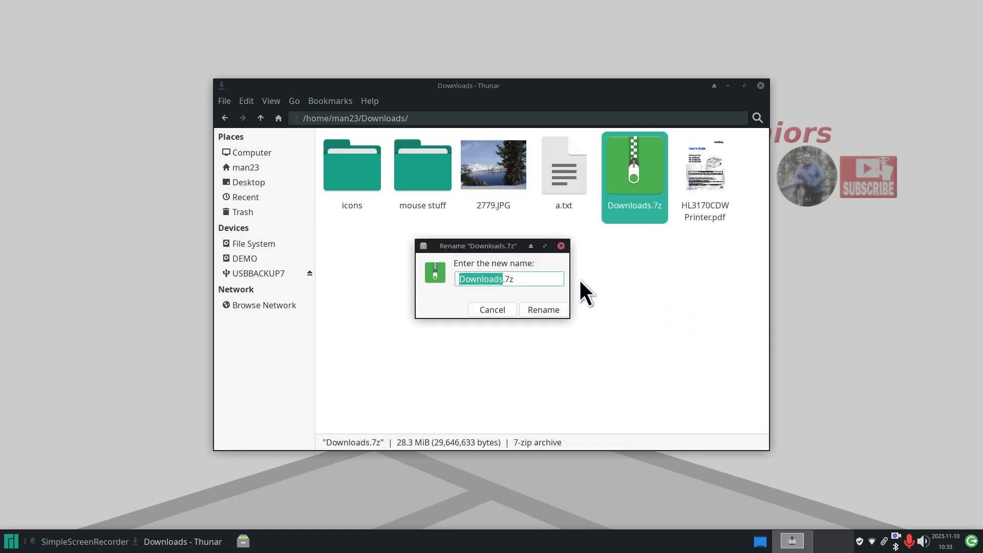
left_click(504, 280)
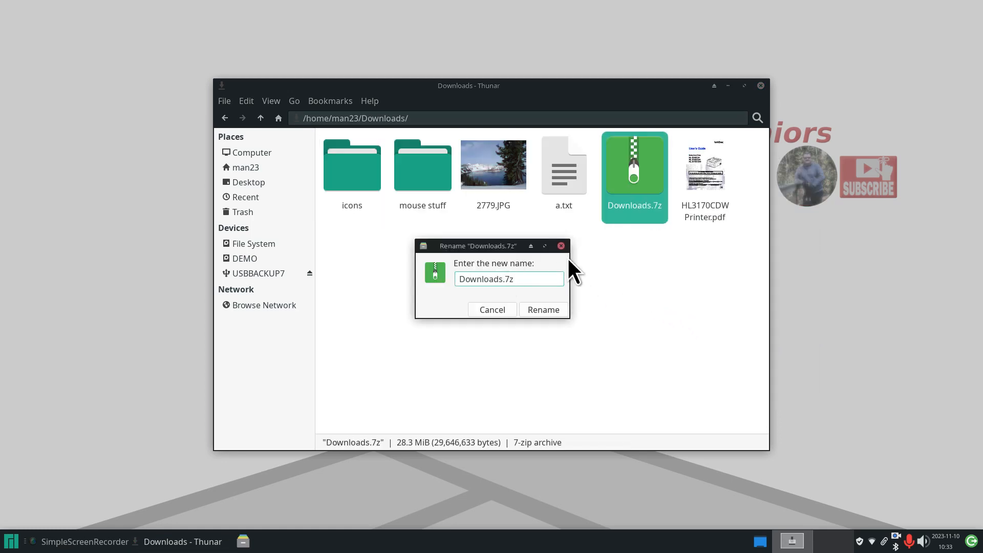
type("3")
left_click(562, 312)
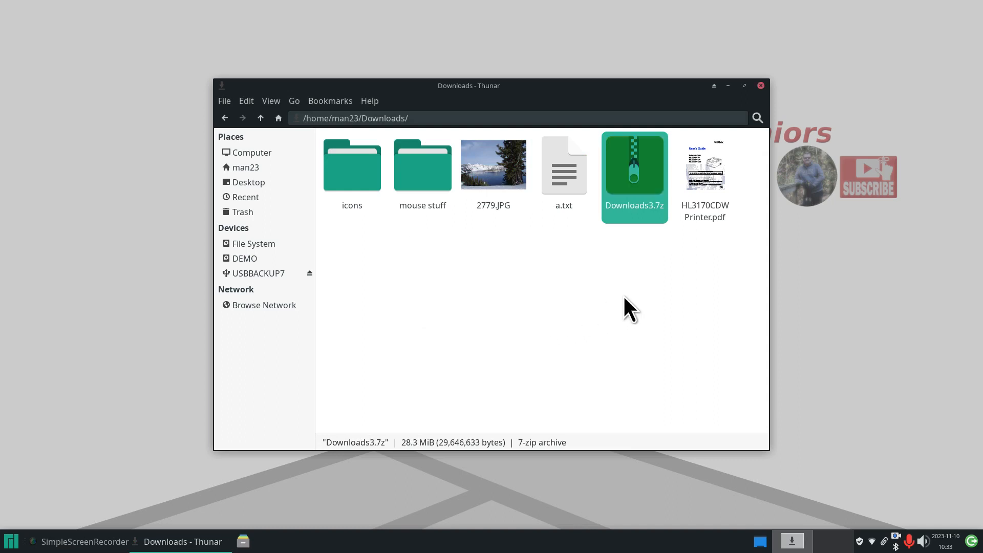
- Cut Downloads3.7z and paste it onto the USBBACKUP7 drive
right_click(623, 165)
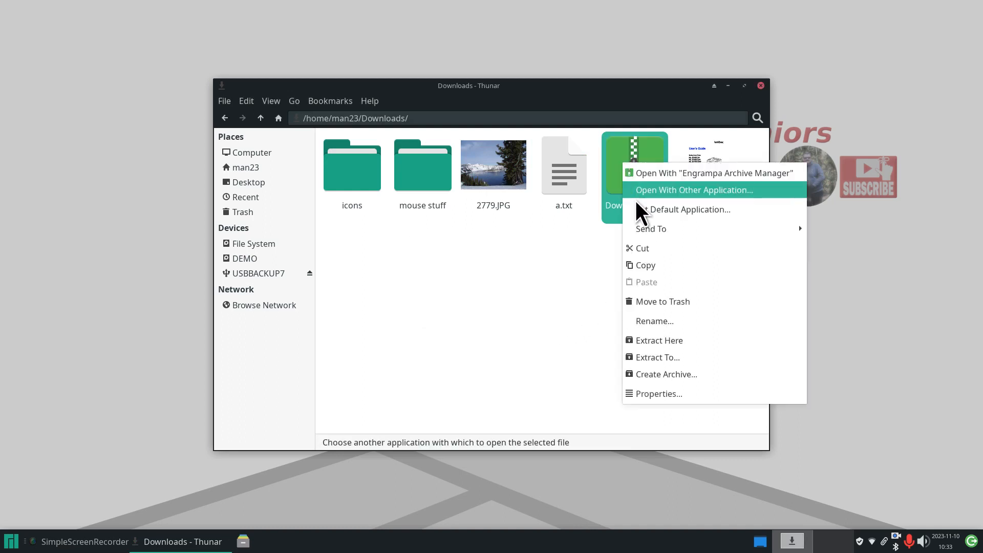
left_click(644, 253)
left_click(277, 272)
right_click(324, 259)
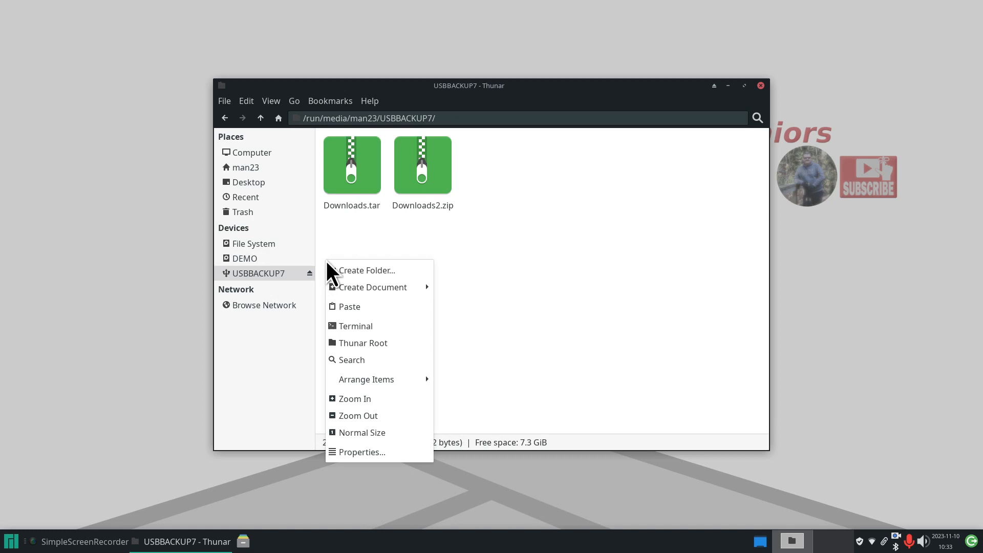
left_click(379, 306)
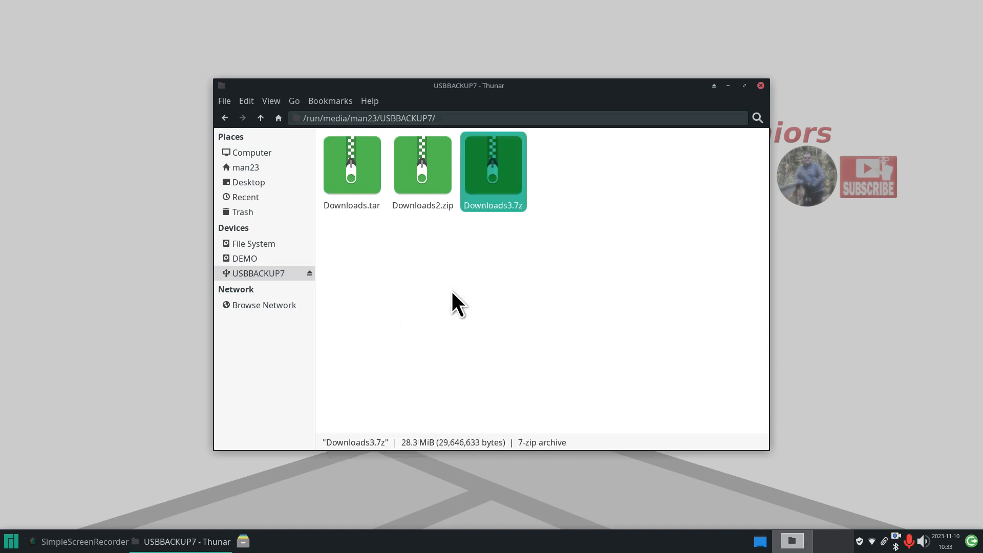
right_click(346, 166)
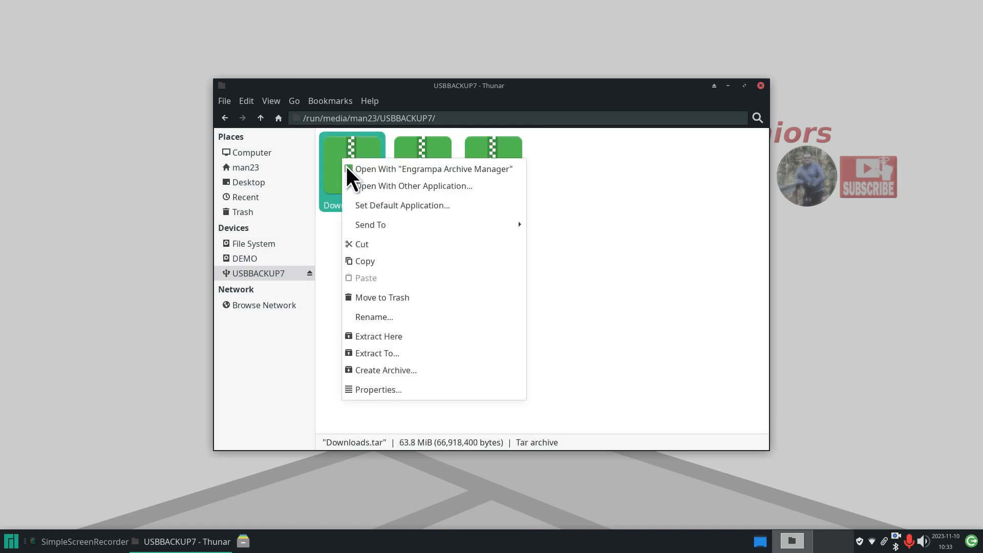
left_click(414, 390)
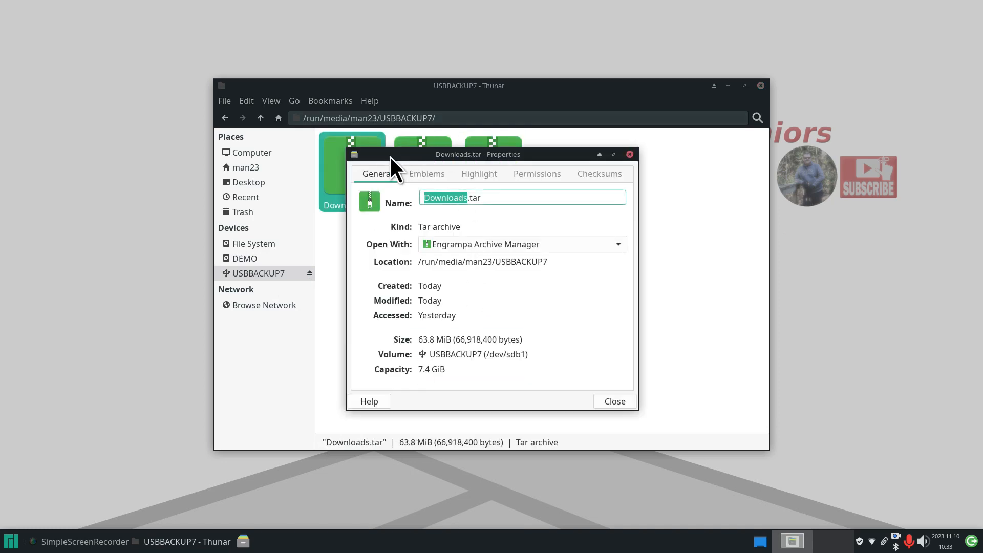
left_click_drag(390, 158, 560, 176)
left_click_drag(626, 357, 694, 359)
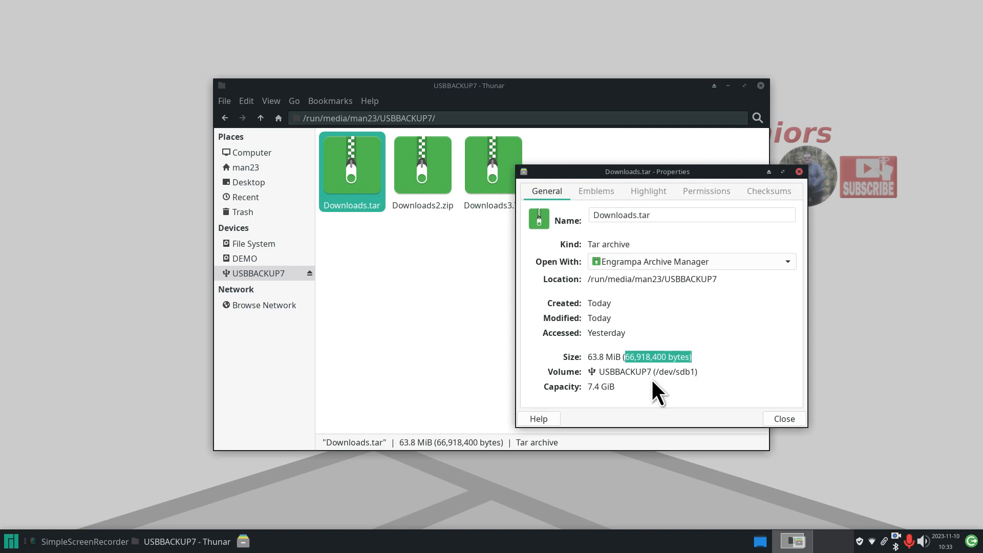
left_click(257, 167)
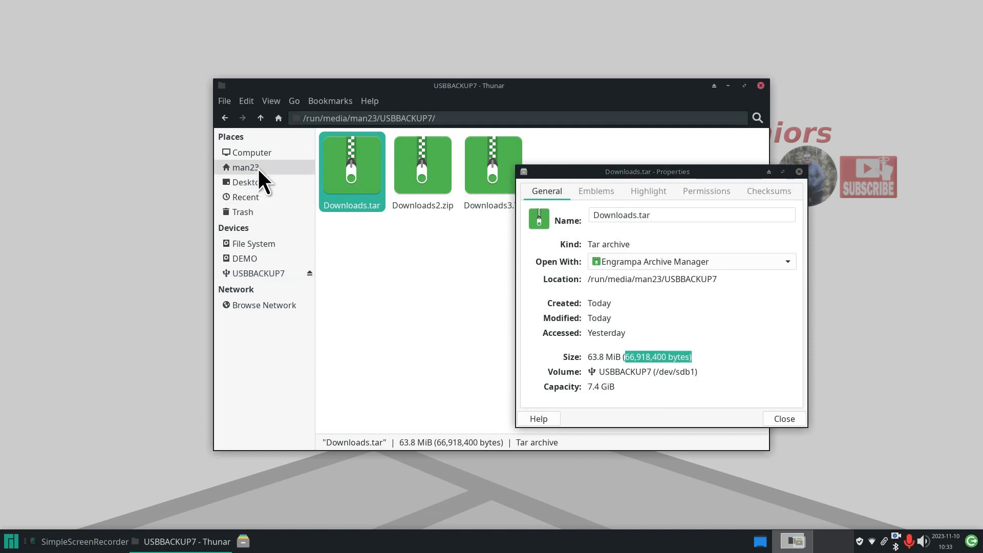
left_click_drag(576, 171, 718, 183)
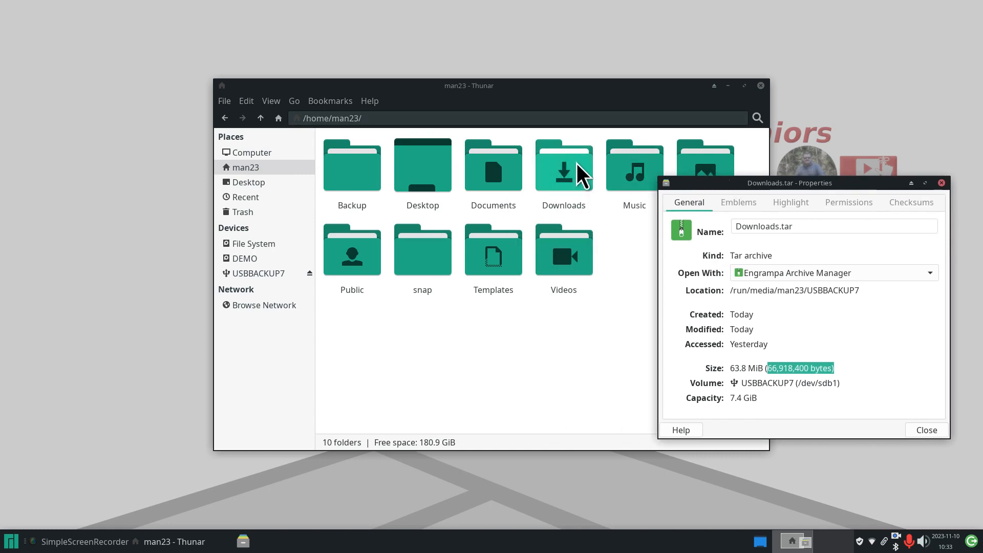
right_click(555, 158)
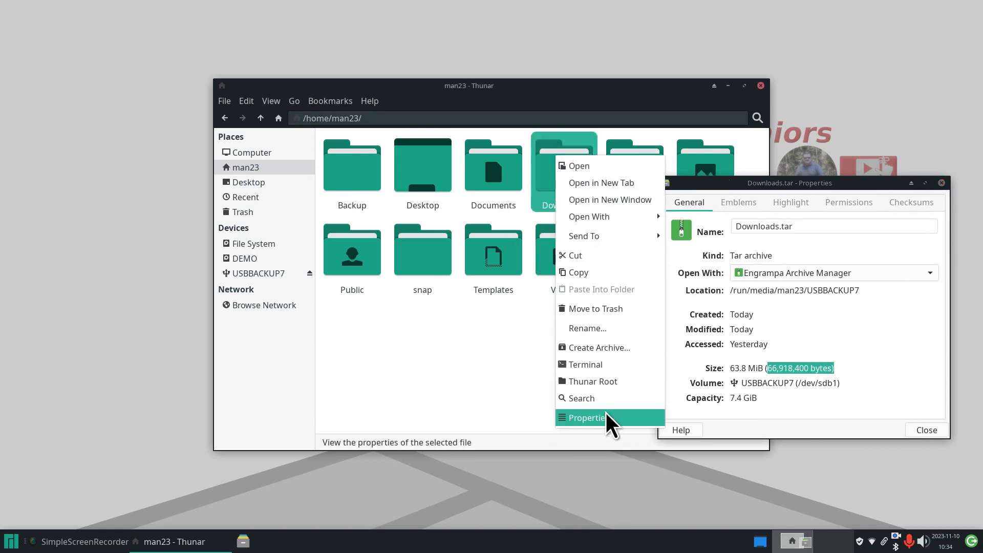
left_click(606, 412)
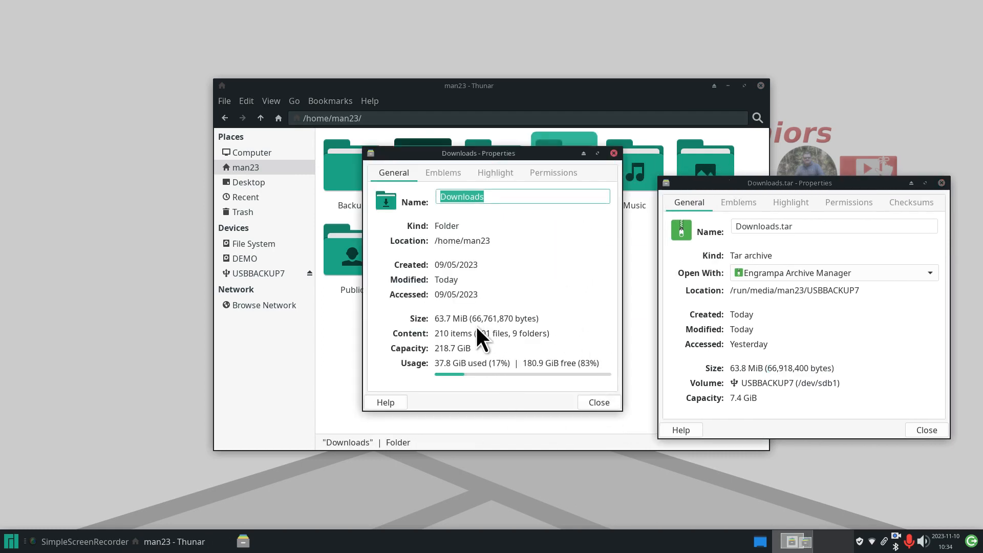
left_click_drag(472, 319, 529, 320)
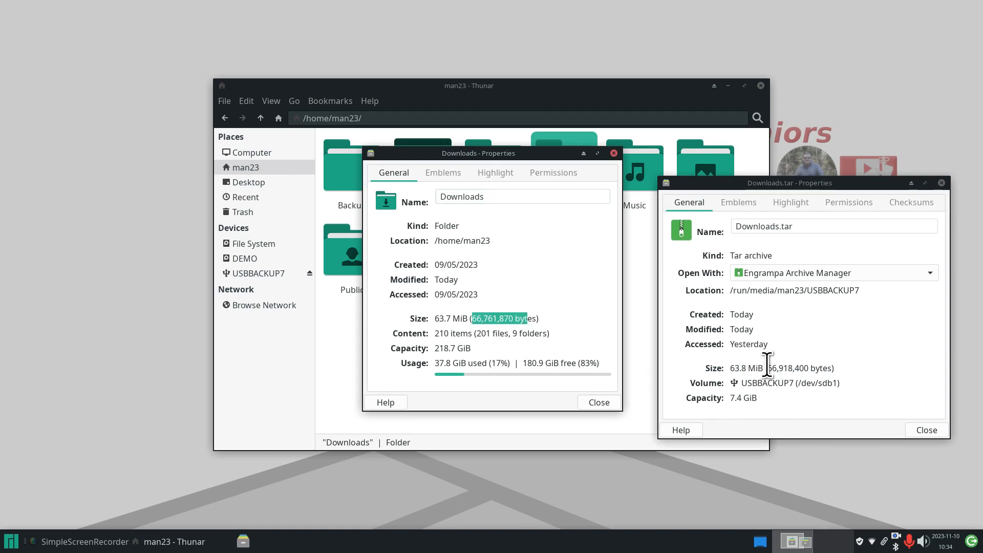
left_click_drag(768, 368, 830, 380)
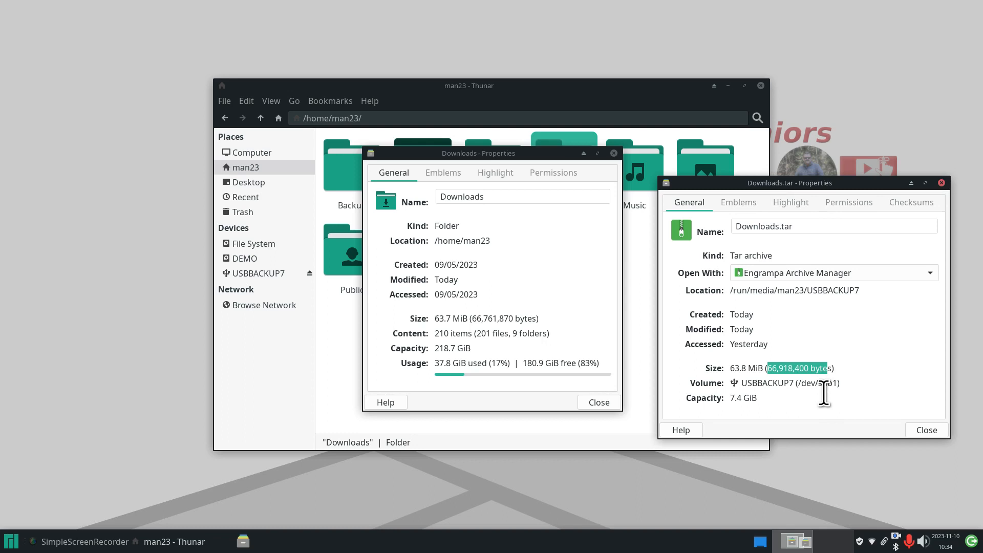
left_click(942, 183)
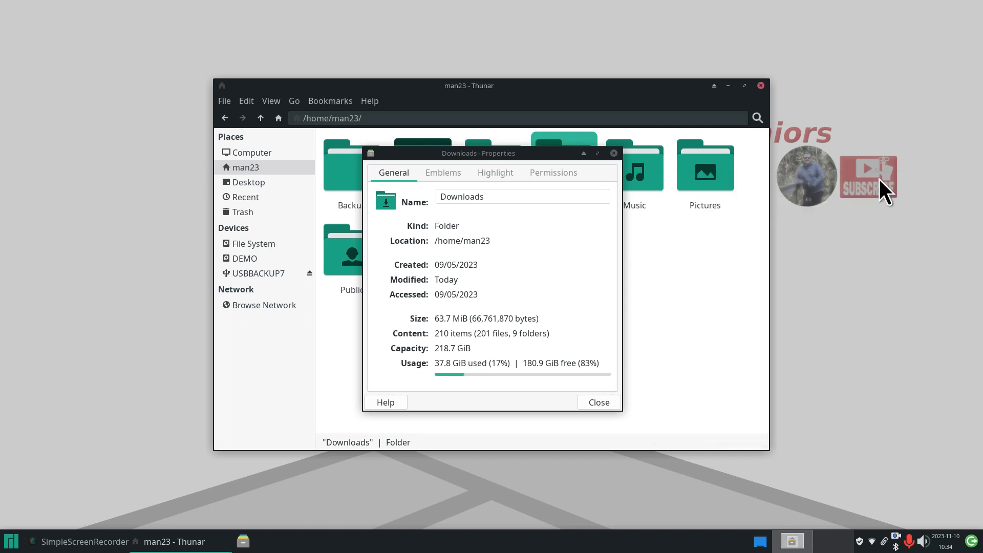
left_click(613, 153)
left_click(291, 274)
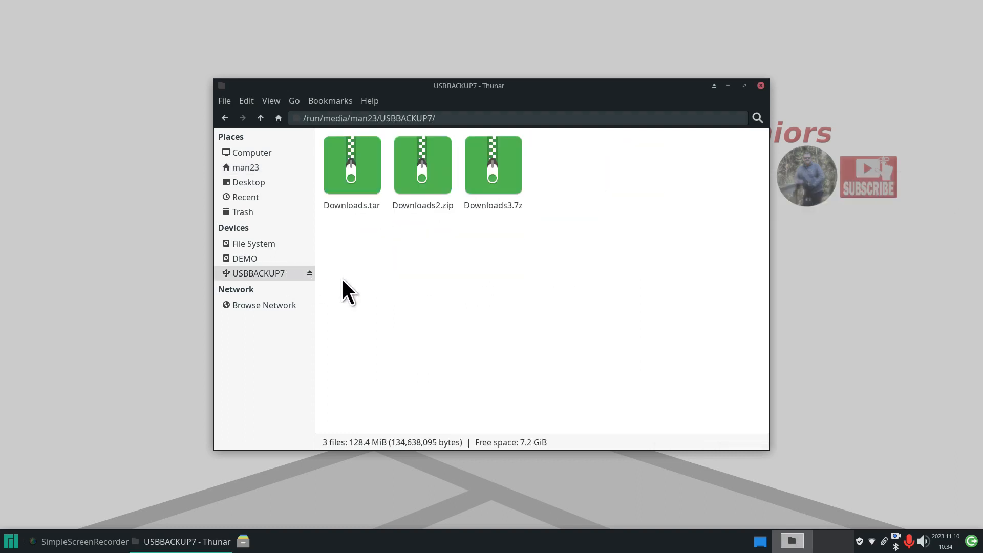
right_click(348, 167)
left_click(383, 396)
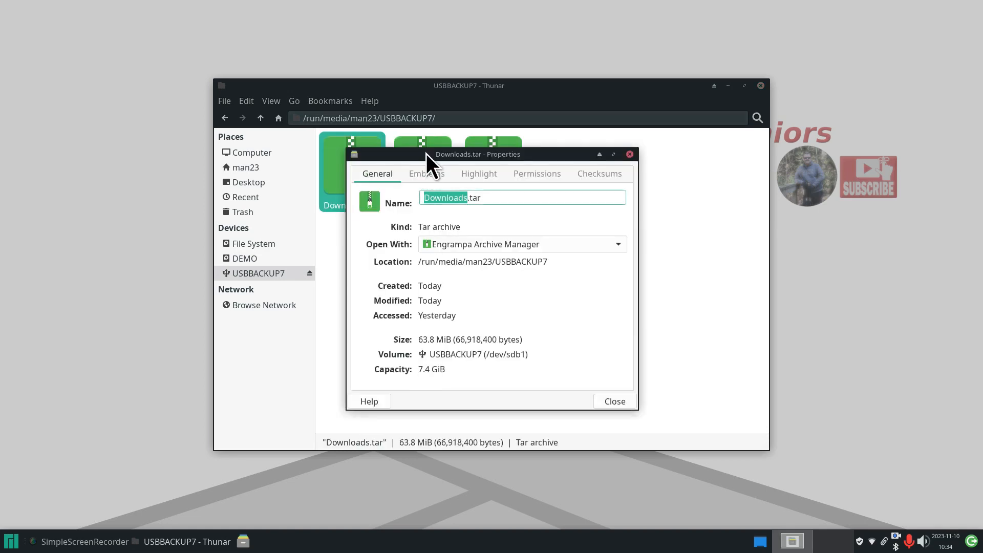
left_click_drag(426, 154, 149, 205)
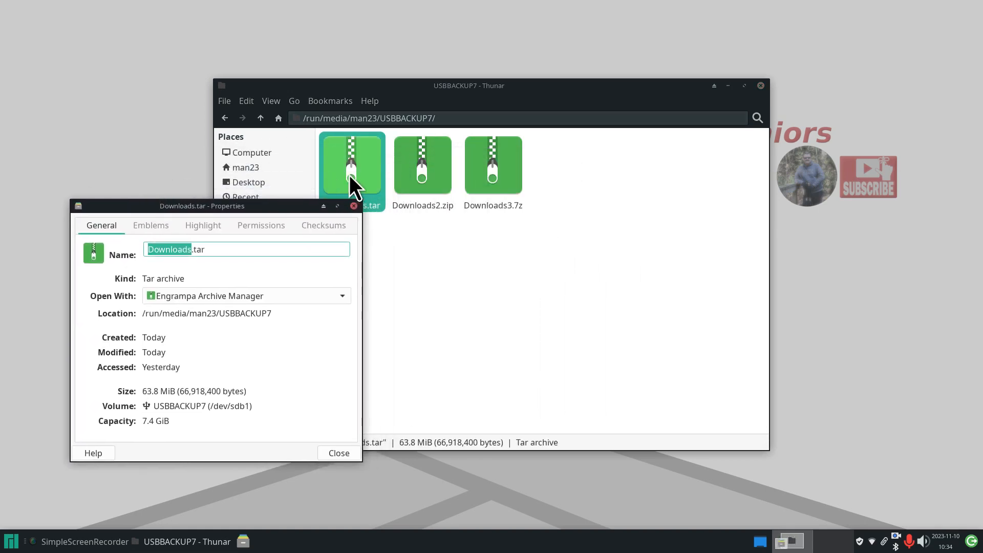
left_click(411, 168)
right_click(411, 168)
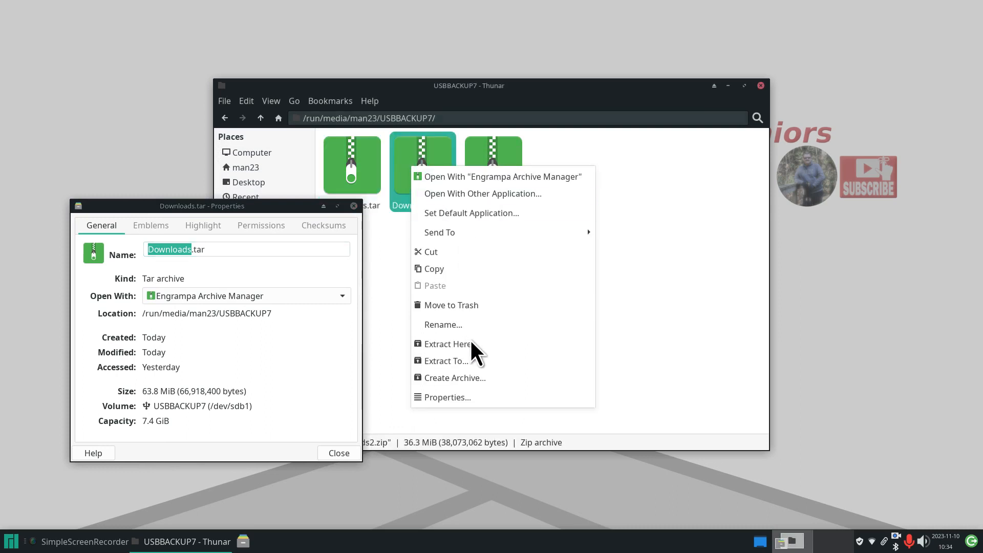
left_click(481, 397)
left_click_drag(504, 153, 533, 241)
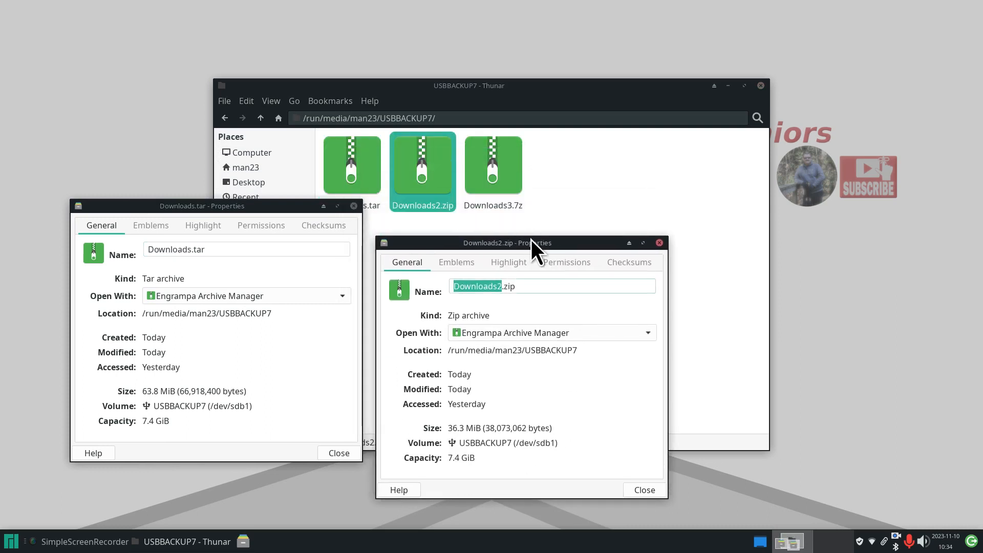
left_click(494, 169)
right_click(495, 169)
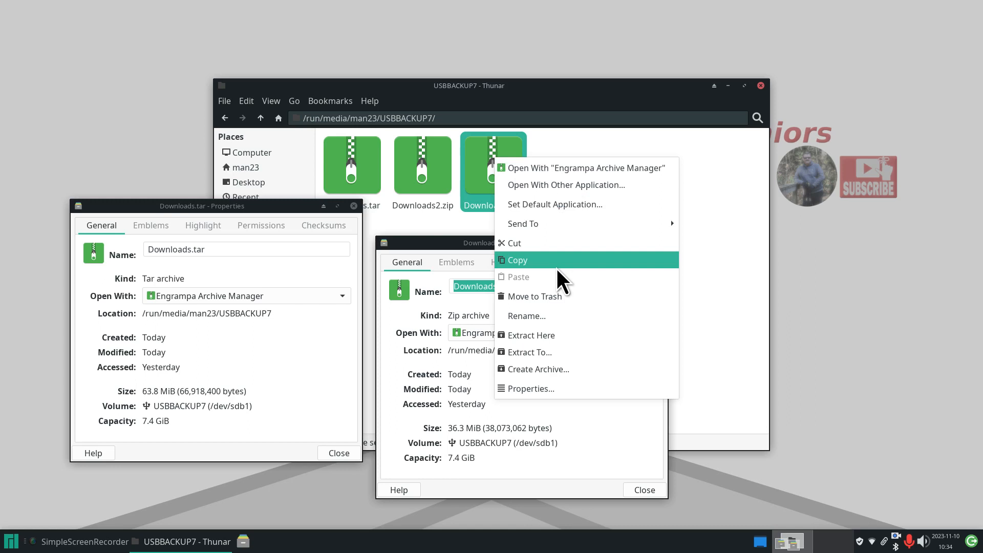
left_click(572, 384)
left_click_drag(489, 156, 810, 254)
left_click_drag(424, 241, 415, 204)
left_click_drag(702, 253, 696, 204)
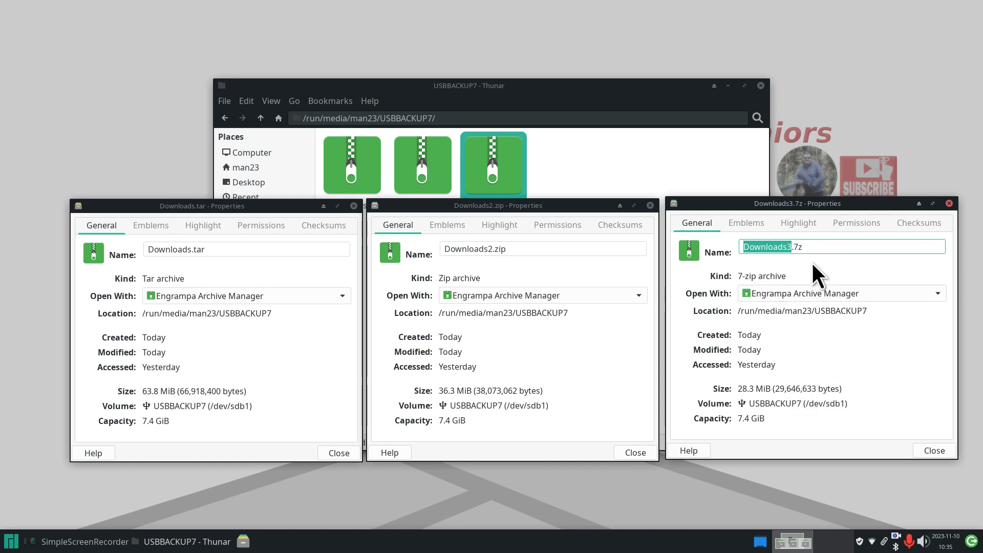
left_click(951, 204)
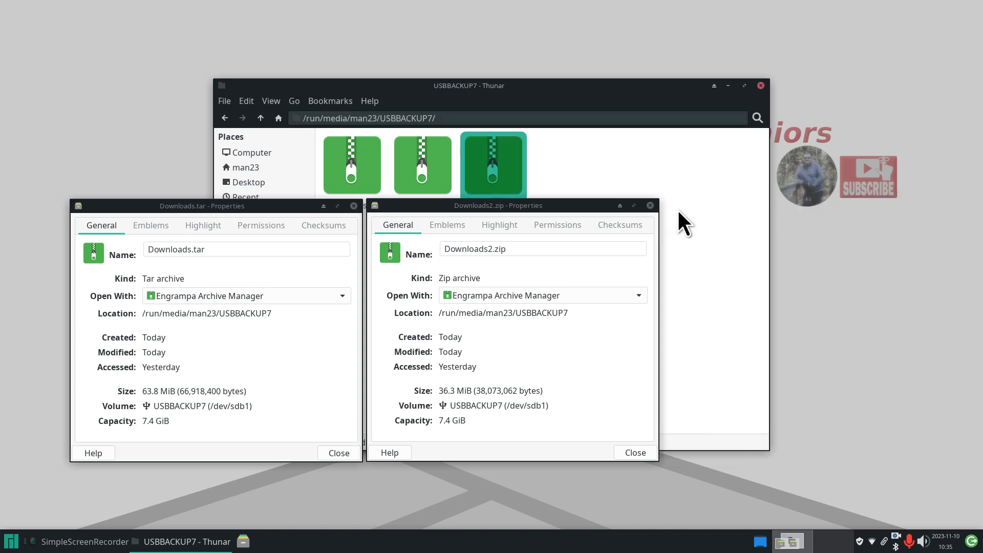
left_click(651, 205)
left_click(354, 206)
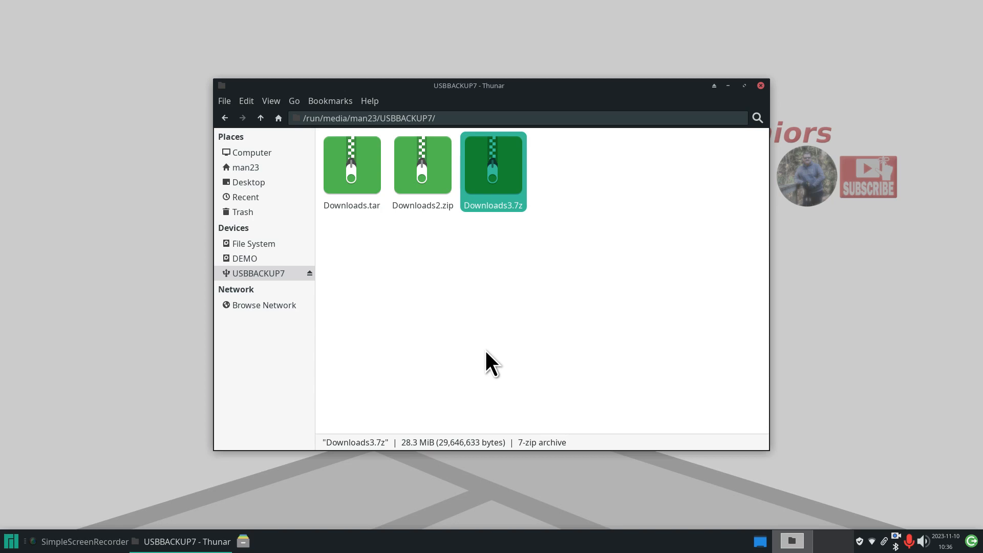
left_click(353, 183)
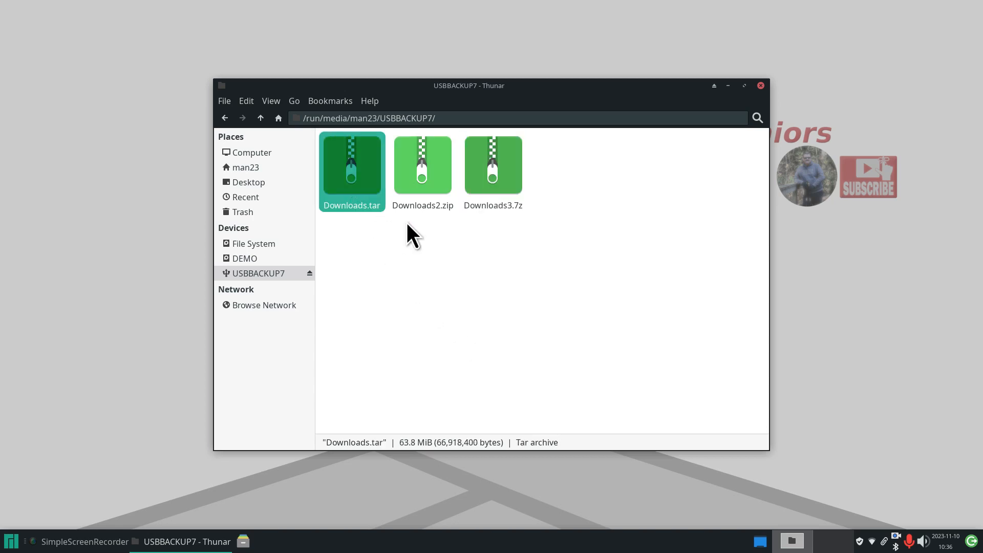
left_click(416, 154)
left_click(507, 163)
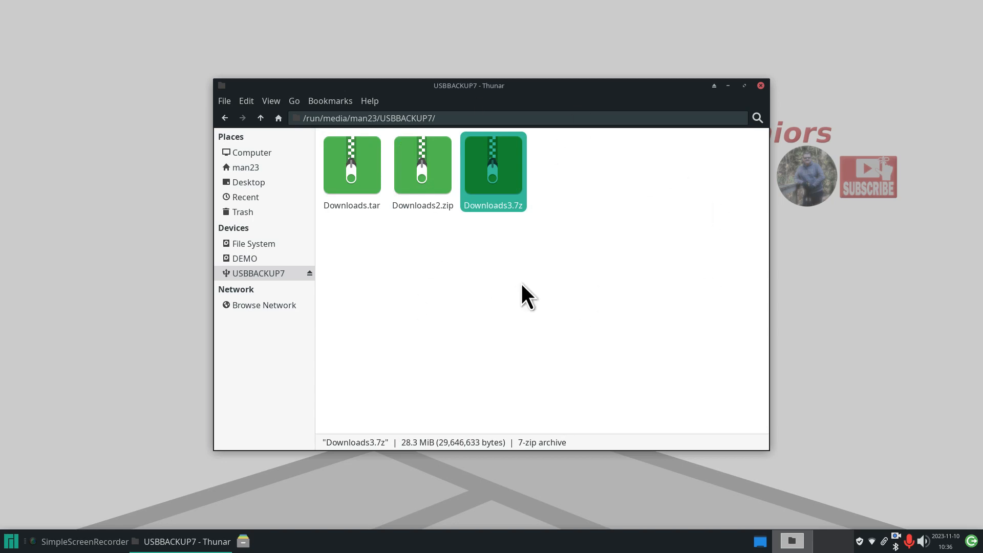
- Drag HL3170CDW Printer.pdf and 2779.JPG out of Downloads.tar onto the desktop, then close the archive
mouse_move(257, 277)
double_click(351, 169)
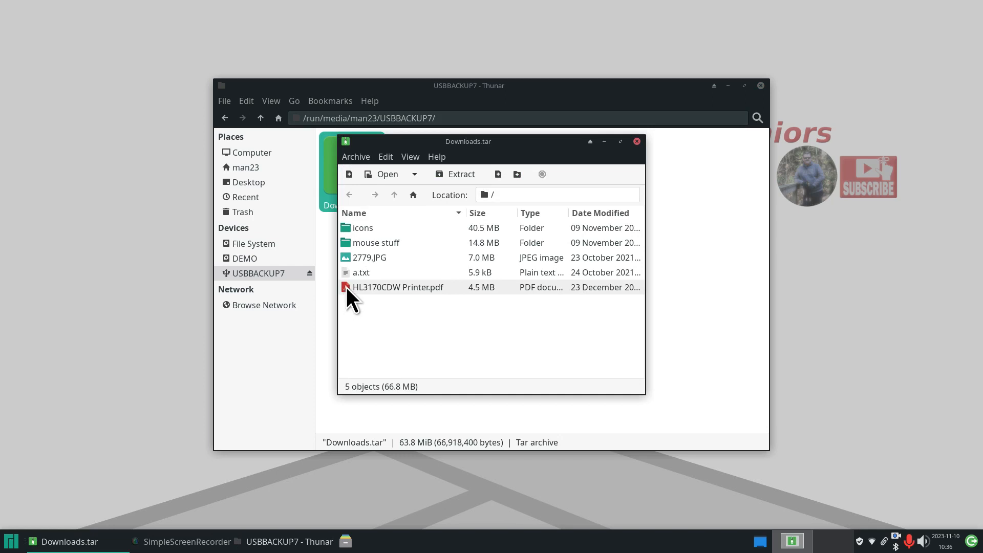
left_click_drag(346, 287, 132, 290)
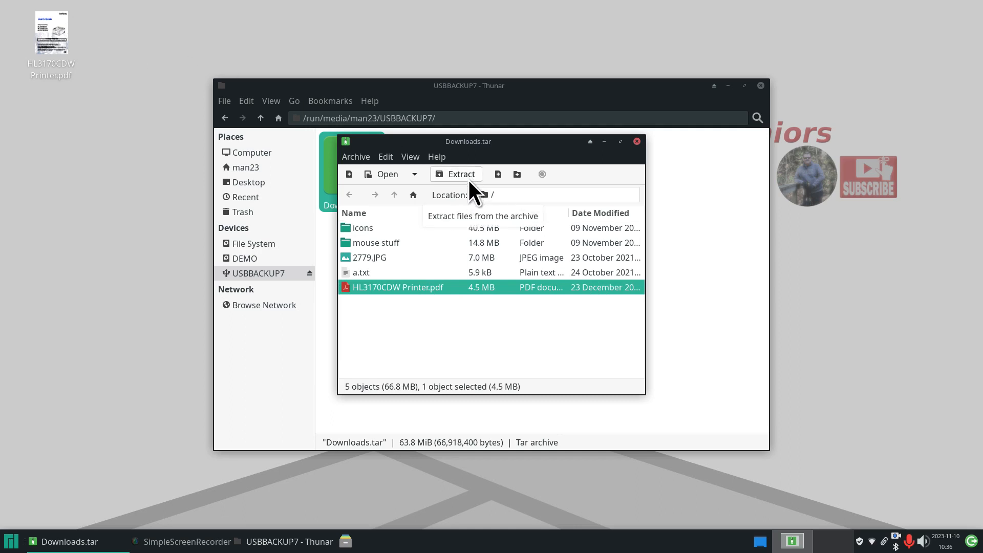
left_click_drag(342, 259, 91, 201)
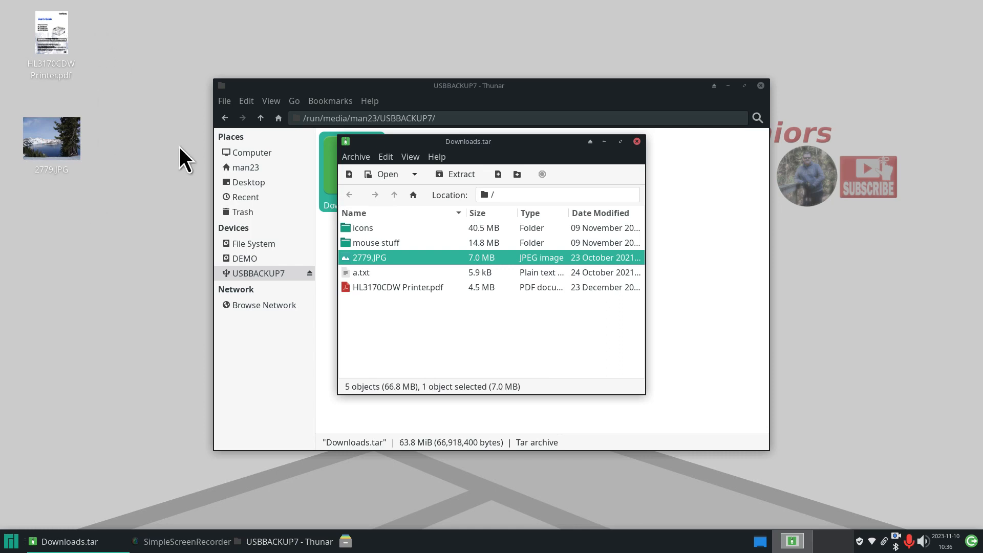
left_click(637, 142)
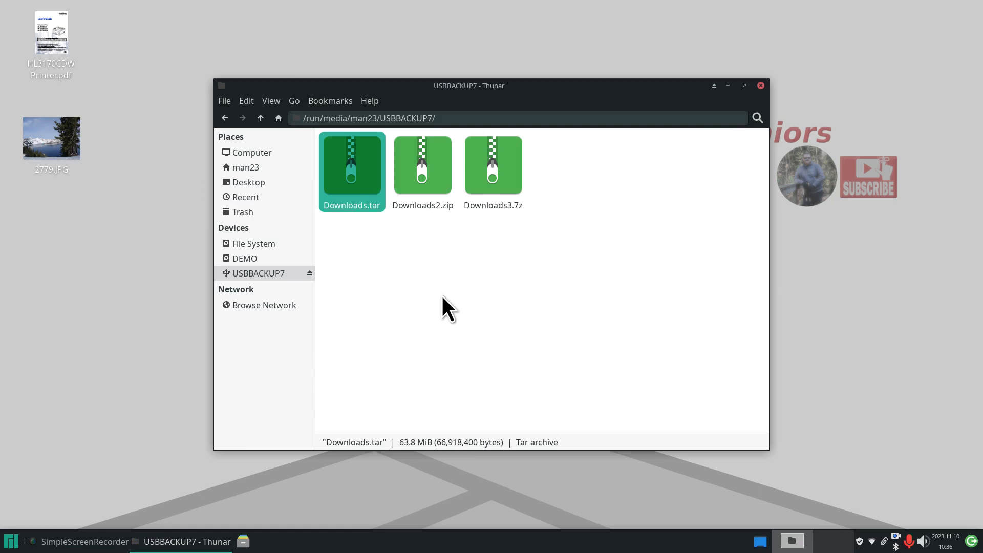
- Check HL3170CDW Printer.pdf in Firefox, close it, and delete both extracted files from the desktop
double_click(47, 32)
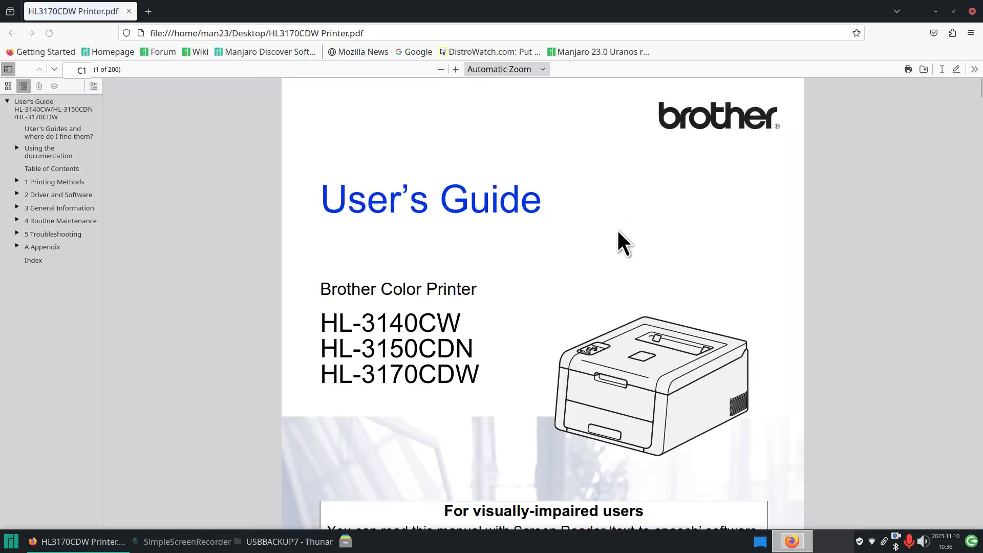
scroll(613, 229, "down", 5)
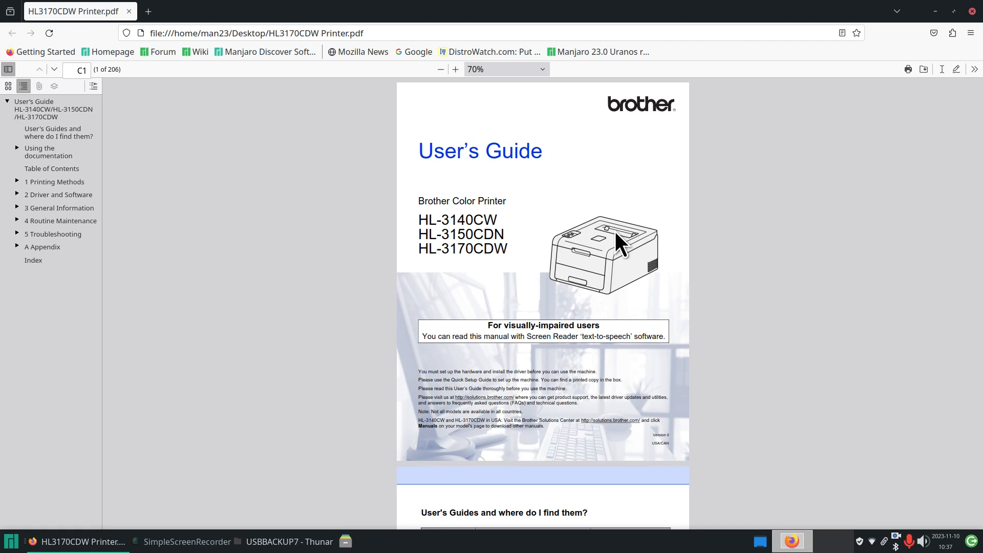
key("ctrl+w")
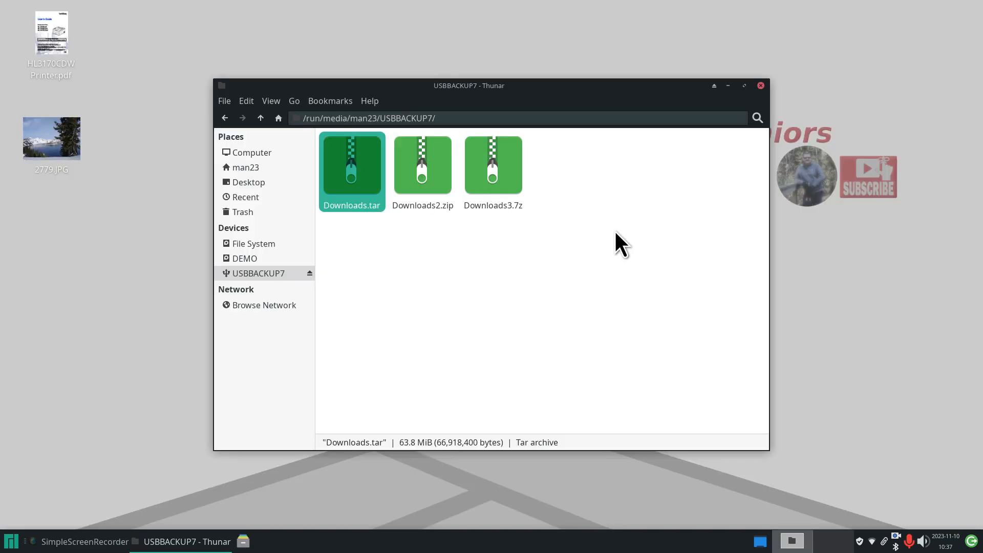
left_click_drag(139, 2, 51, 196)
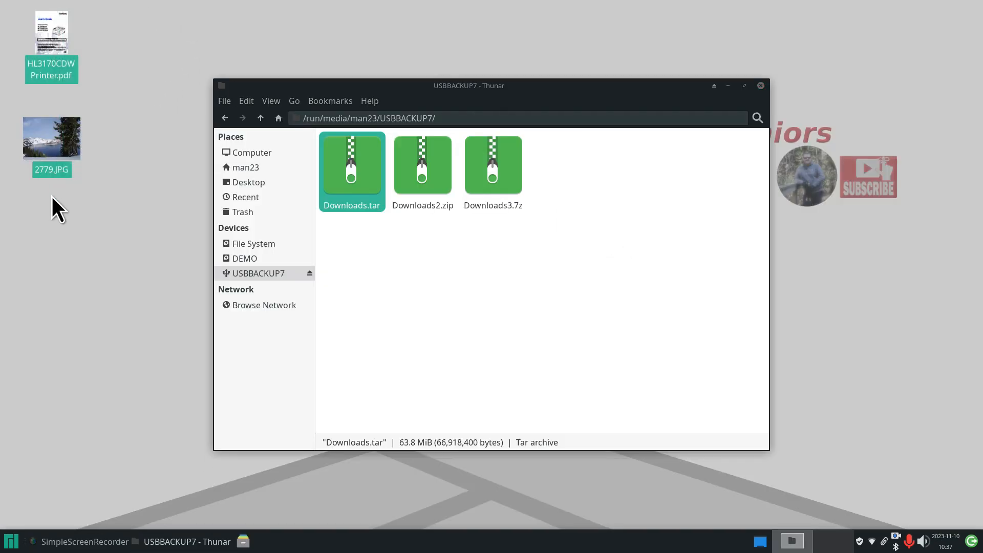
key("Delete")
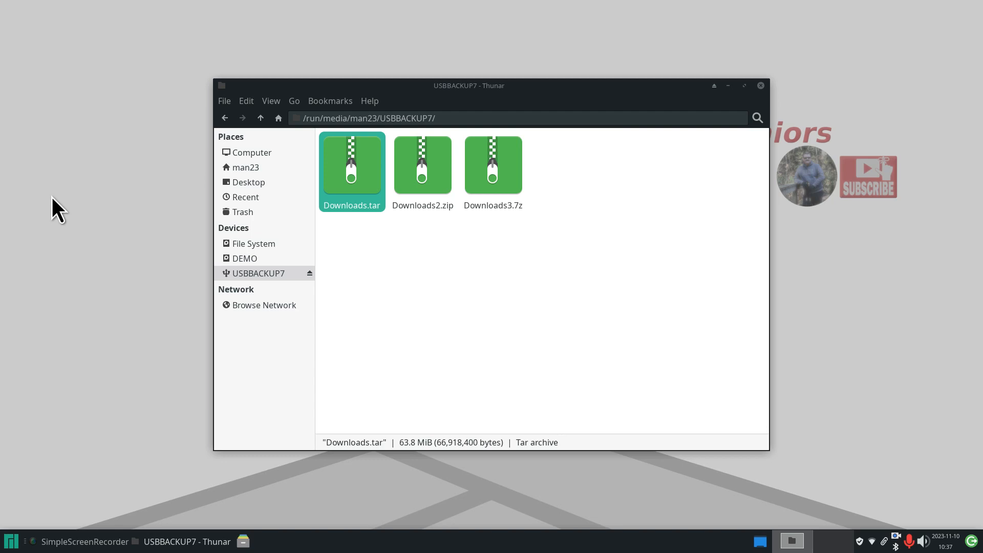
- From the home folder, open Downloads and select its five items
left_click(245, 171)
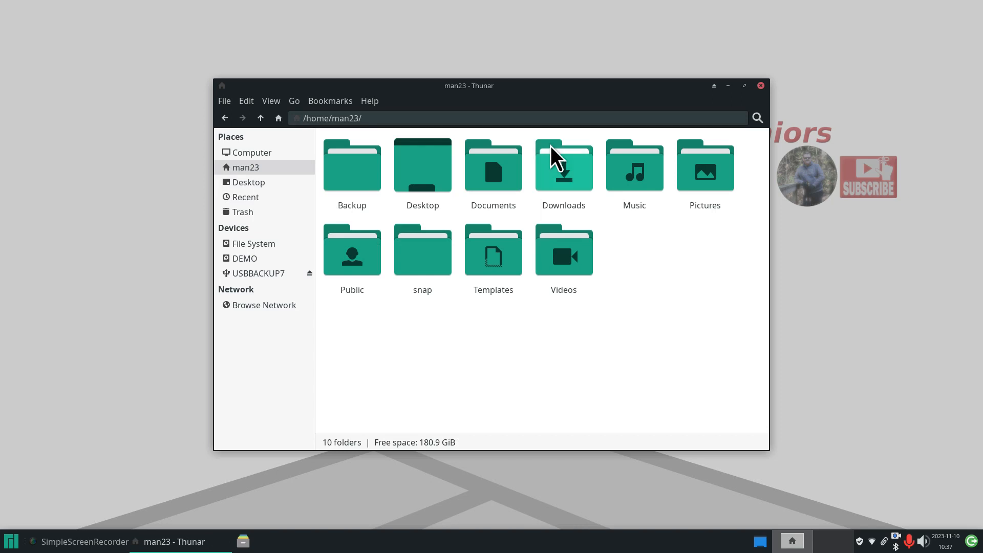
left_click_drag(549, 87, 498, 94)
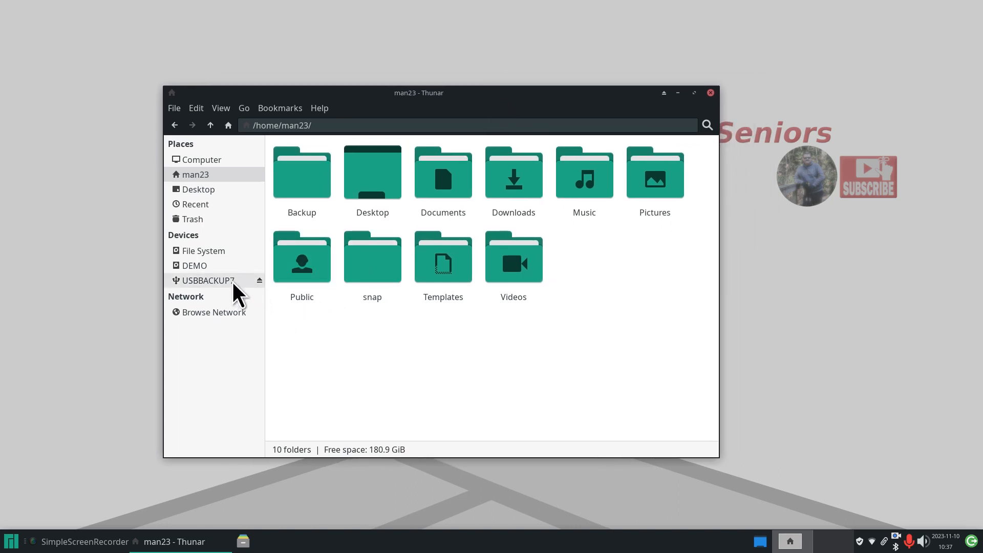
mouse_move(235, 291)
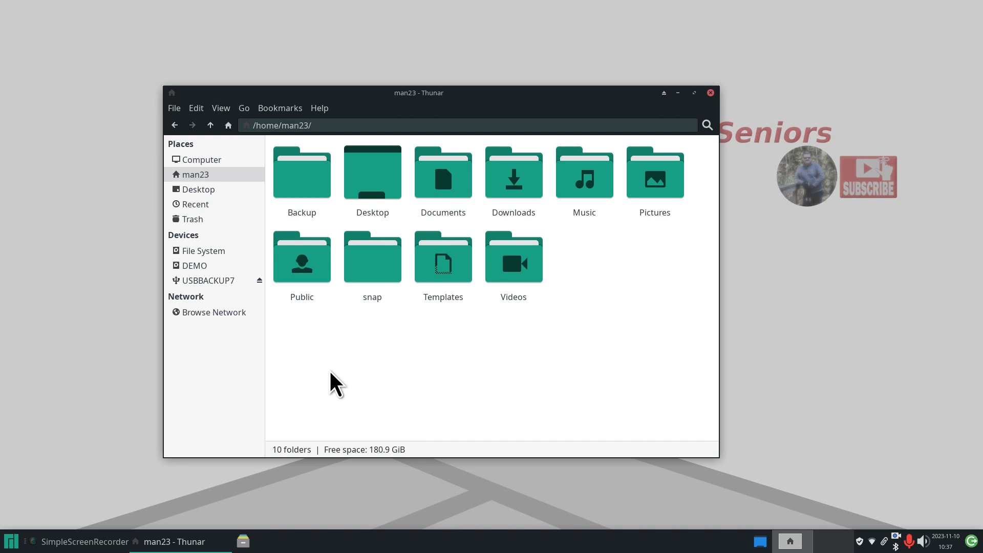
double_click(511, 176)
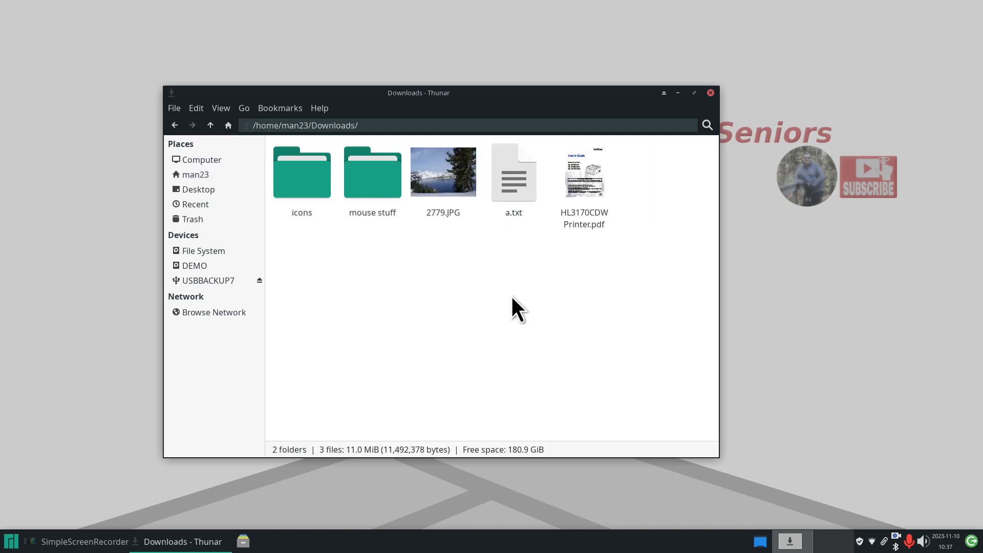
left_click_drag(675, 159, 301, 201)
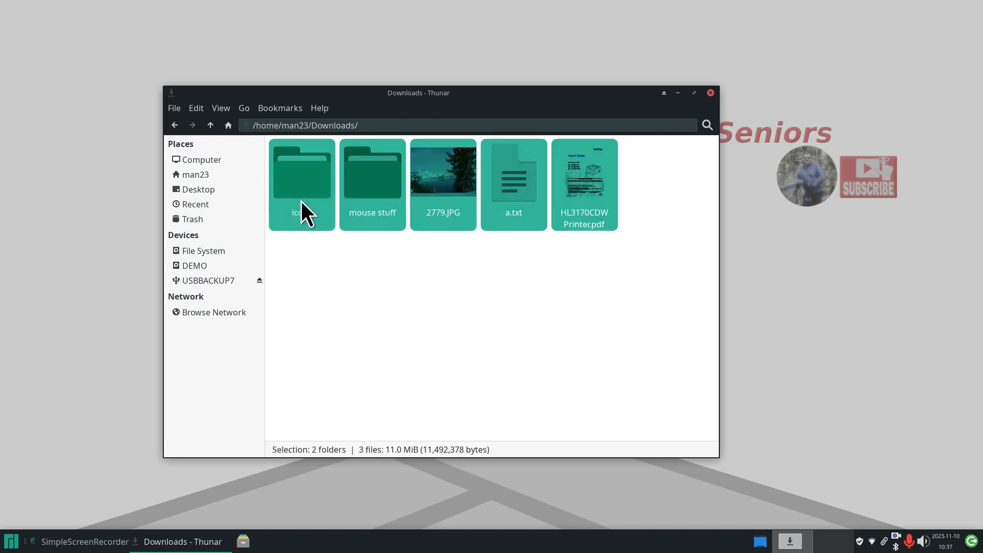
- Create Downloads4.7z with a password and encrypted file list, leaving volume splitting off
right_click(447, 171)
left_click(489, 312)
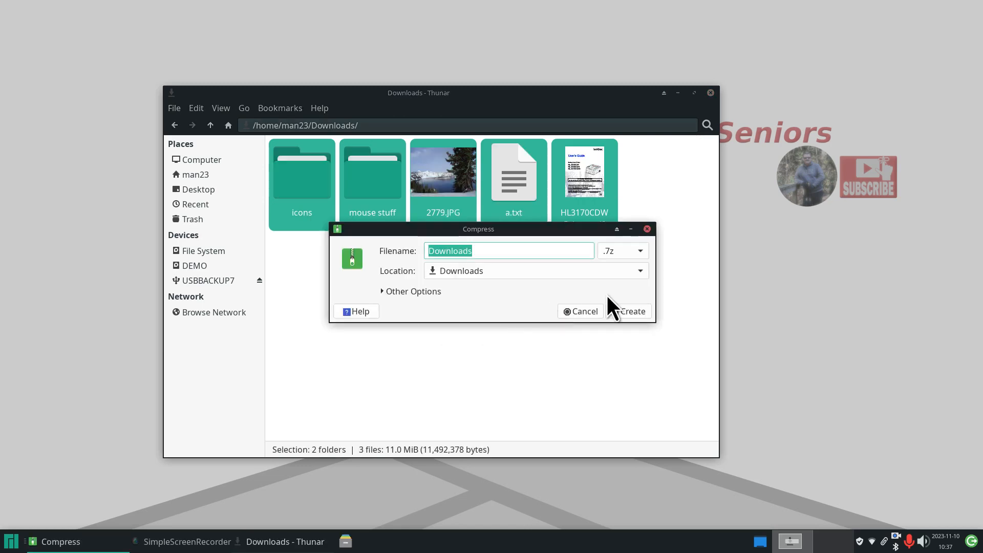
left_click(384, 292)
left_click(444, 308)
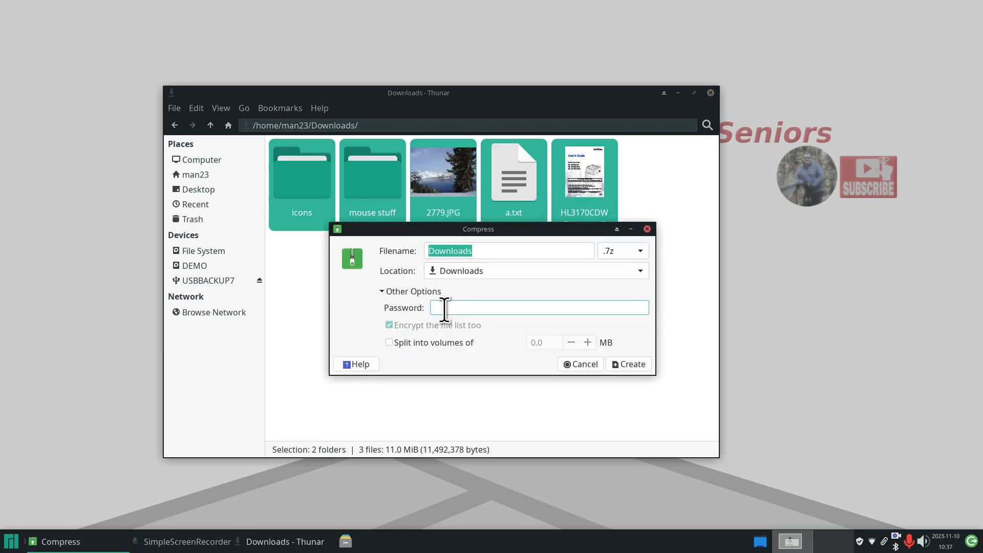
type("●●●●")
left_click_drag(441, 234, 426, 276)
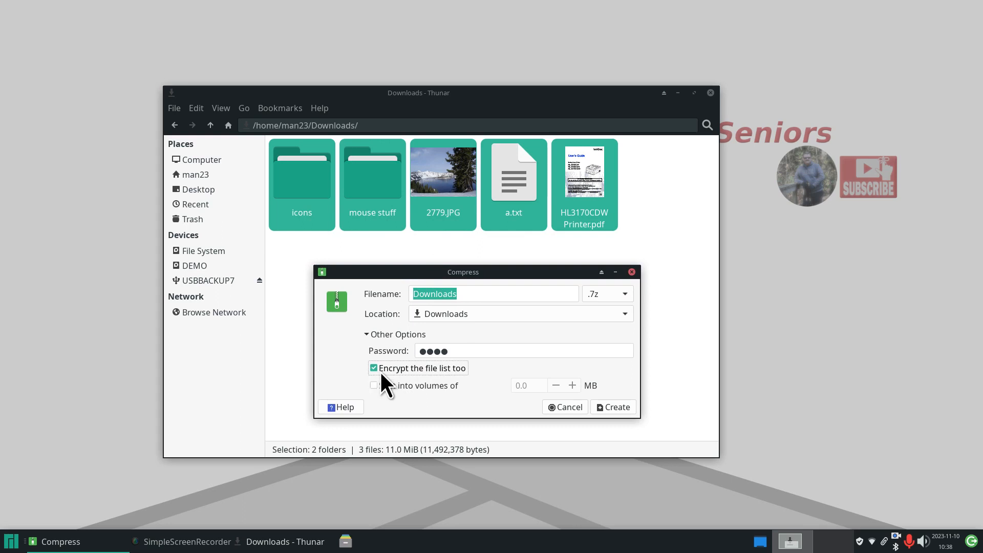
left_click(373, 386)
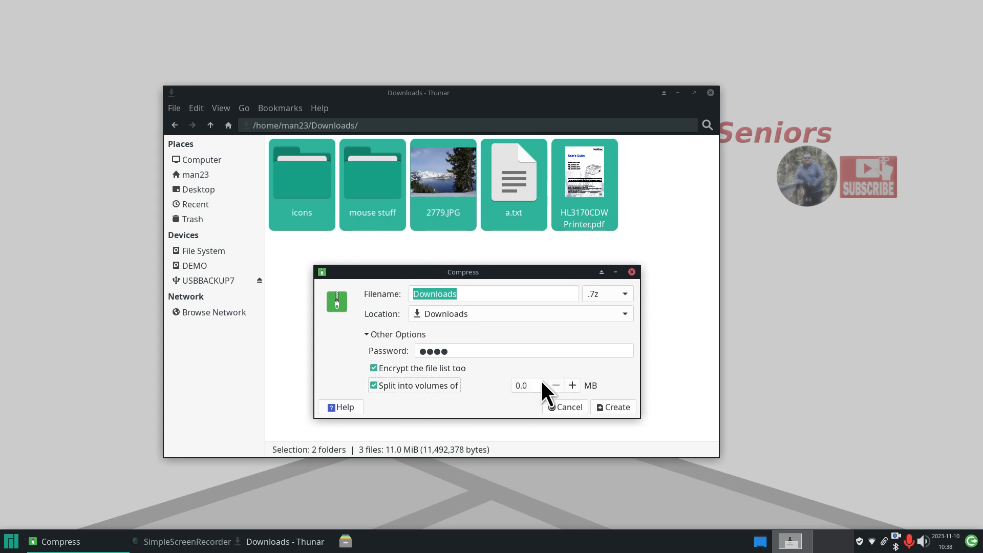
left_click(373, 385)
left_click(473, 294)
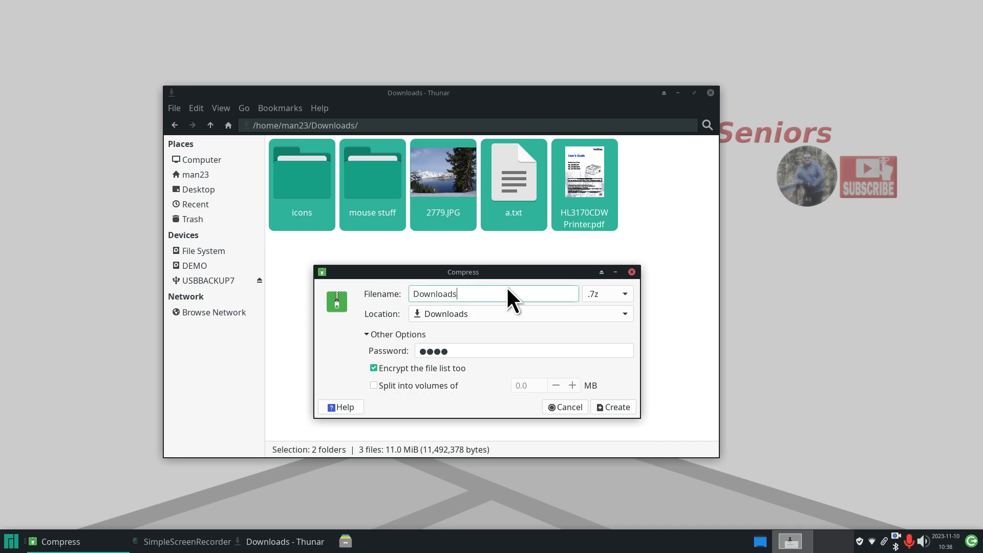
type("4")
left_click(618, 407)
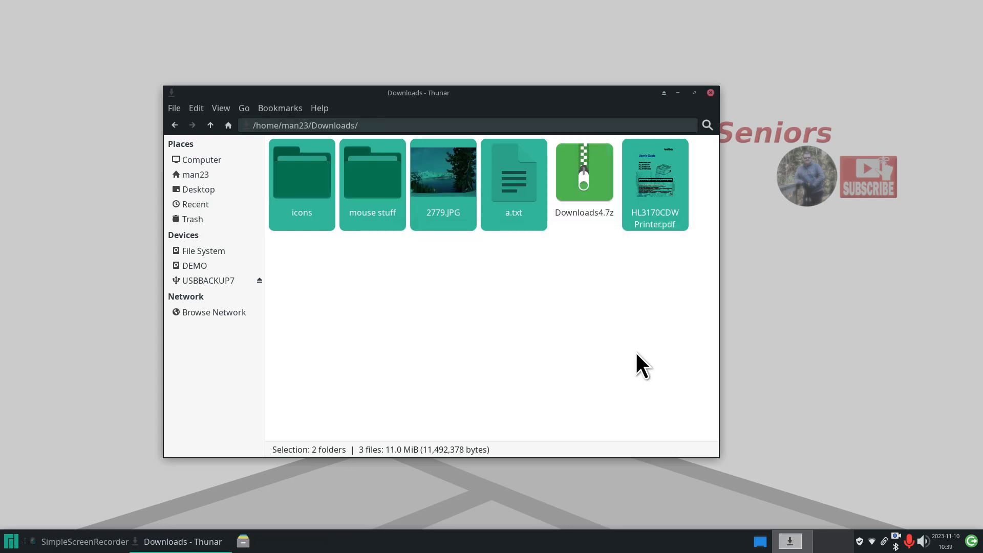
- Cut Downloads4.7z from Downloads and paste it onto the USBBACKUP7 drive
left_click(584, 173)
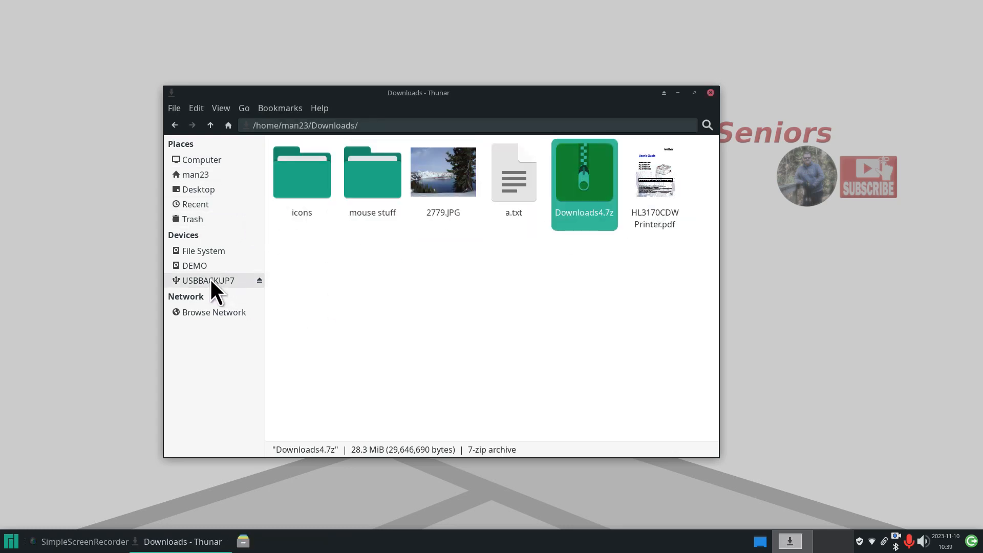
mouse_move(199, 265)
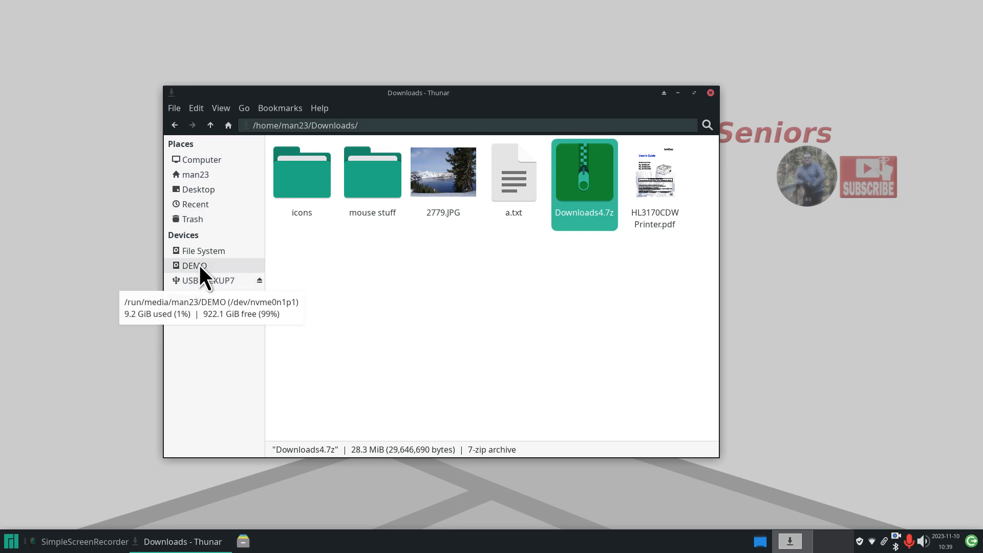
right_click(582, 162)
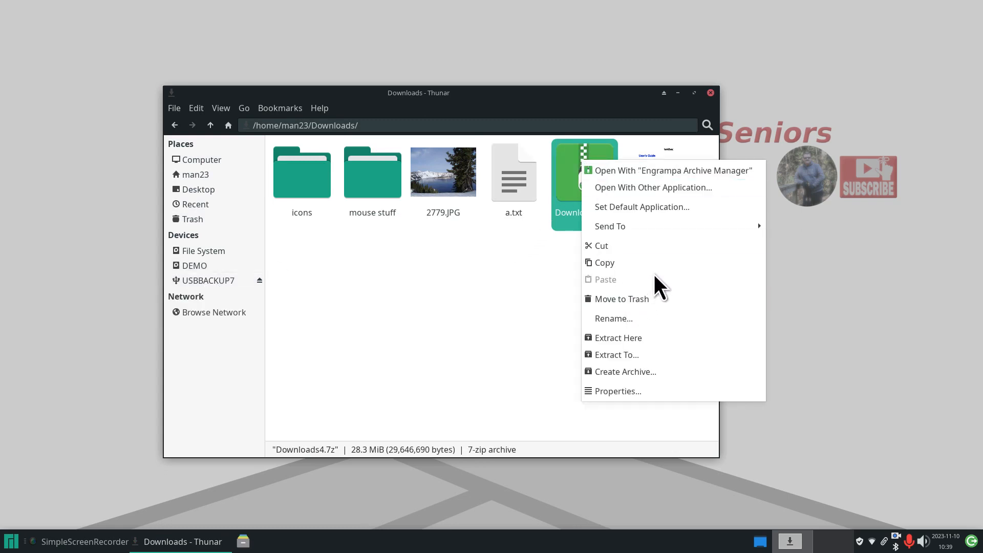
left_click(635, 246)
left_click(207, 281)
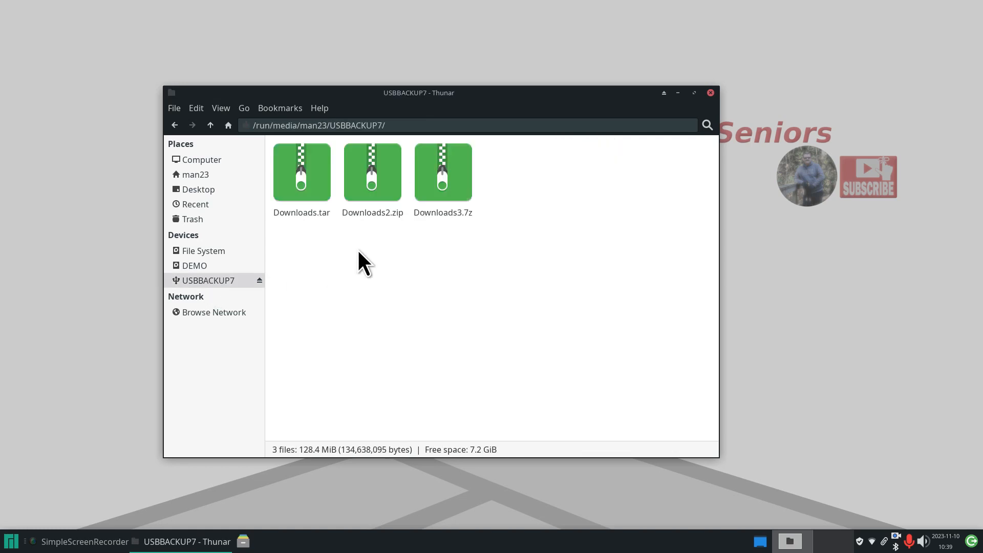
right_click(374, 254)
left_click(418, 295)
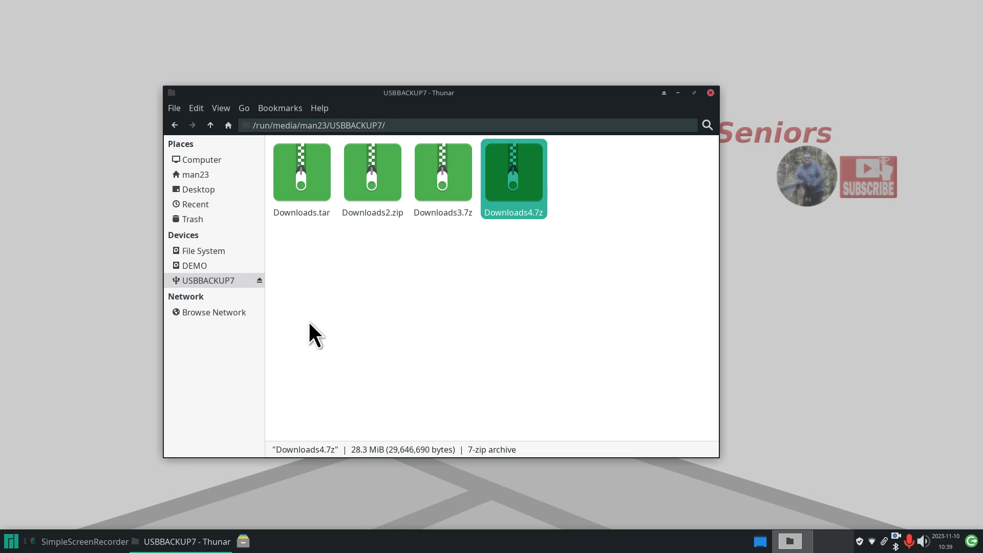
double_click(297, 172)
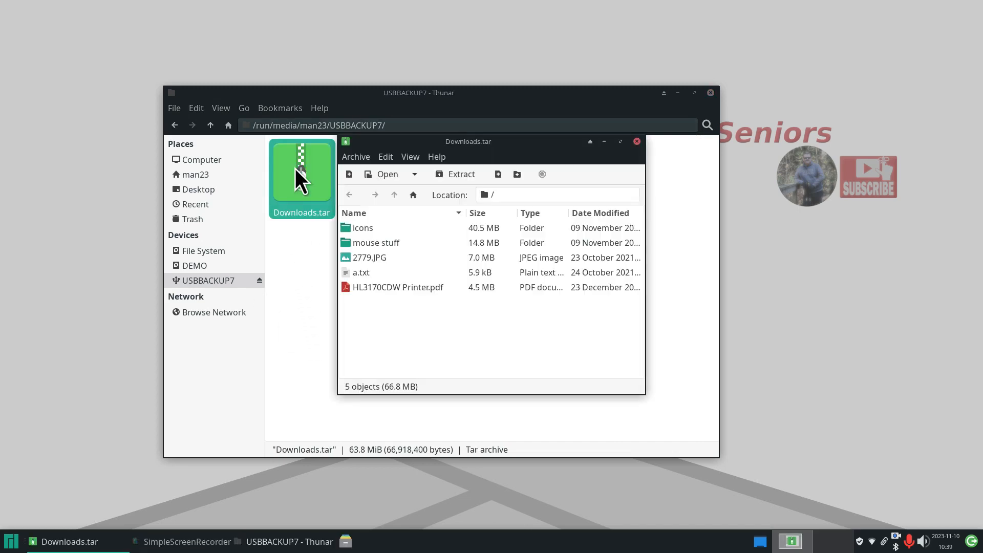
left_click(637, 141)
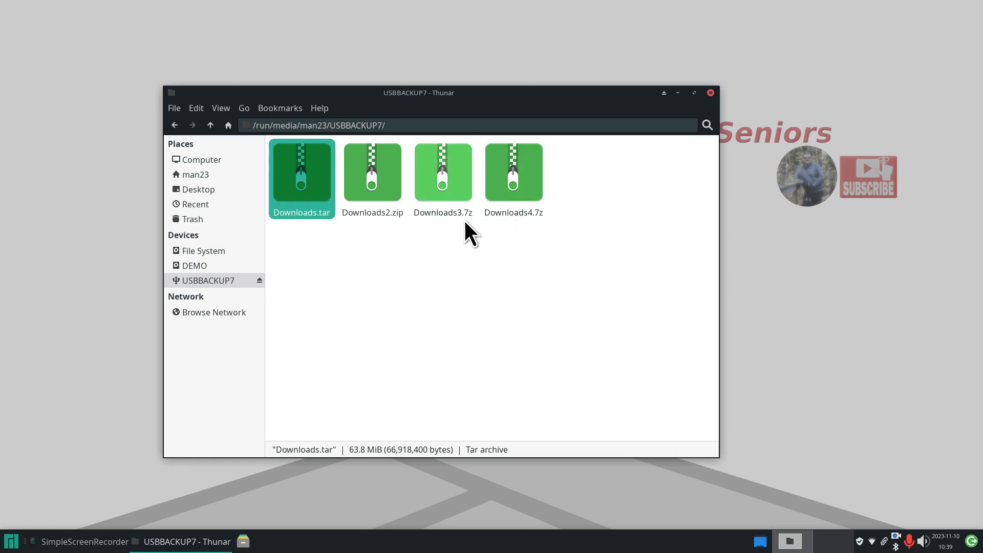
double_click(447, 174)
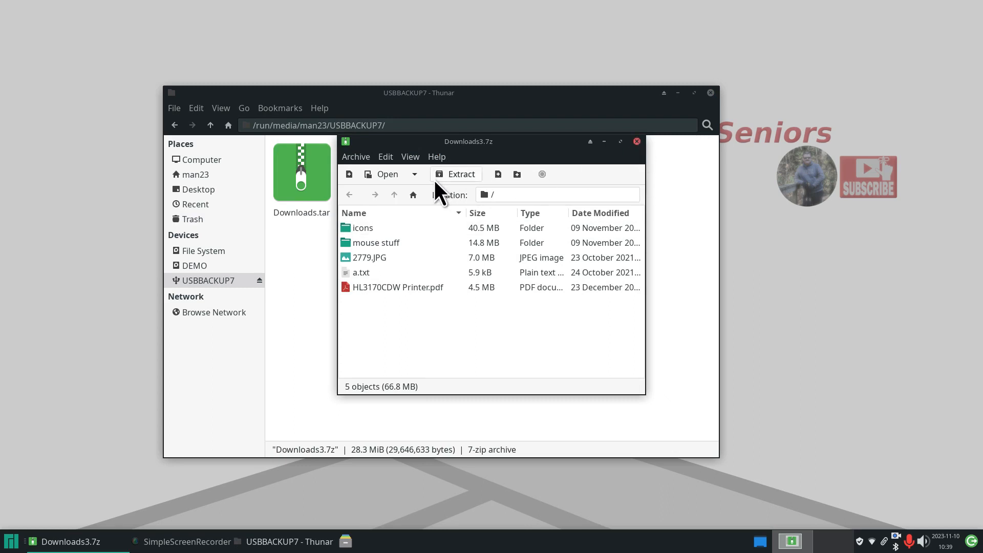
left_click(637, 141)
double_click(526, 176)
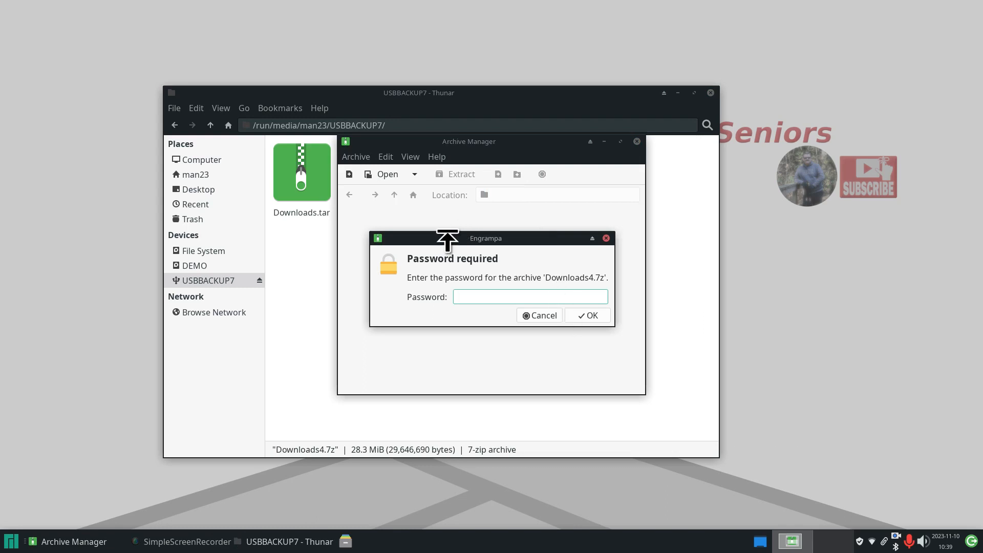
left_click_drag(448, 239, 776, 224)
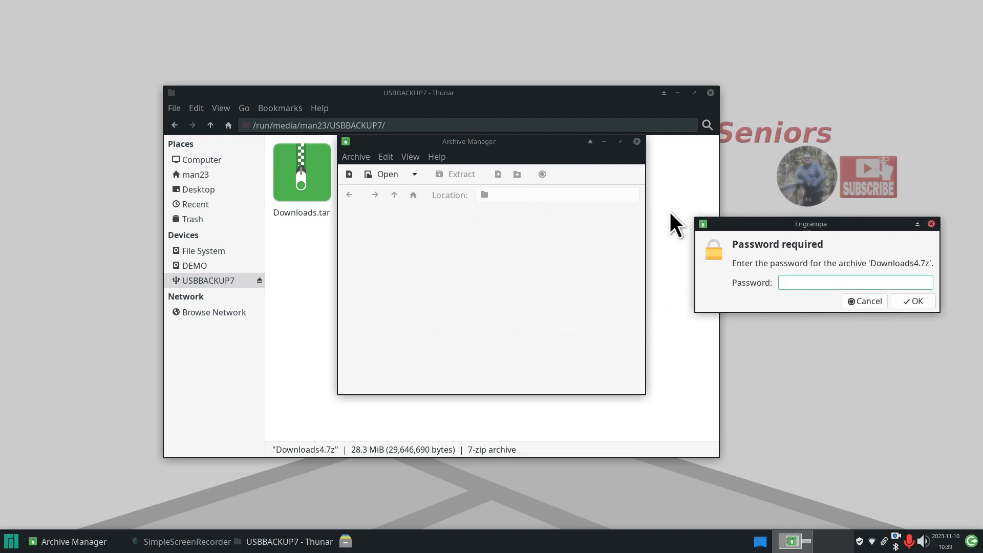
left_click_drag(514, 145, 488, 242)
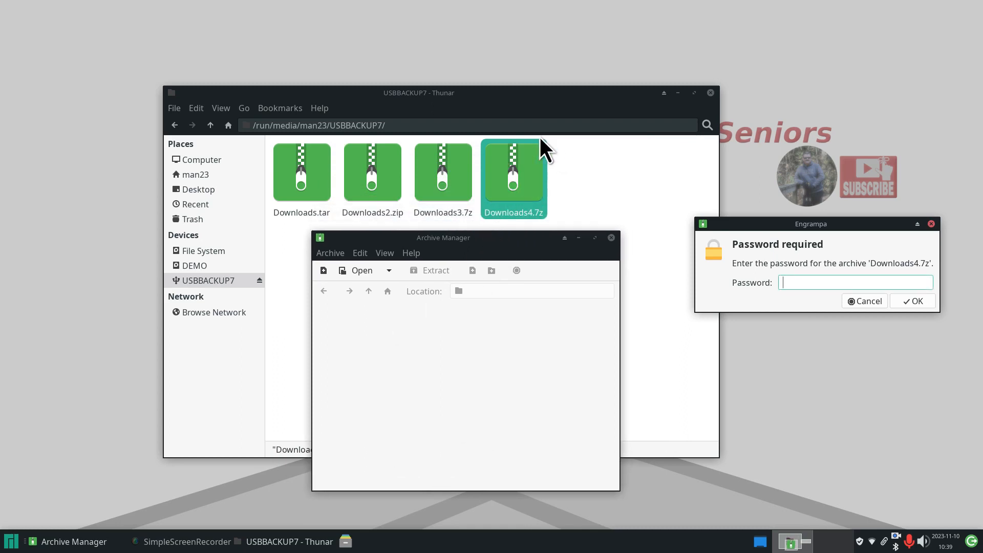
left_click_drag(813, 226, 459, 341)
left_click(451, 395)
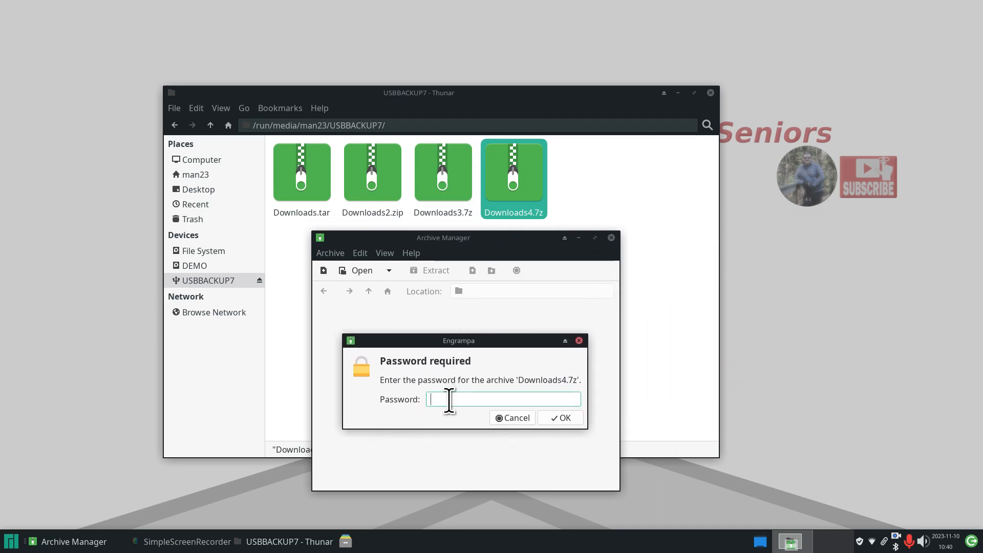
type("*****")
left_click(561, 416)
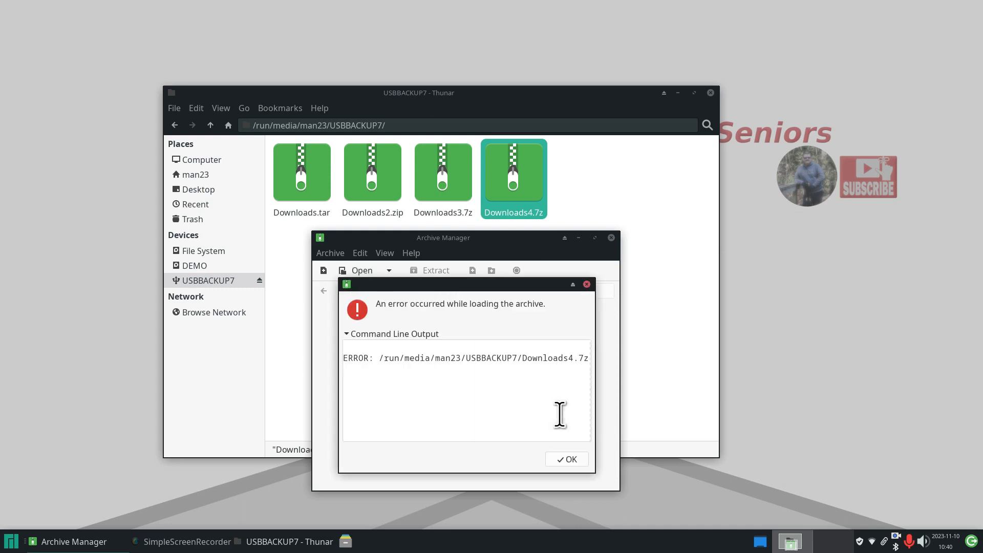
left_click(567, 459)
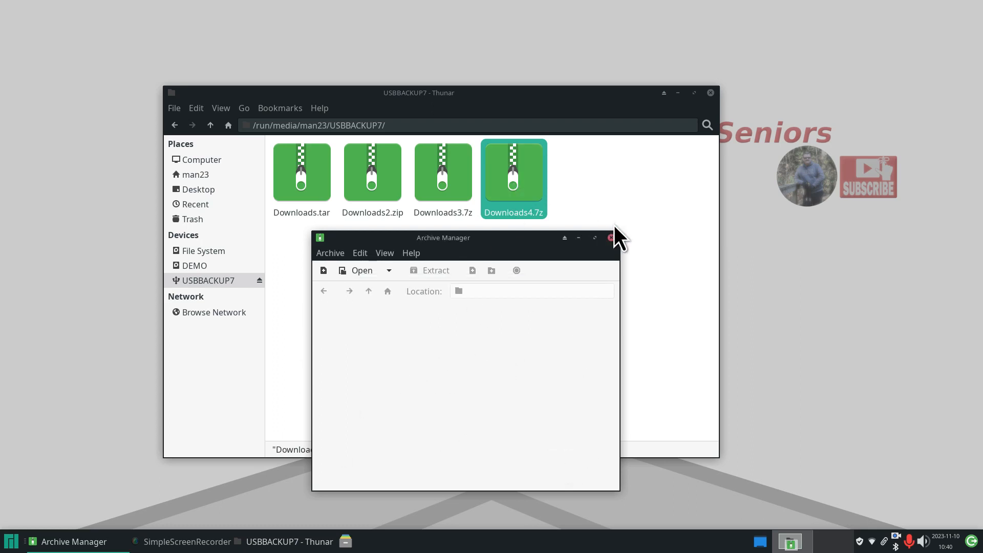
left_click(611, 239)
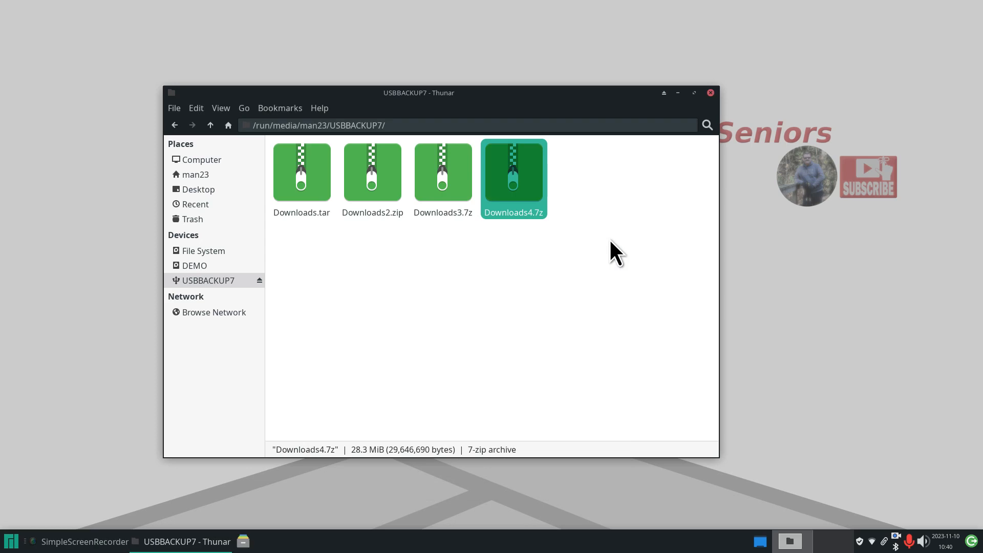
double_click(527, 183)
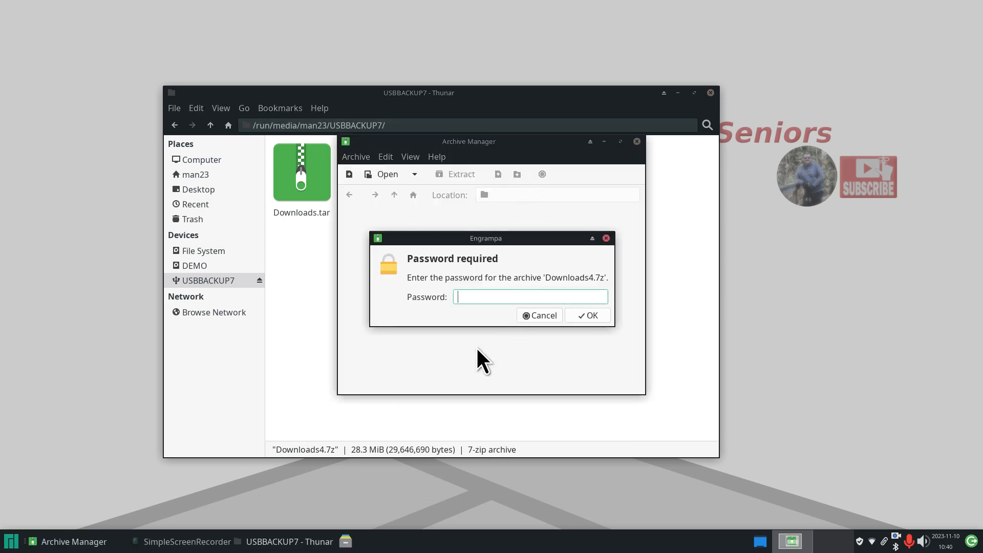
type("1234")
left_click(588, 315)
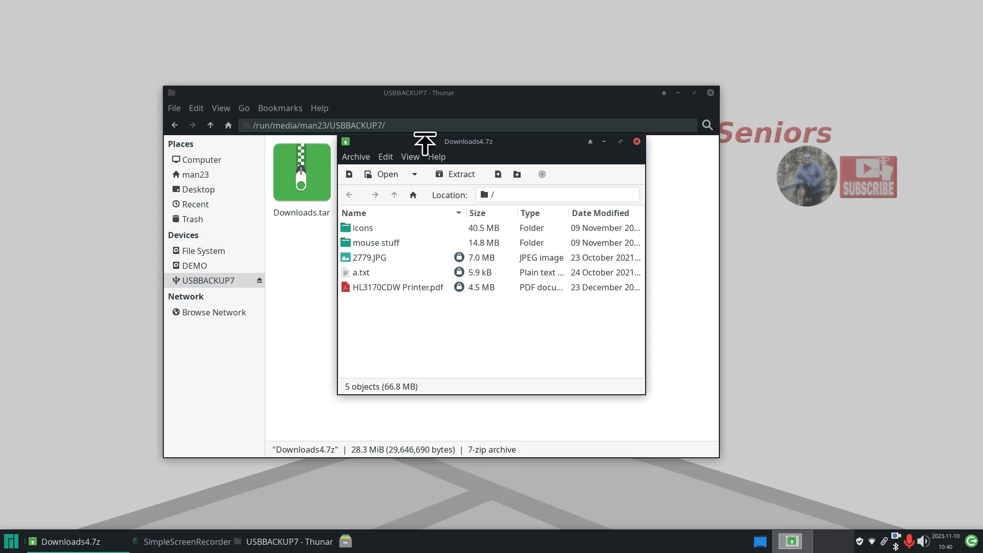
left_click_drag(424, 143, 532, 173)
left_click_drag(454, 303, 357, 327)
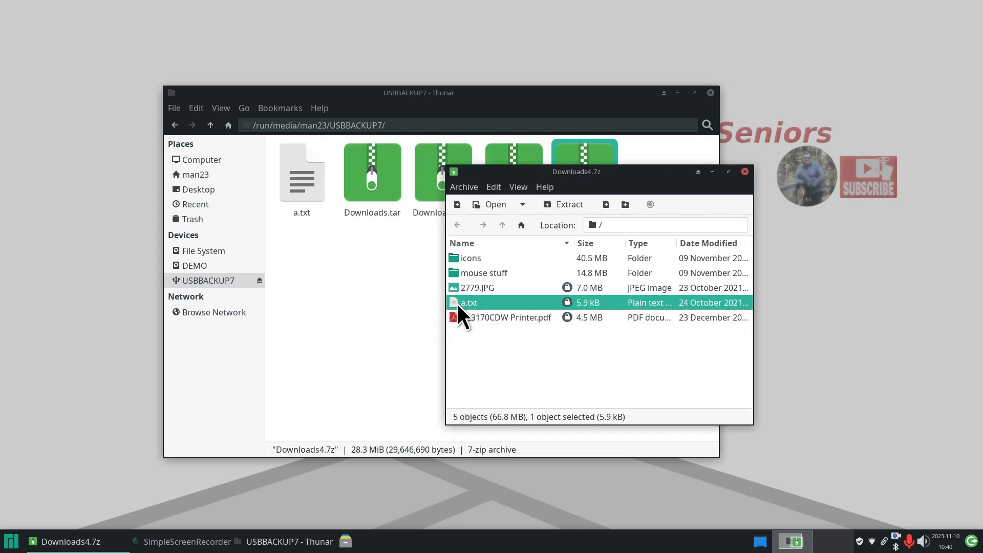
left_click_drag(450, 303, 107, 247)
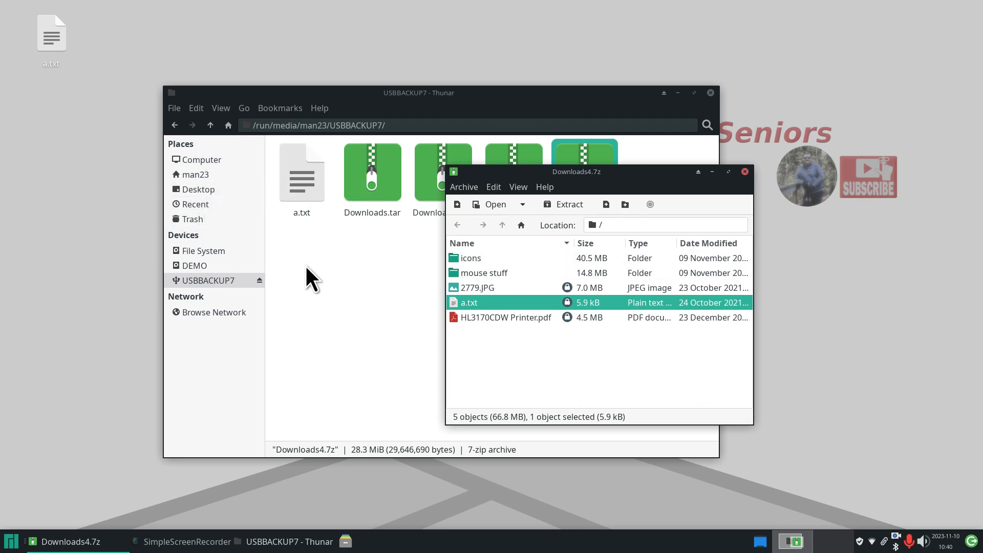
left_click_drag(299, 272, 307, 167)
key("Delete")
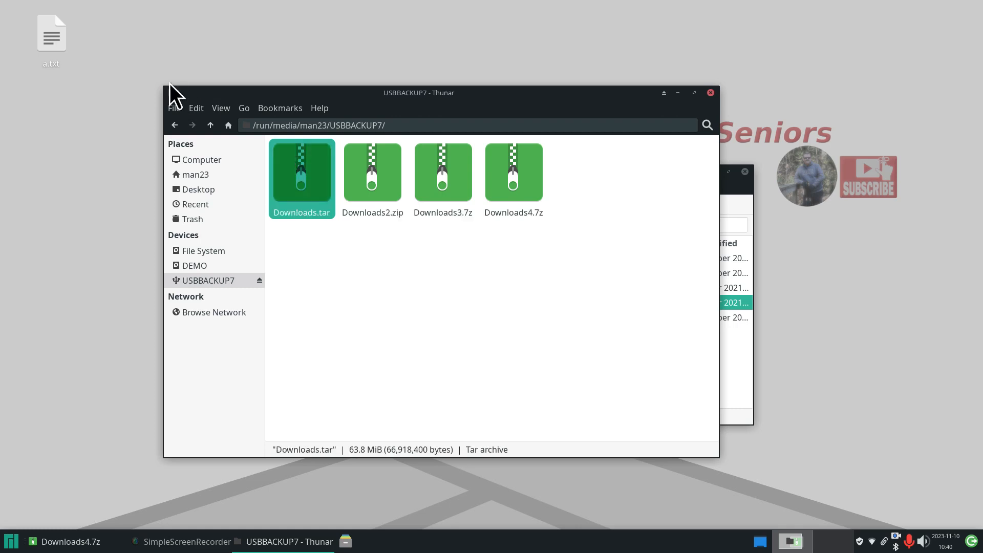
left_click(732, 183)
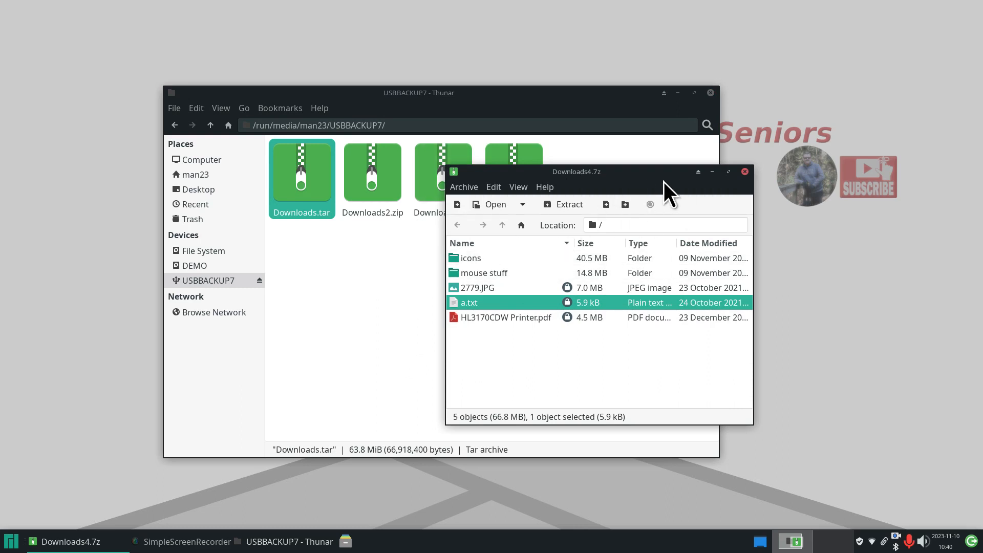
left_click_drag(647, 176, 499, 247)
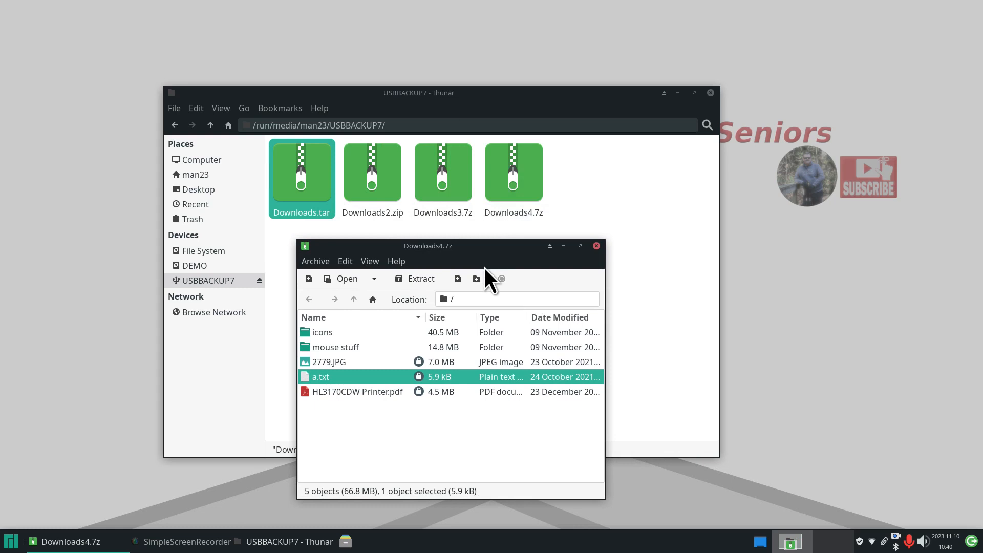
left_click_drag(503, 251, 519, 259)
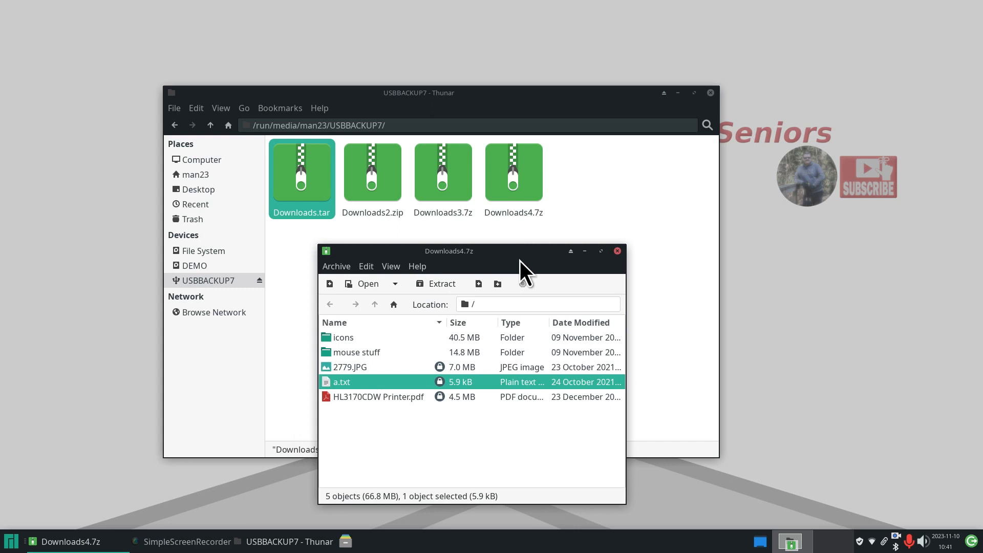
left_click(618, 251)
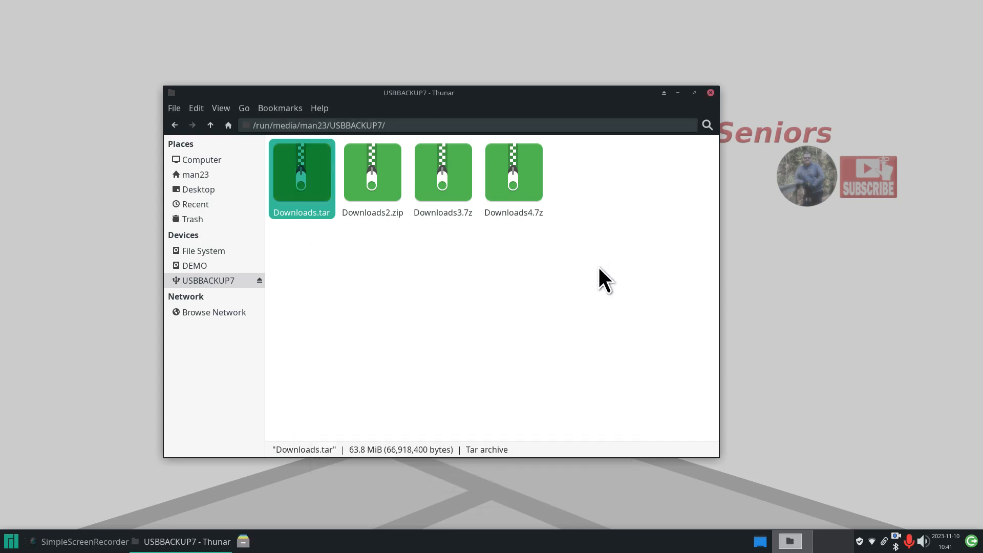
left_click(550, 292)
double_click(506, 183)
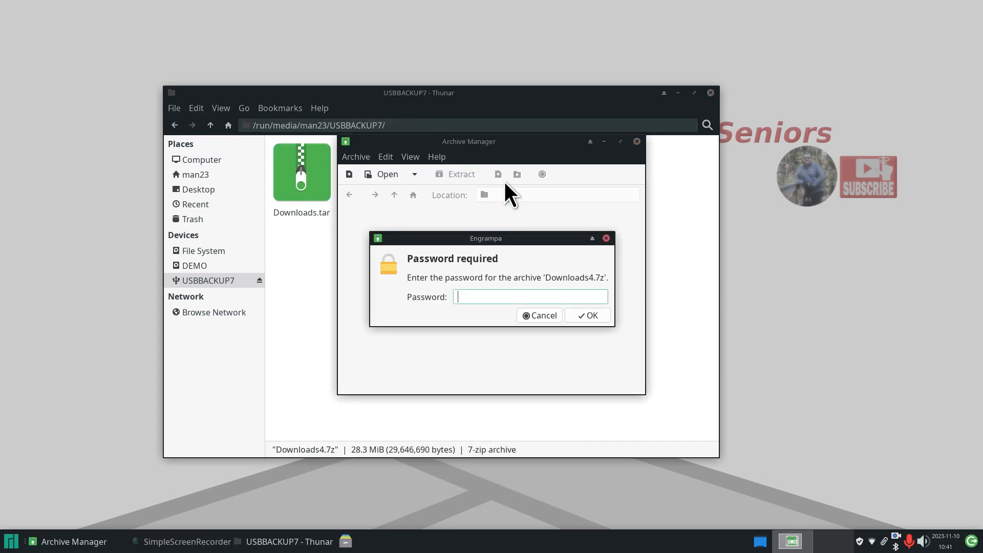
left_click(541, 316)
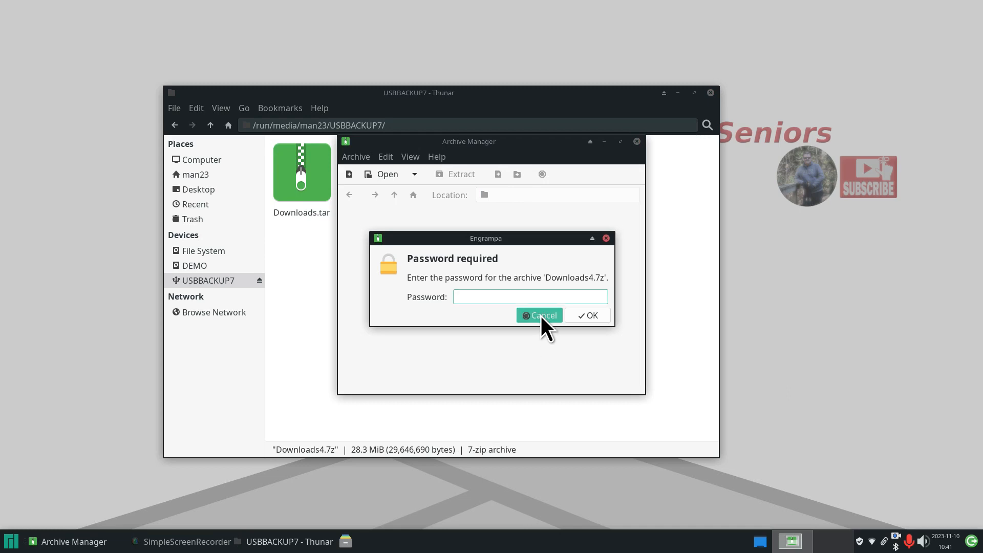
left_click(637, 141)
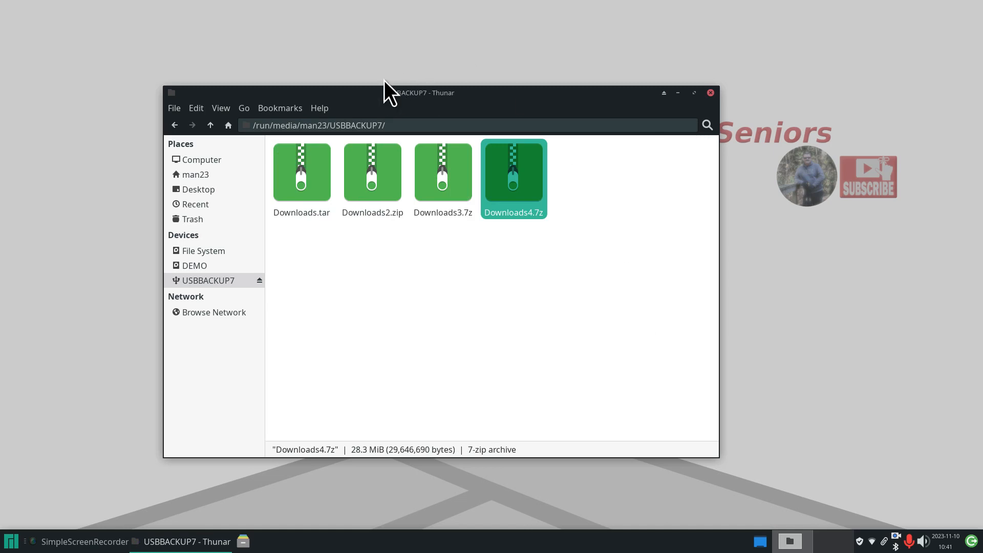
left_click(323, 108)
left_click(334, 145)
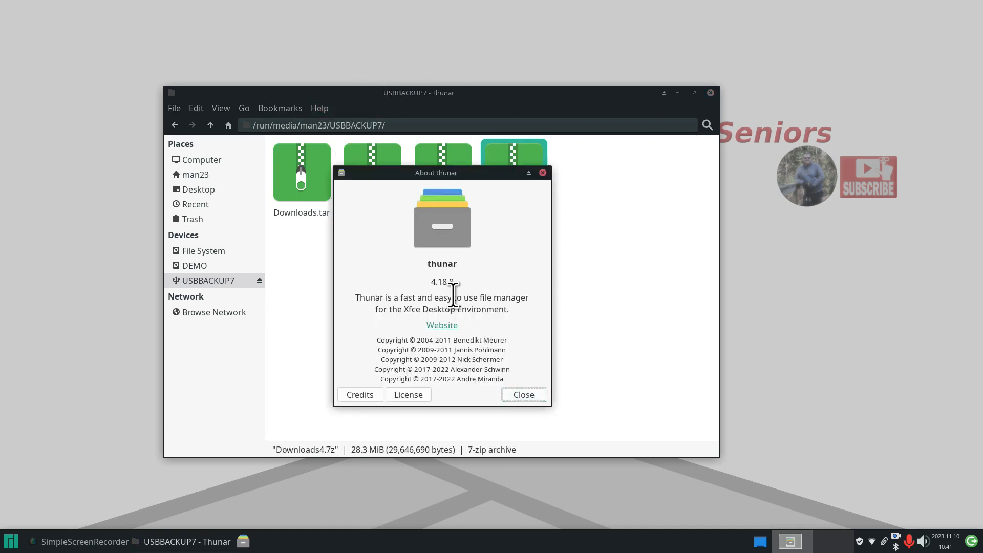
left_click(527, 397)
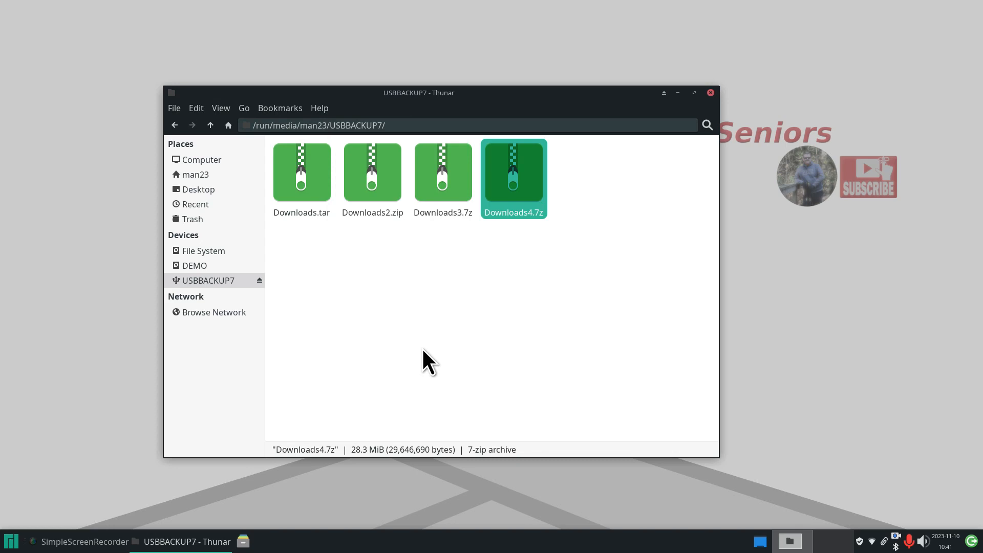
- Select all five items in the home Downloads folder and start a .zip archive of them
left_click(212, 176)
double_click(516, 183)
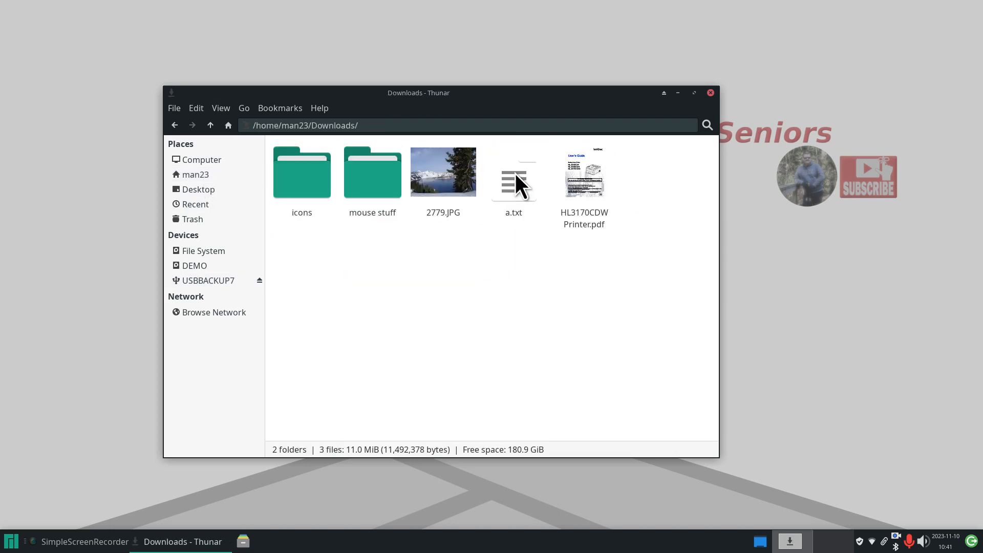
left_click_drag(667, 163, 299, 217)
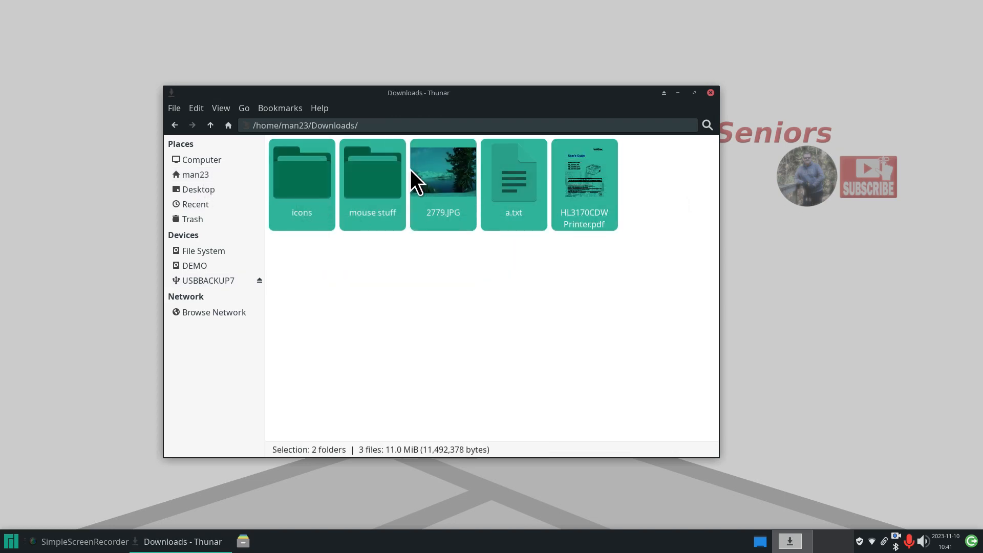
right_click(368, 169)
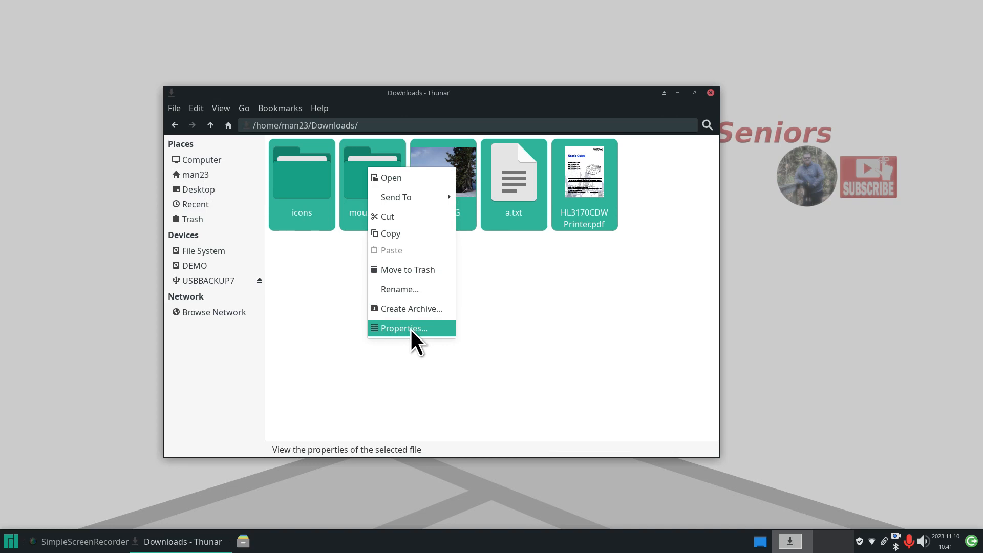
left_click(419, 308)
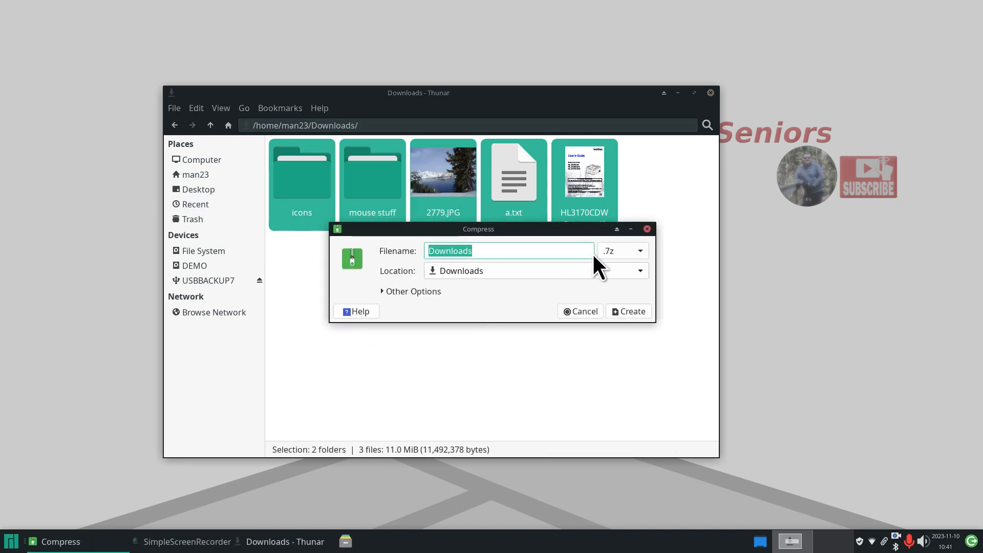
left_click(631, 248)
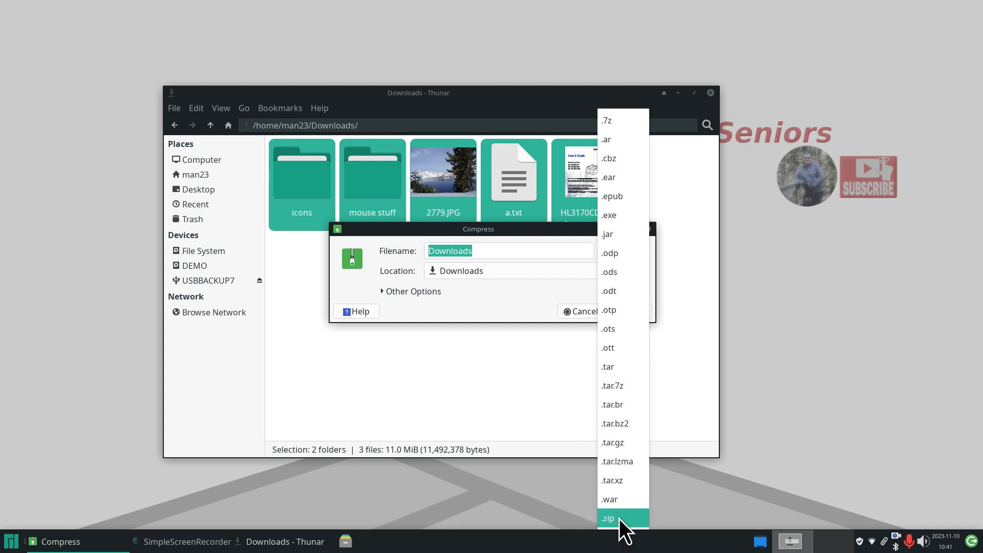
left_click(620, 519)
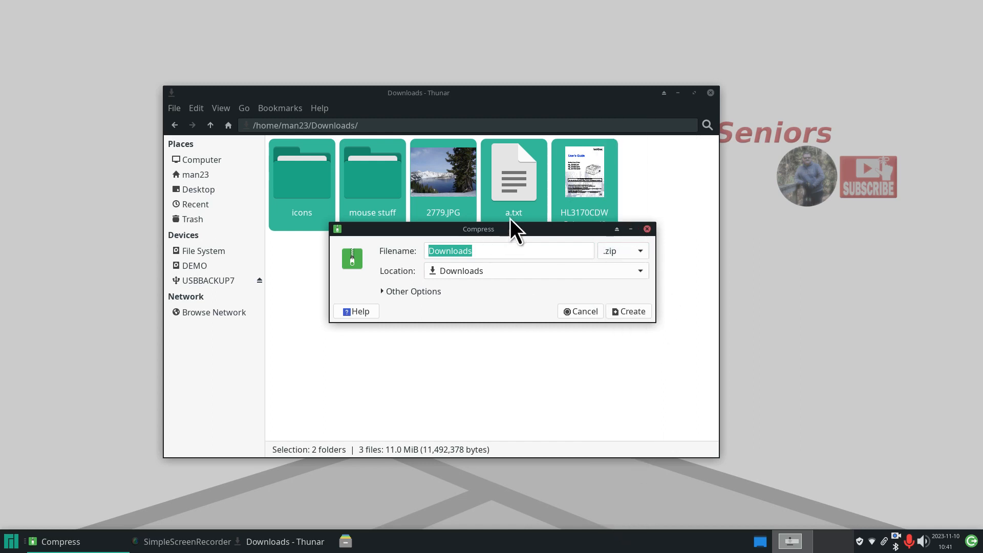
- Name the archive Downloads5, give it a password, keep it unsplit, and create it
left_click(492, 251)
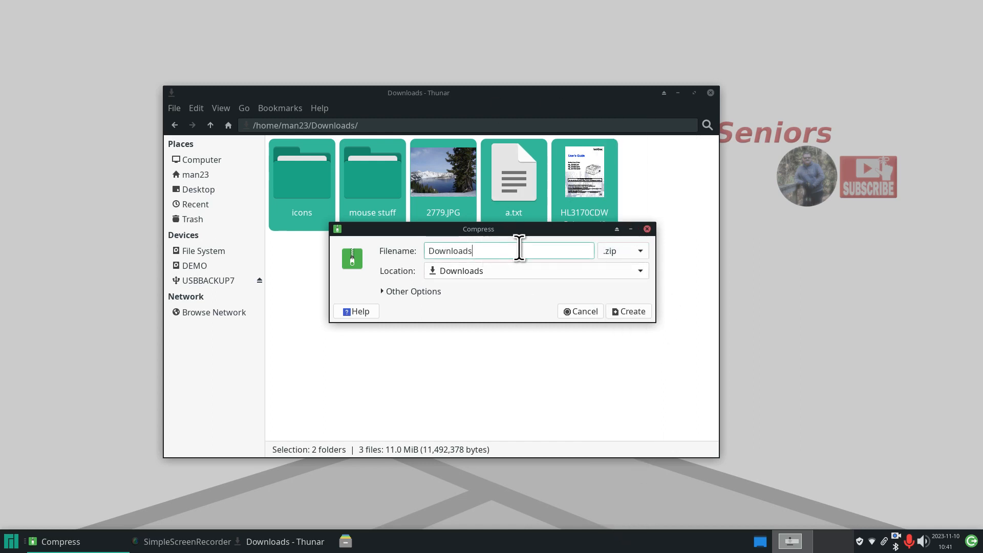
type("5")
left_click(381, 291)
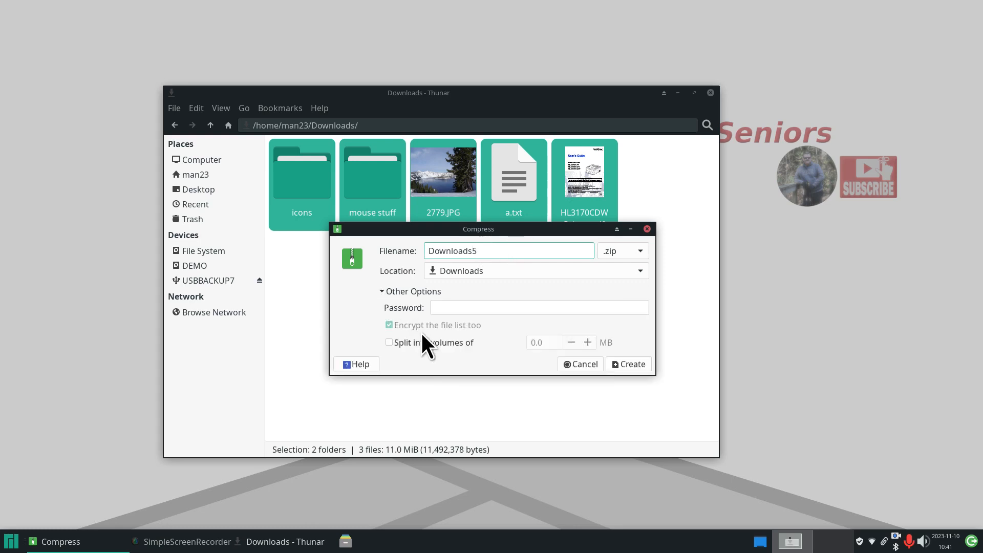
left_click(439, 310)
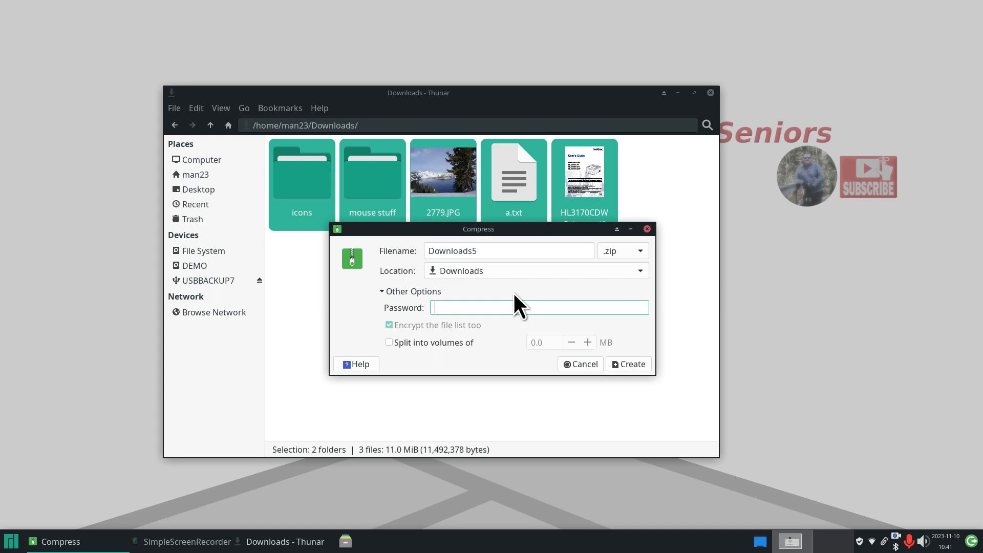
type("1234")
left_click(389, 343)
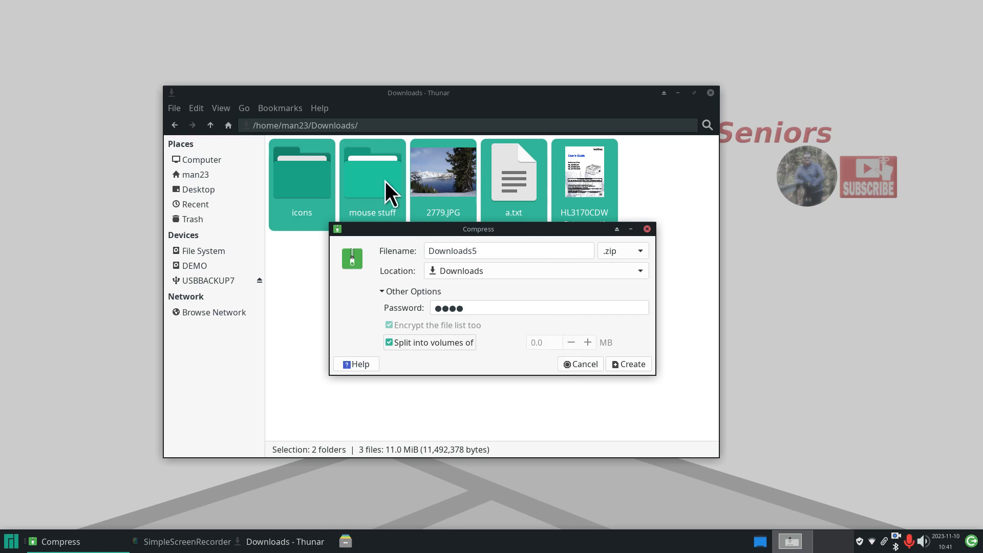
left_click_drag(385, 229, 336, 251)
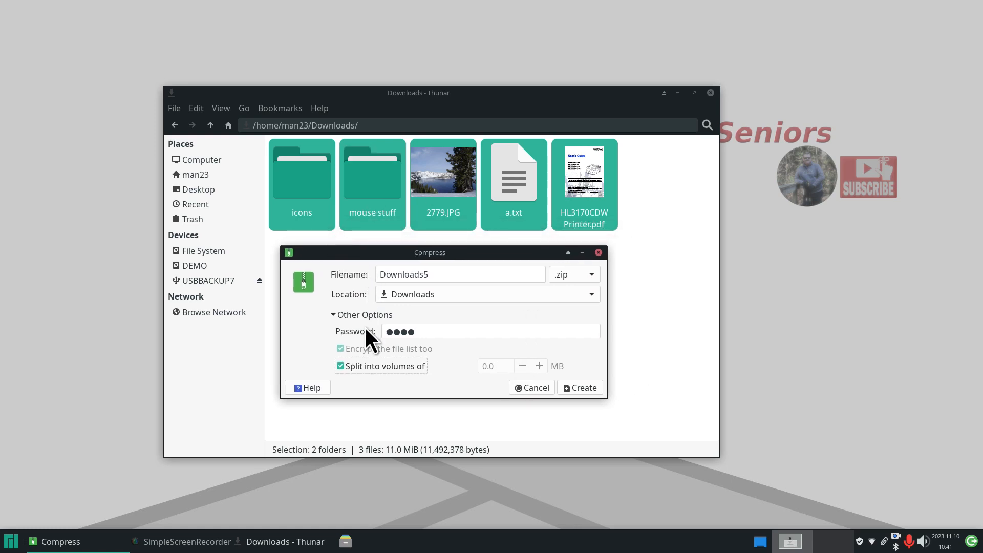
left_click(341, 366)
left_click(340, 366)
left_click(580, 388)
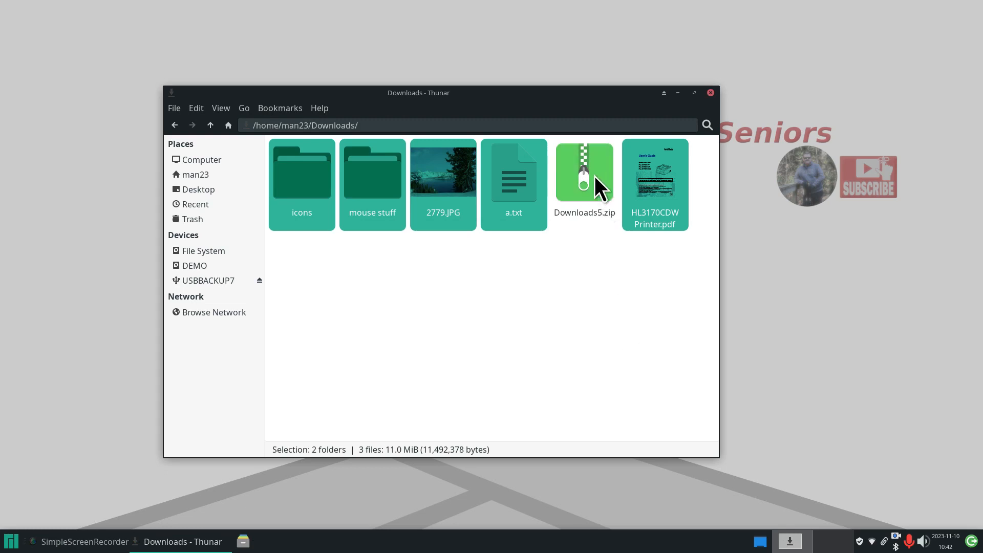
- Copy Downloads5.zip onto the USBBACKUP7 drive
right_click(584, 169)
left_click(618, 270)
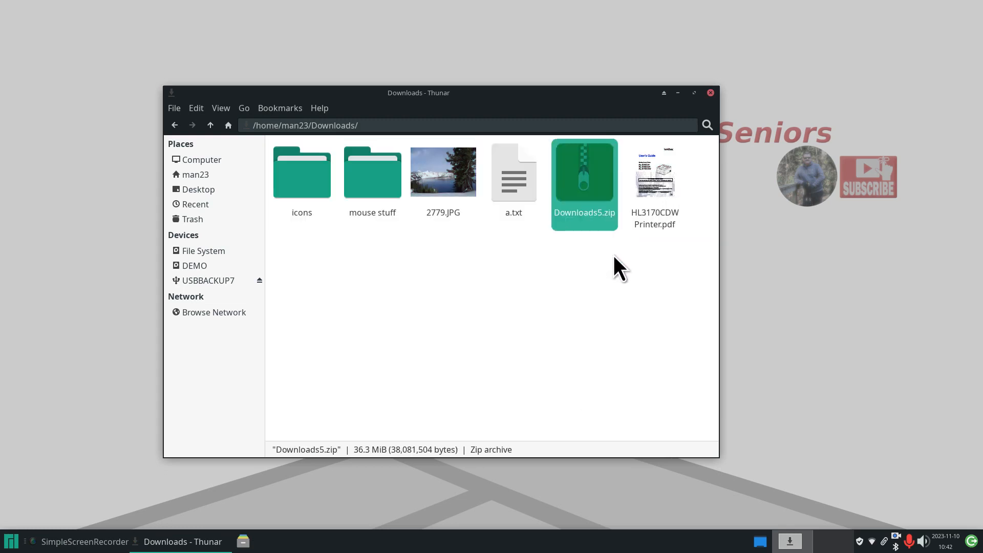
left_click(220, 278)
right_click(330, 262)
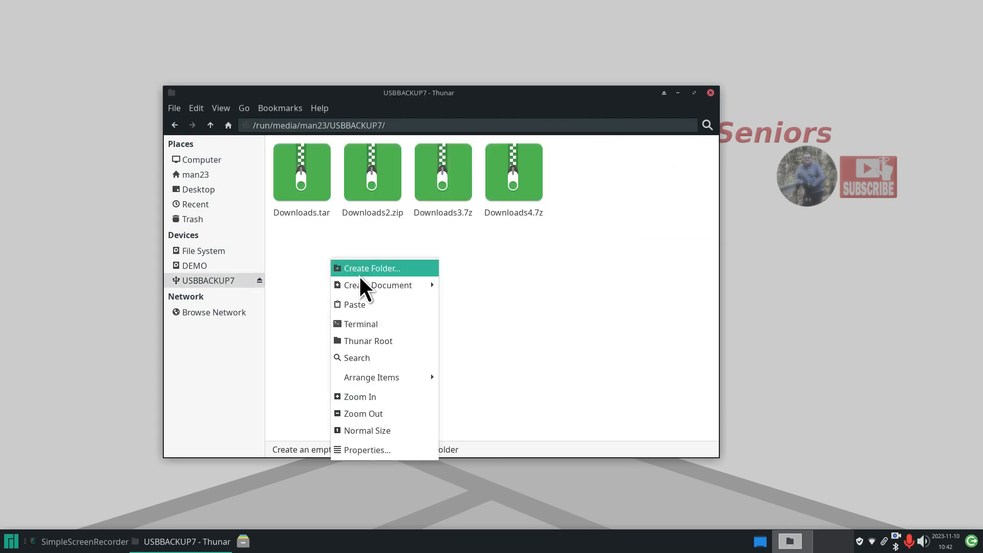
left_click(386, 306)
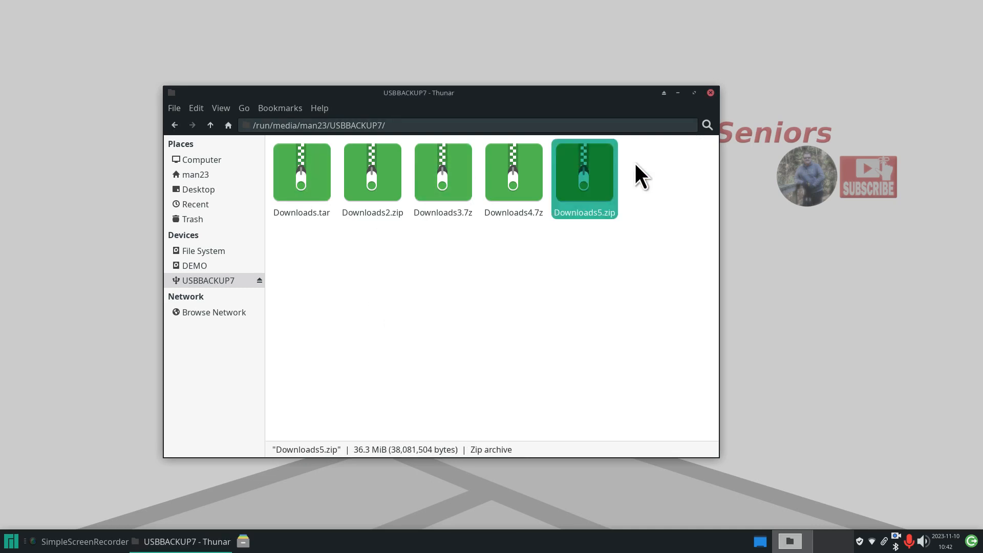
- Compare Properties sizes: Downloads5.zip 38,081,504 bytes versus Downloads2.zip 38,073,062 bytes
right_click(589, 169)
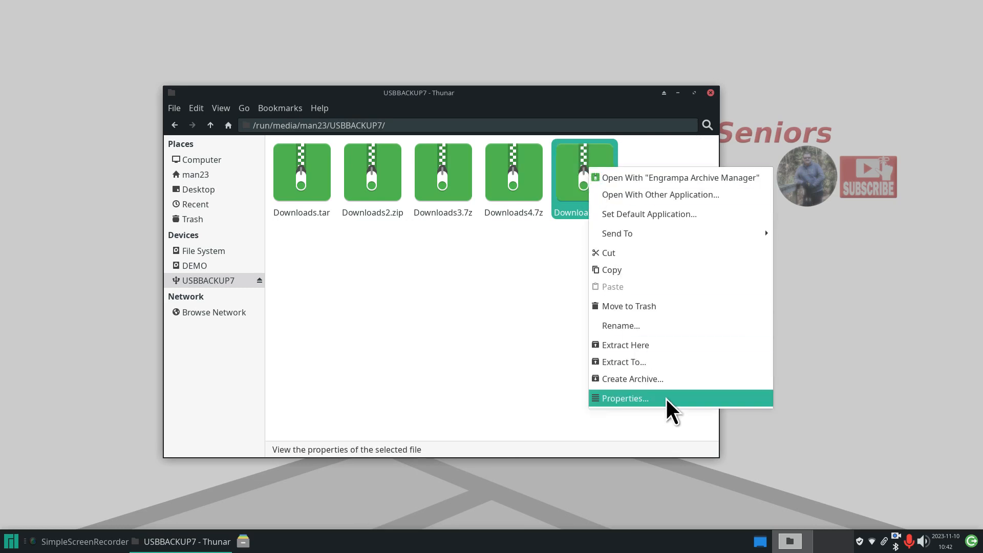
left_click(665, 398)
left_click_drag(453, 162, 747, 172)
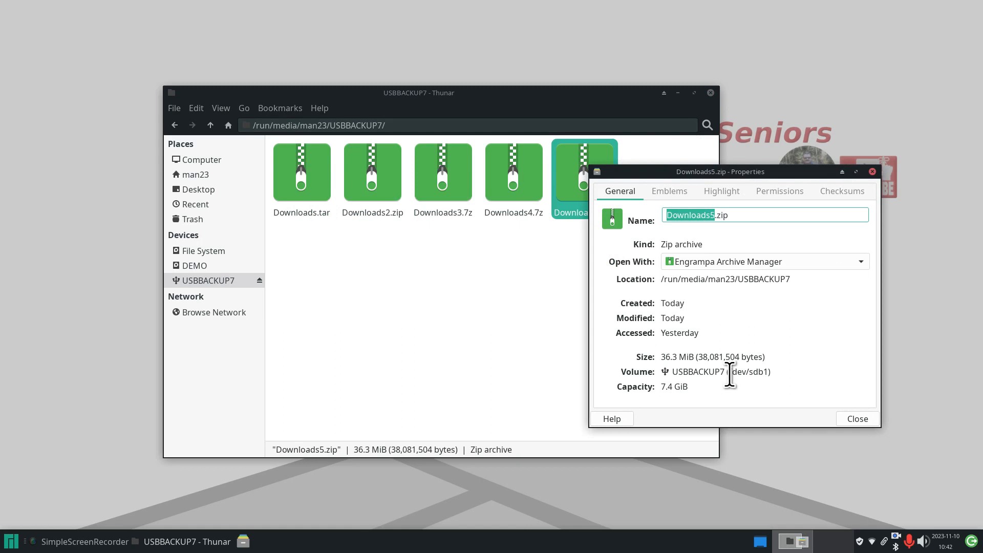
right_click(365, 182)
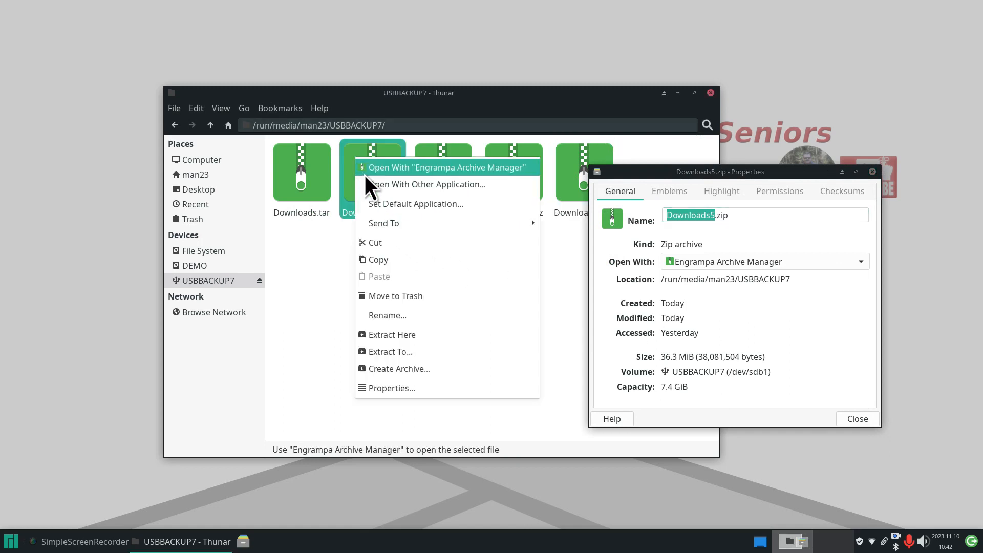
left_click(416, 388)
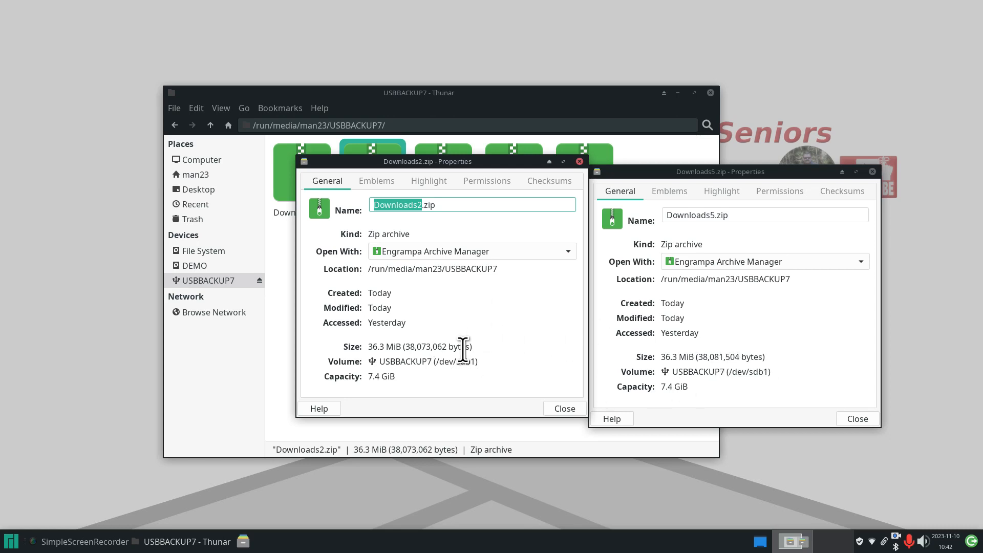
left_click_drag(714, 359, 724, 358)
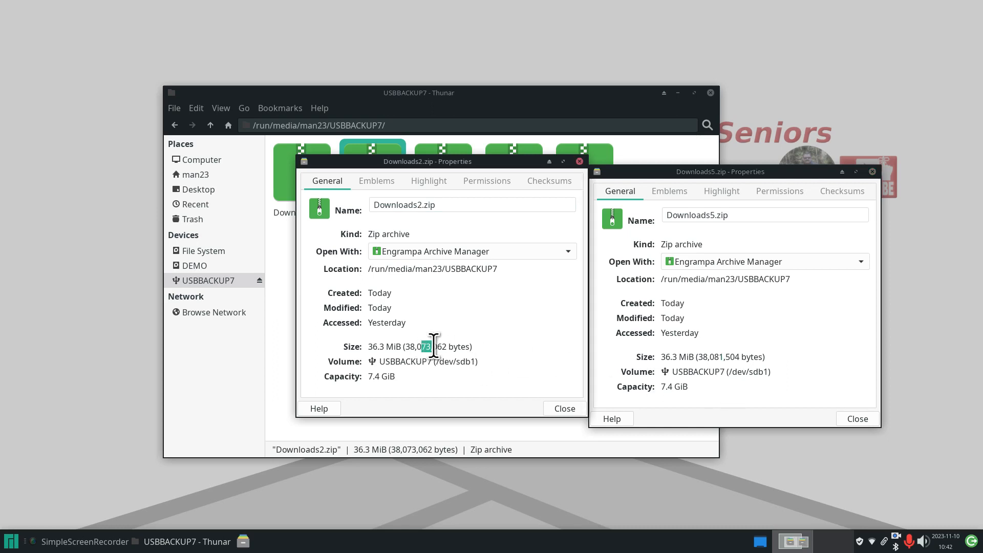
left_click(580, 162)
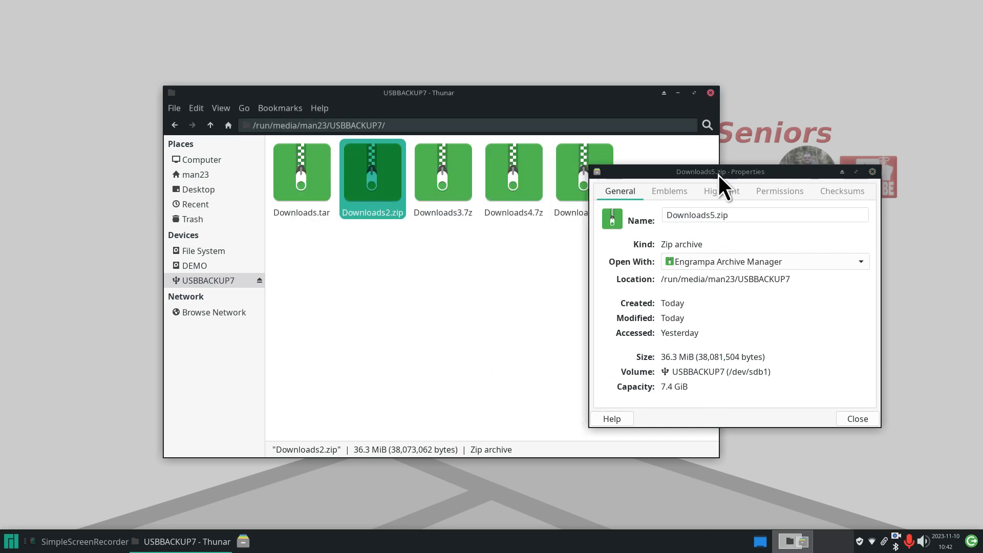
left_click(872, 172)
- Extract a.txt from Downloads2.zip to the desktop, read it, delete it, and close the archive
double_click(362, 169)
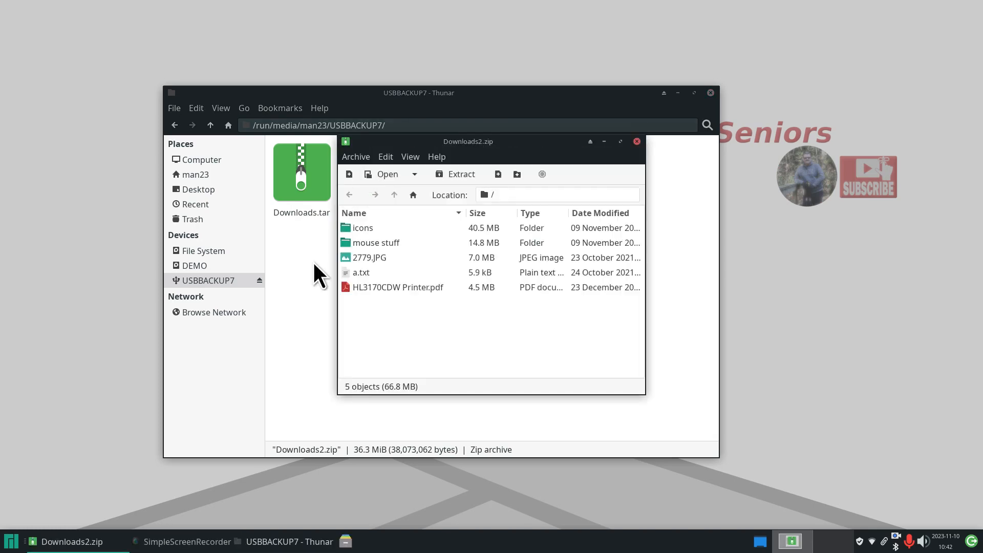
left_click_drag(349, 273, 76, 52)
double_click(51, 32)
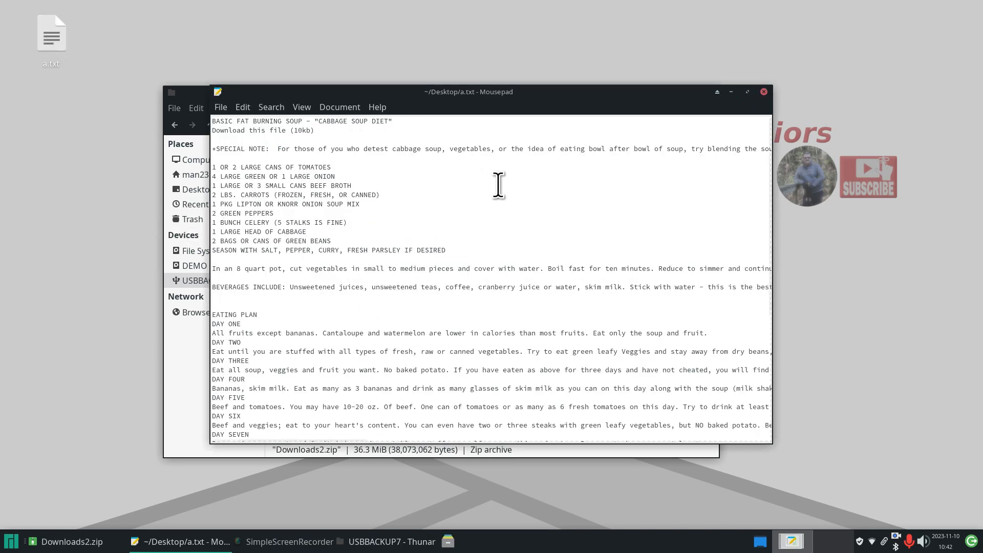
left_click(763, 92)
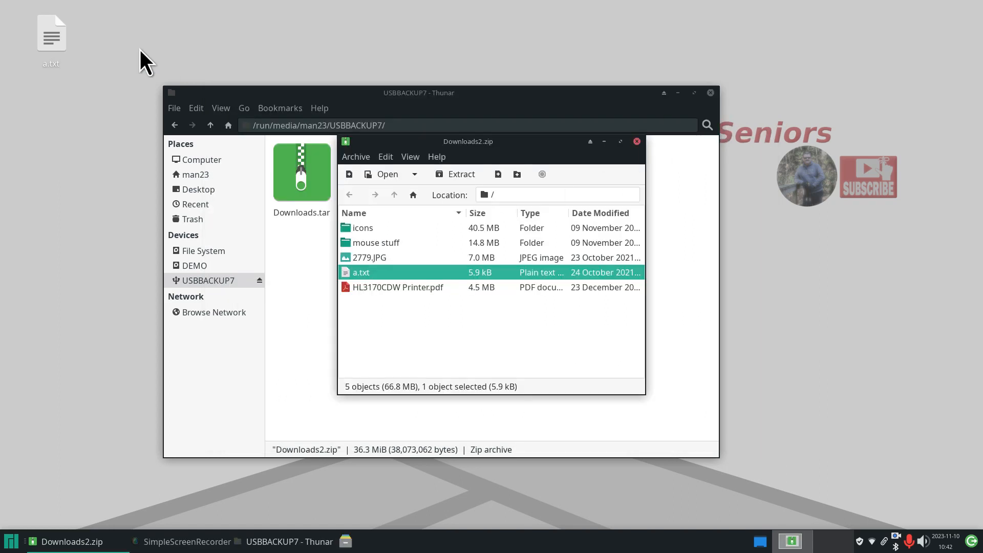
key("Delete")
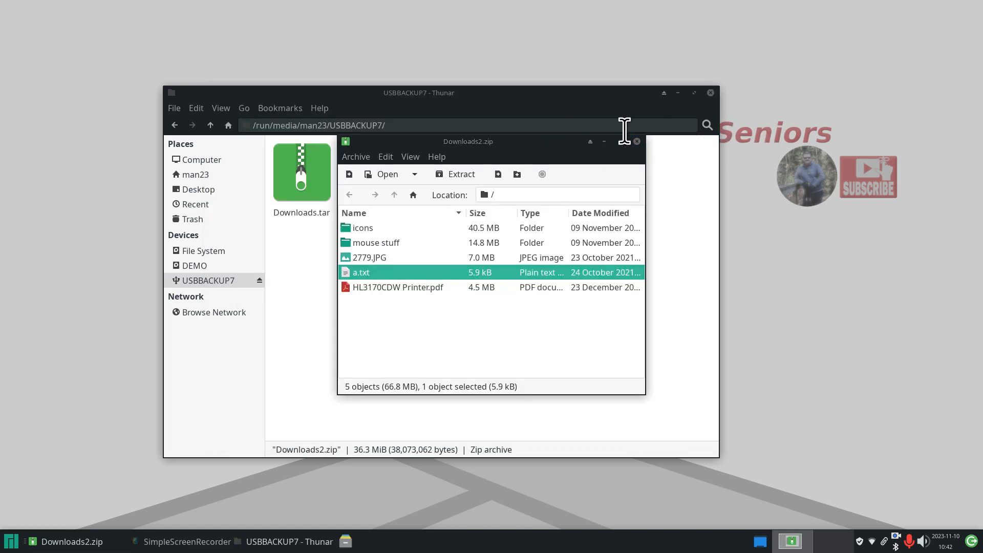
left_click(636, 142)
- Extract a.txt and HL3170CDW Printer.pdf from Downloads5.zip to the desktop using a wrong password
double_click(563, 176)
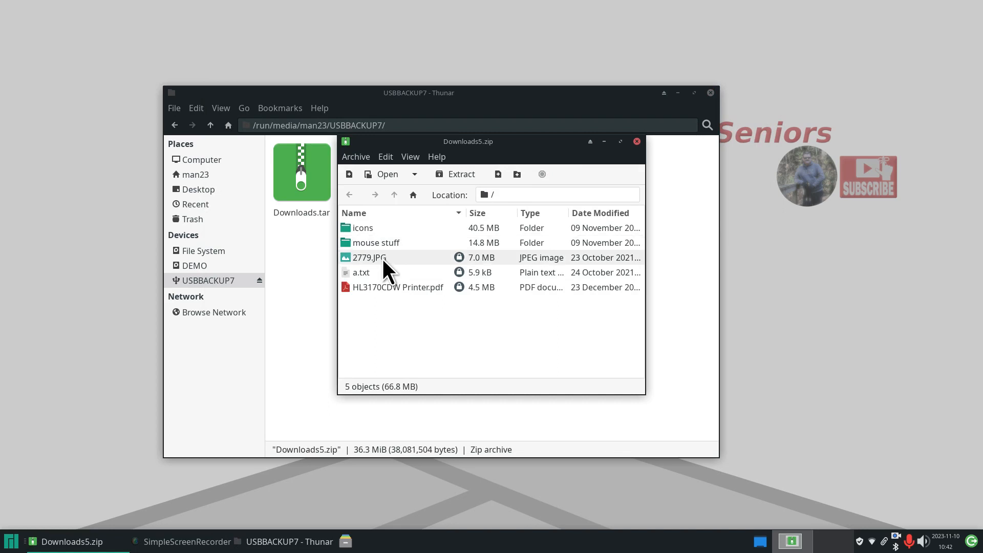
left_click_drag(347, 272, 51, 263)
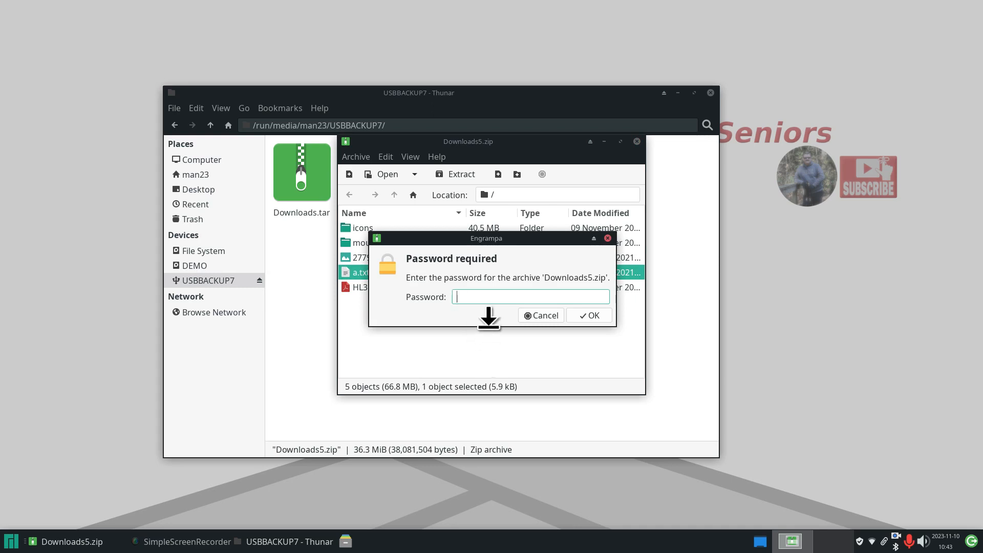
type("*****")
left_click(594, 316)
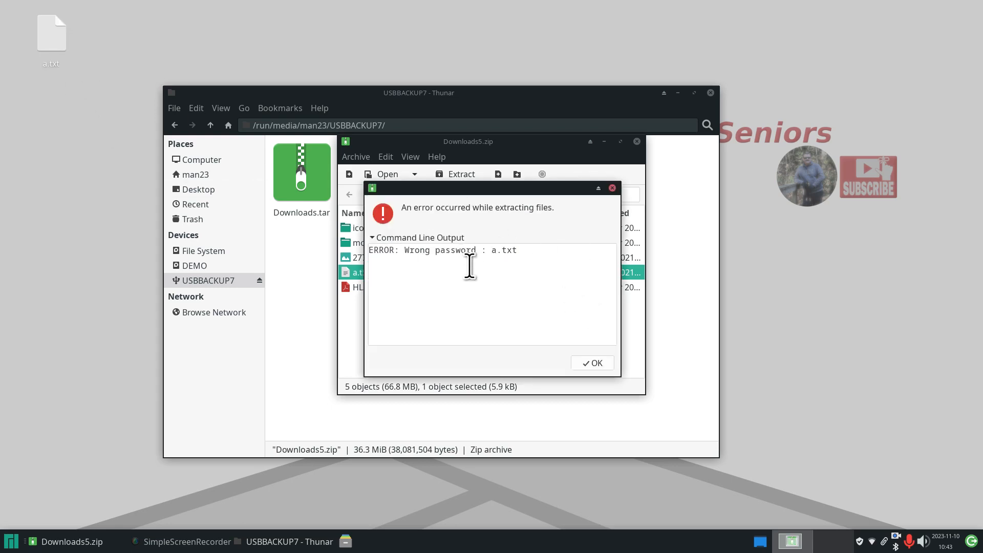
left_click(583, 364)
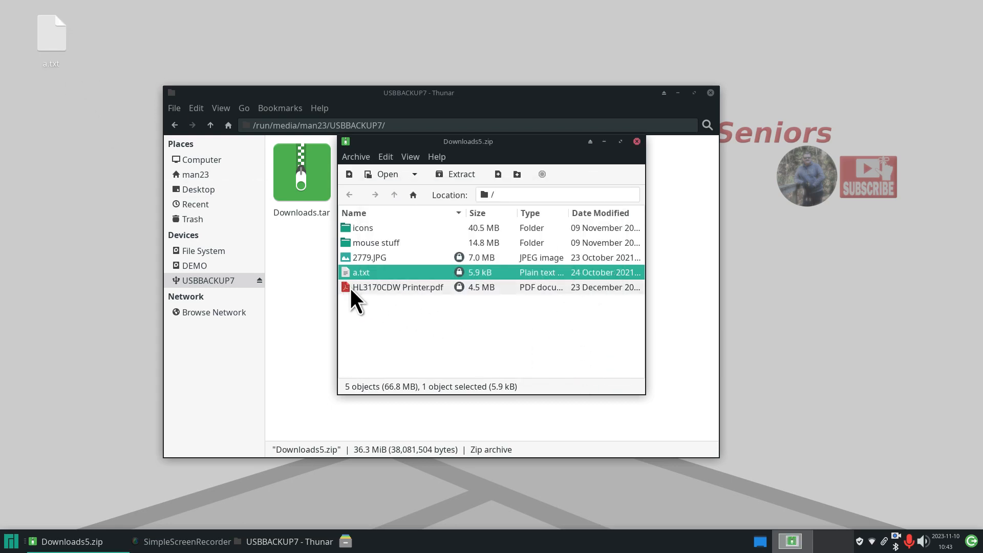
left_click_drag(349, 287, 77, 205)
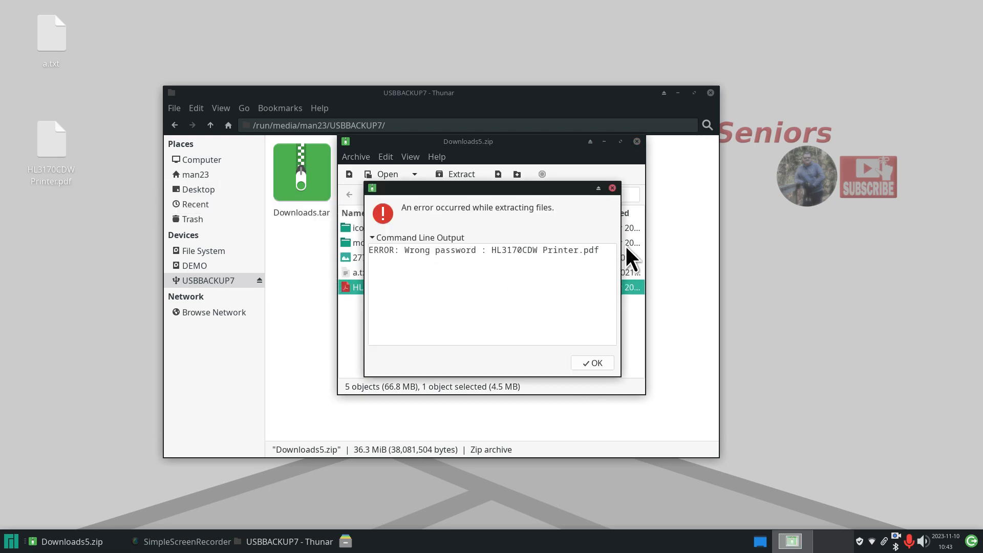
left_click(590, 364)
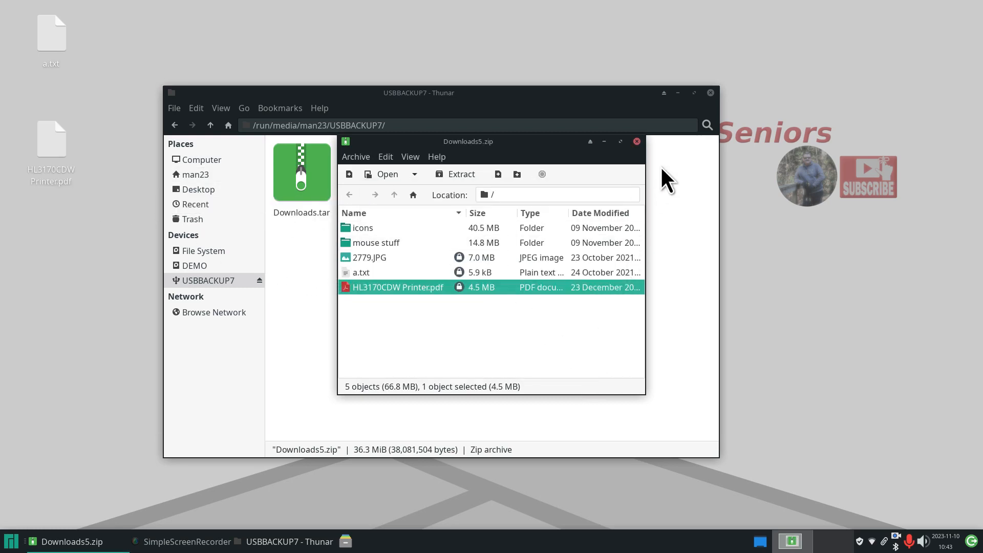
- Confirm both extracted files are empty in Mousepad, then delete them from the desktop
mouse_move(54, 48)
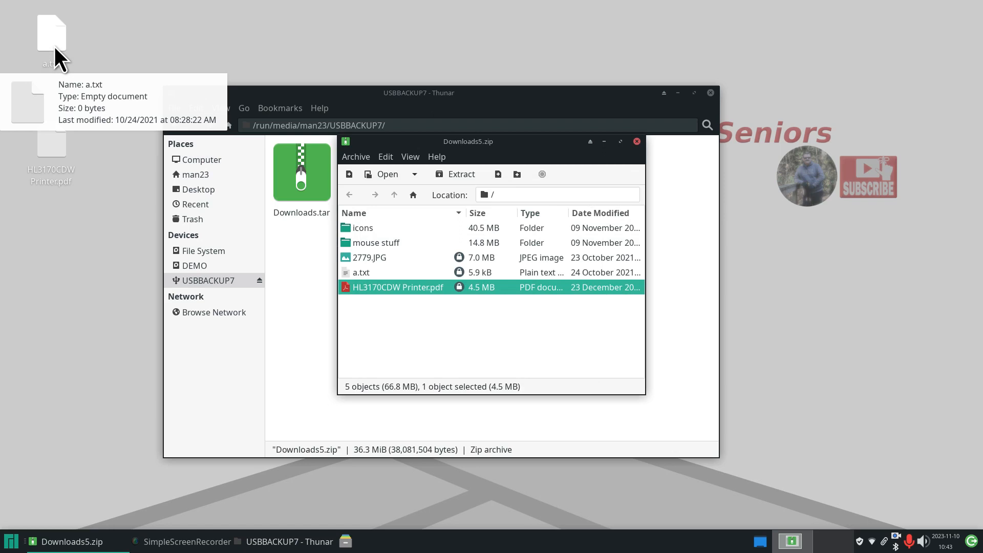
mouse_move(52, 142)
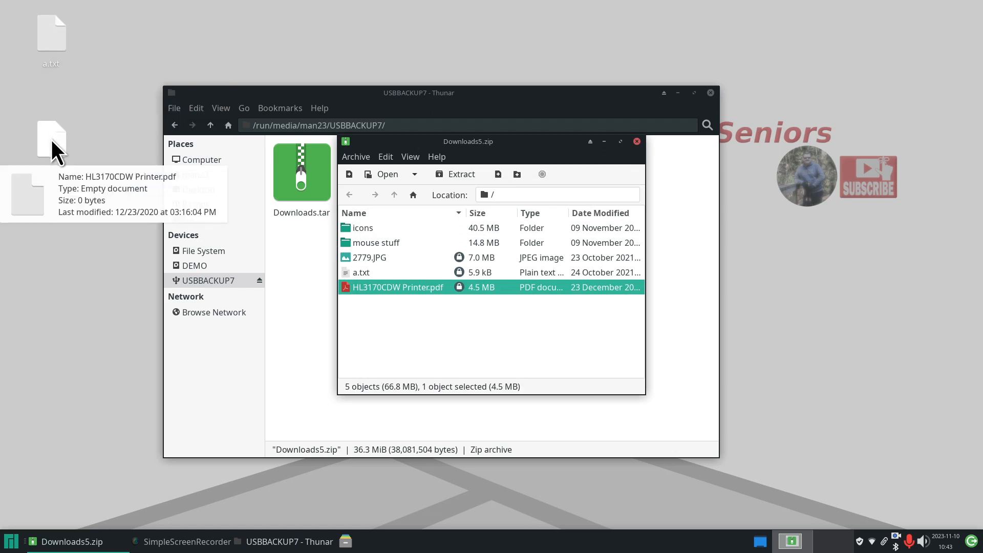
double_click(50, 32)
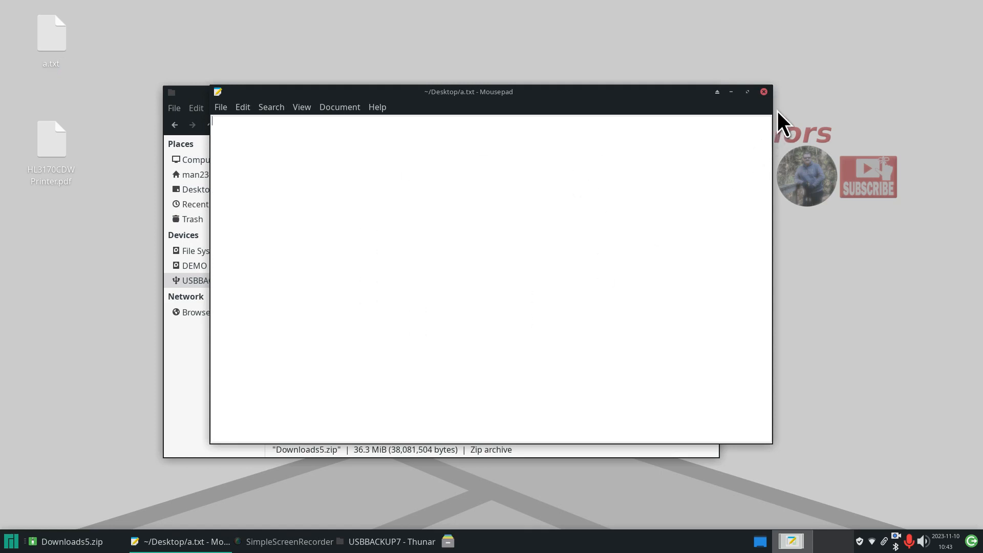
left_click(764, 92)
double_click(53, 147)
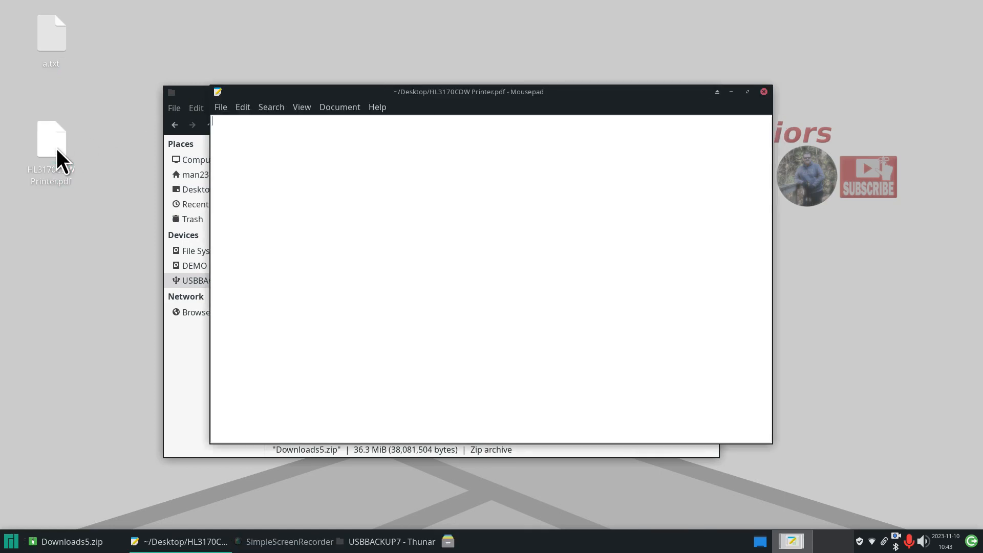
left_click(764, 92)
left_click_drag(120, 4, 17, 238)
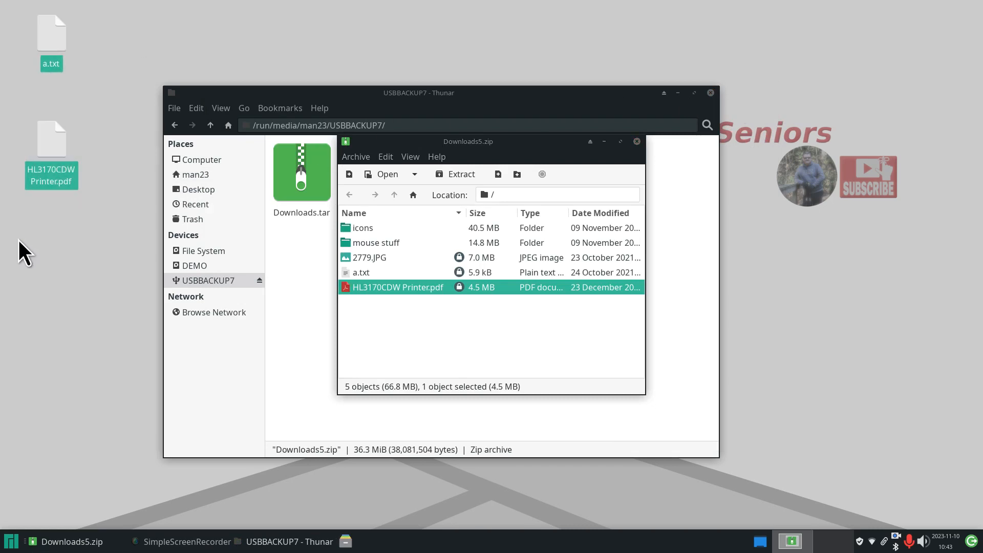
key("Delete")
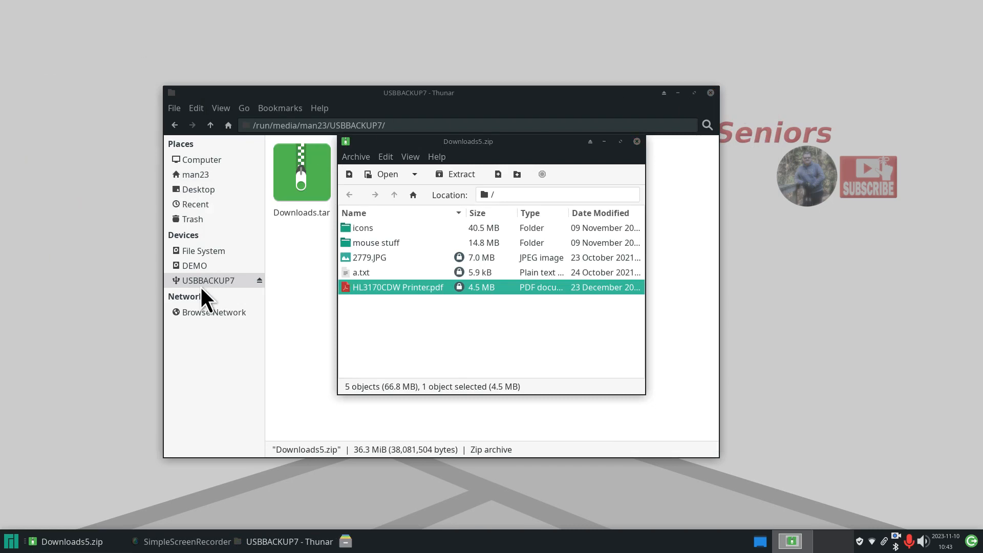
- Reopen Downloads5.zip and extract HL3170CDW Printer.pdf and a.txt to the desktop with the correct password
left_click(638, 142)
double_click(581, 174)
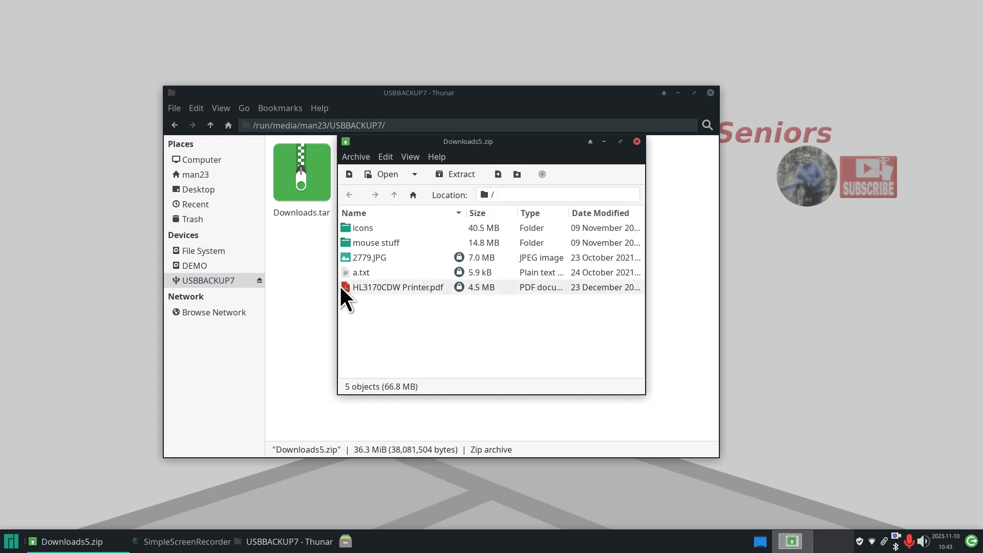
left_click_drag(345, 287, 272, 302)
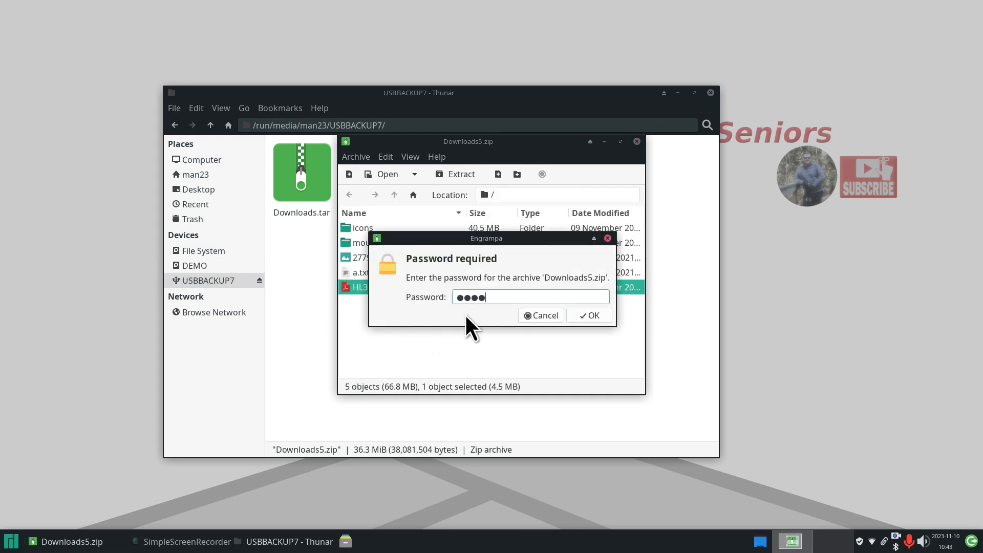
left_click(587, 314)
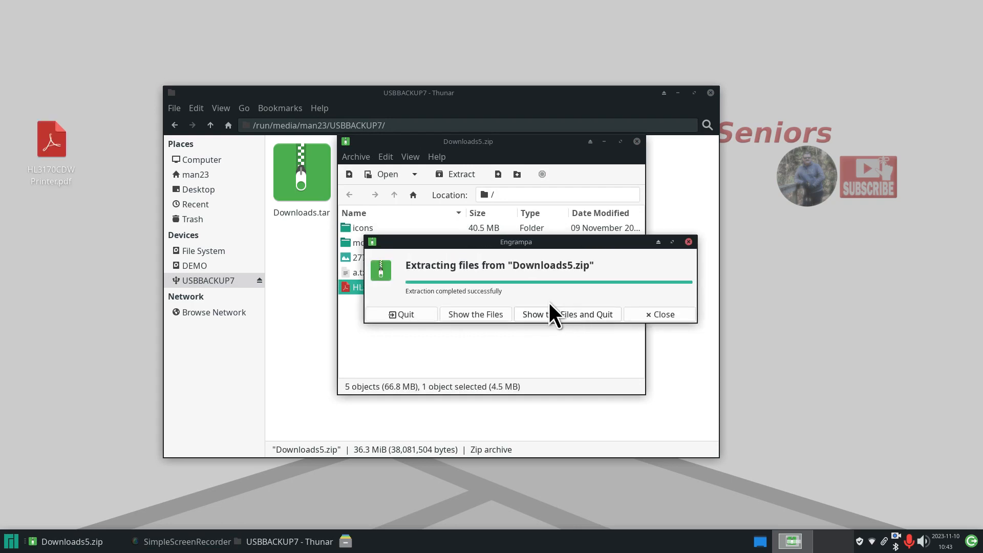
left_click(668, 312)
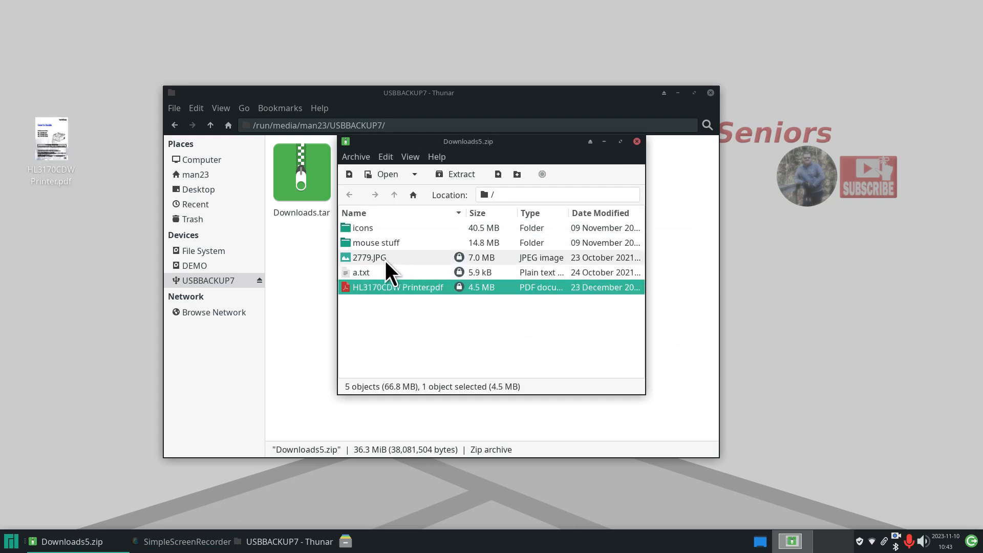
left_click_drag(343, 272, 123, 98)
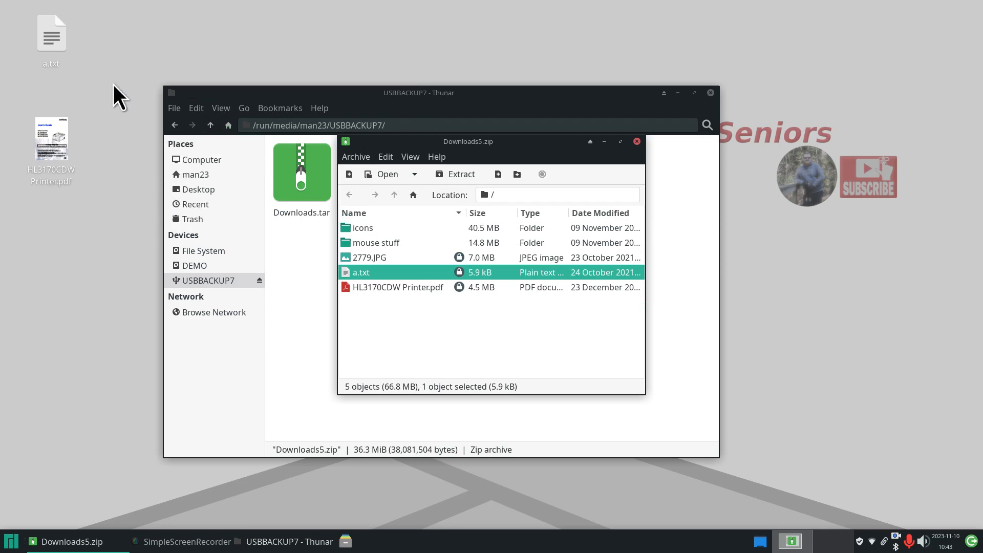
double_click(51, 31)
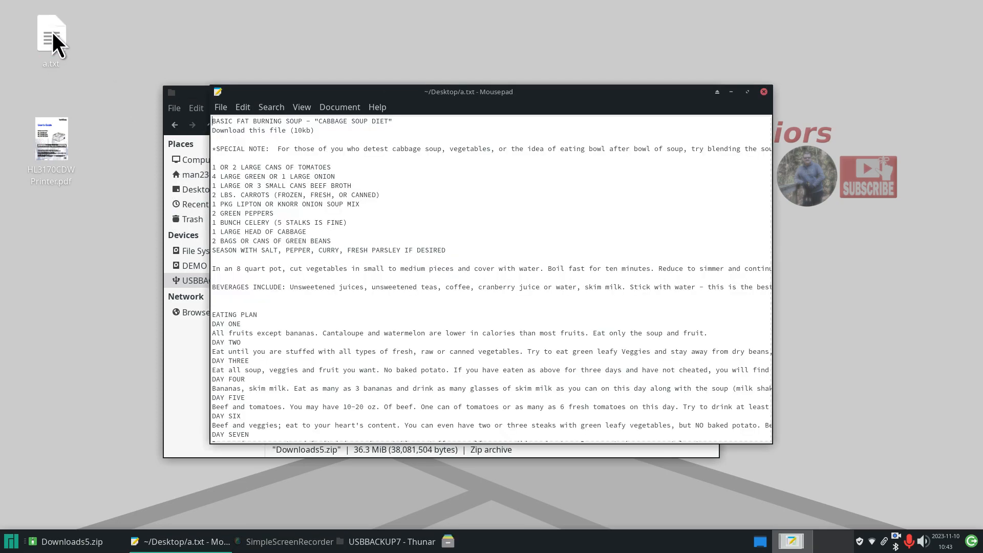
left_click(764, 93)
double_click(39, 137)
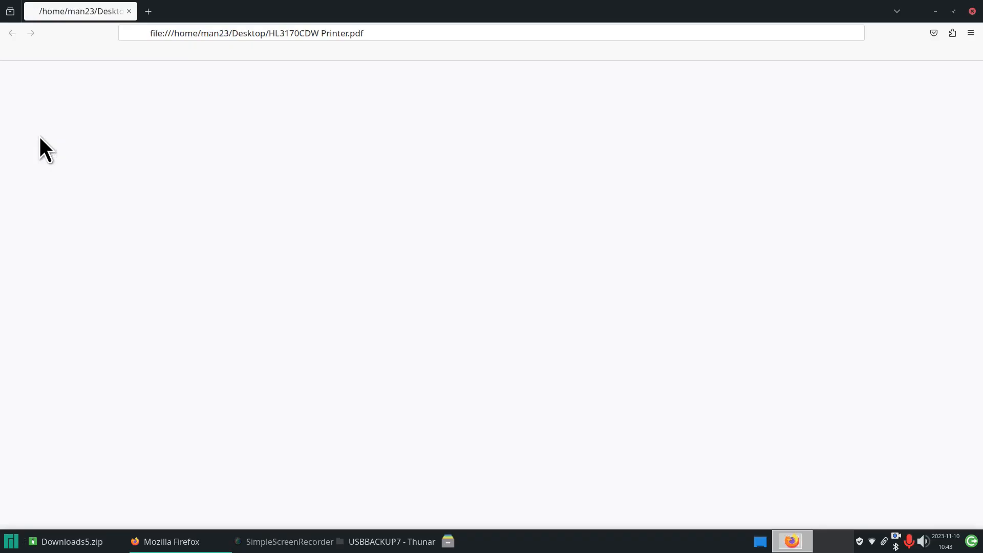
scroll(437, 238, "down", 5, "ctrl")
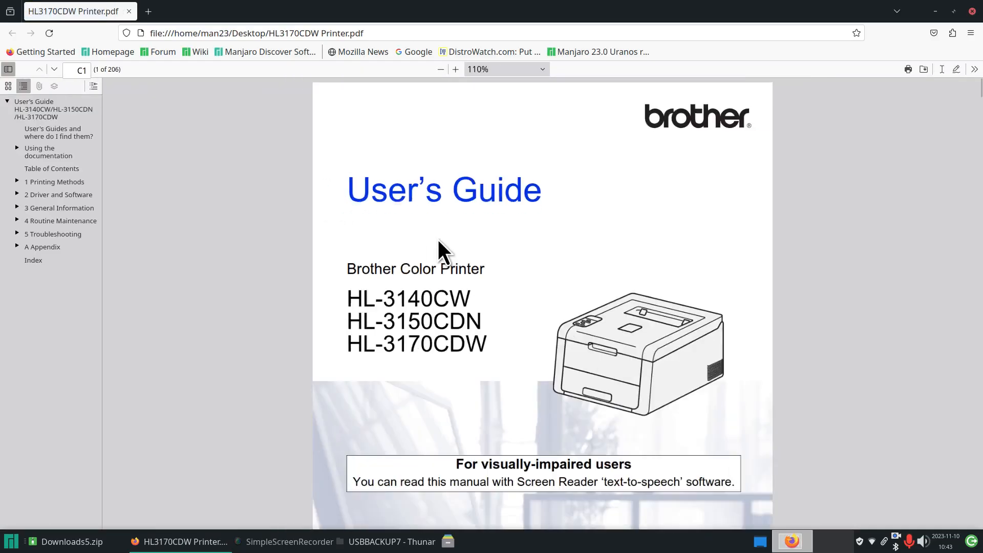
scroll(438, 237, "up", 3, "ctrl")
scroll(440, 240, "down", 1, "ctrl")
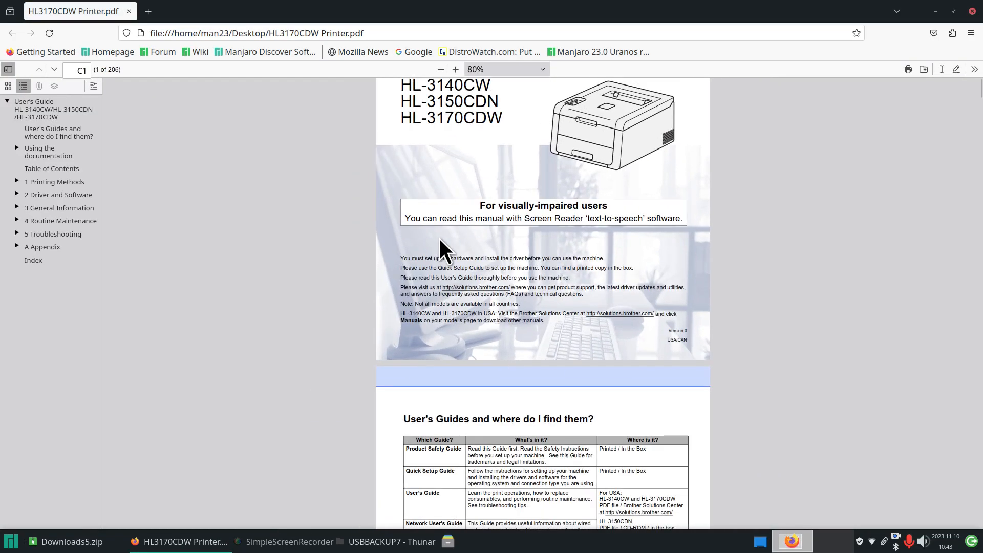
key("ctrl+w")
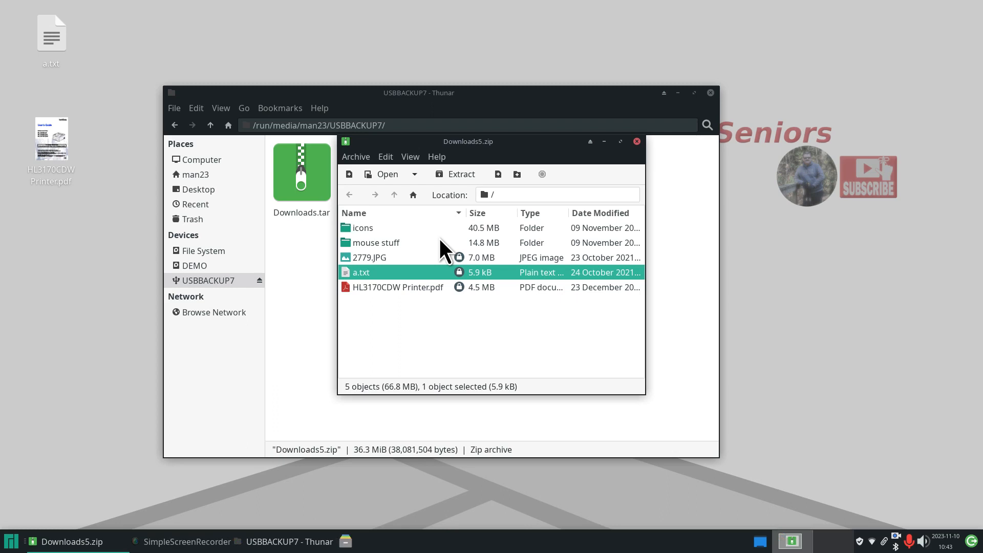
- Close Downloads5.zip and delete the extracted a.txt and printer PDF from the desktop
left_click(637, 141)
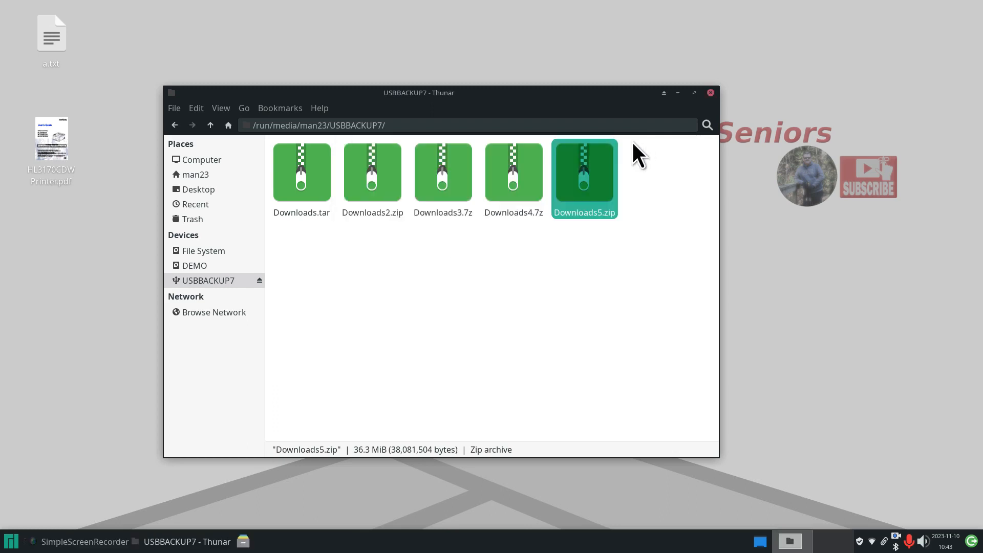
left_click_drag(111, 1, 42, 222)
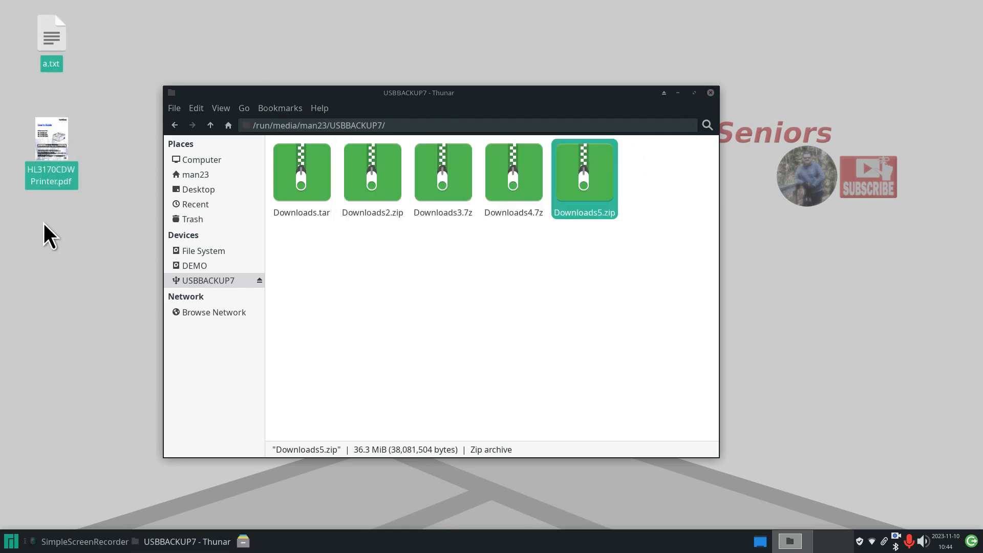
key("Delete")
- Check the sizes of Downloads.tar and Backup's mystuff 11-10-23.tar, then return to USBBACKUP7
left_click(311, 171)
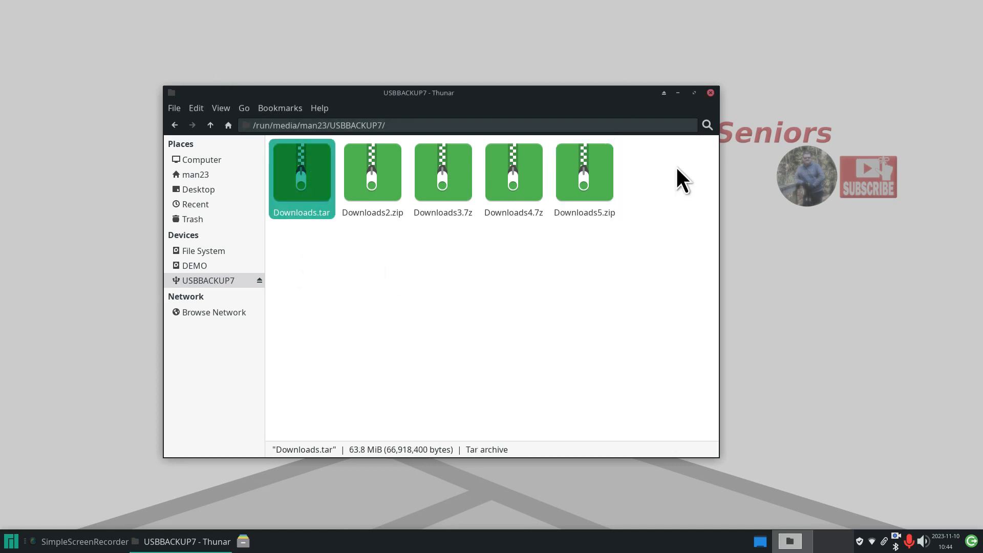
left_click(213, 176)
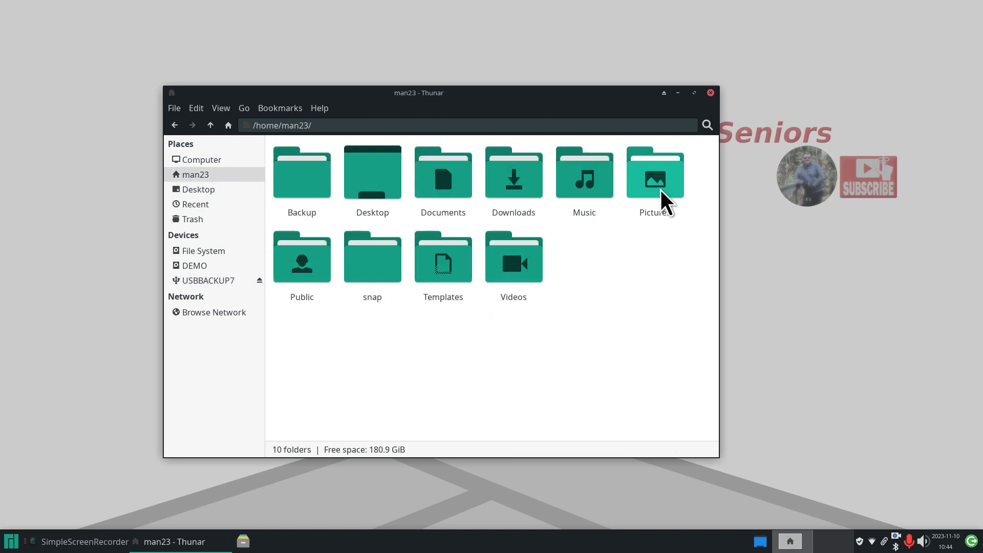
double_click(298, 183)
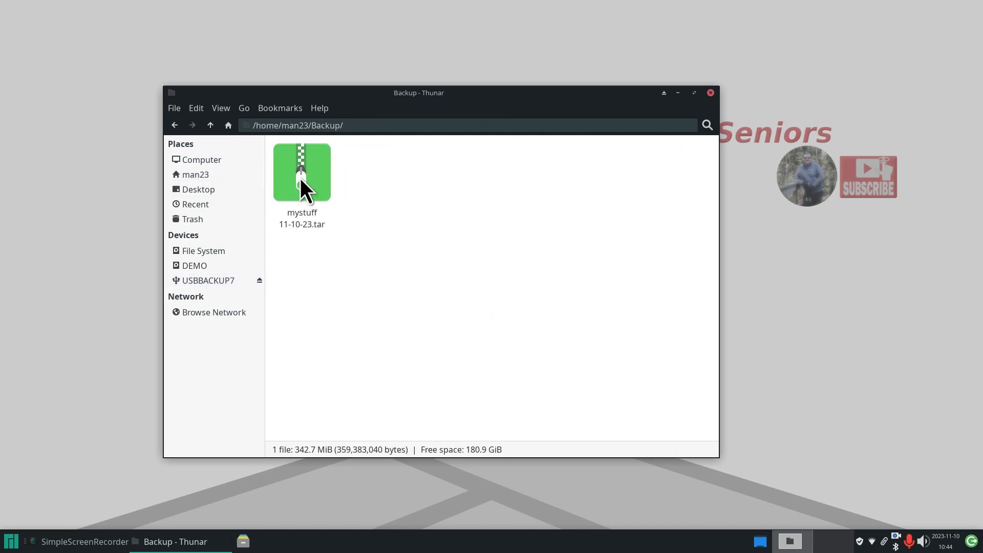
right_click(300, 171)
left_click(373, 402)
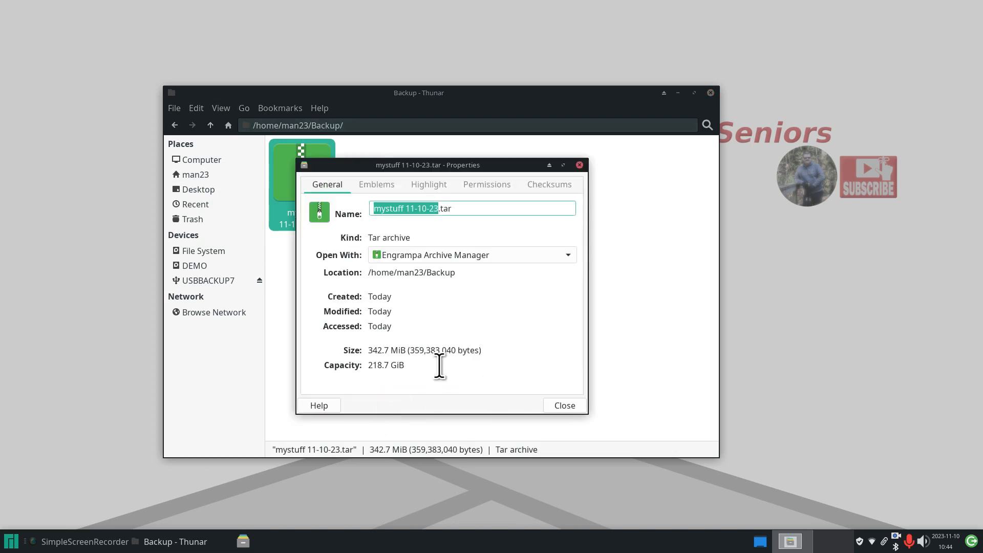
left_click(565, 406)
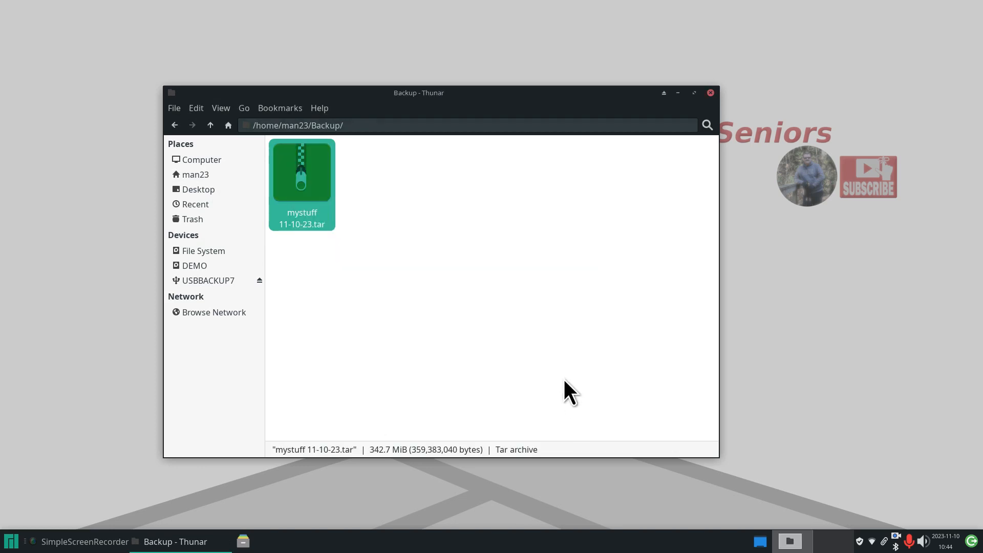
left_click(222, 281)
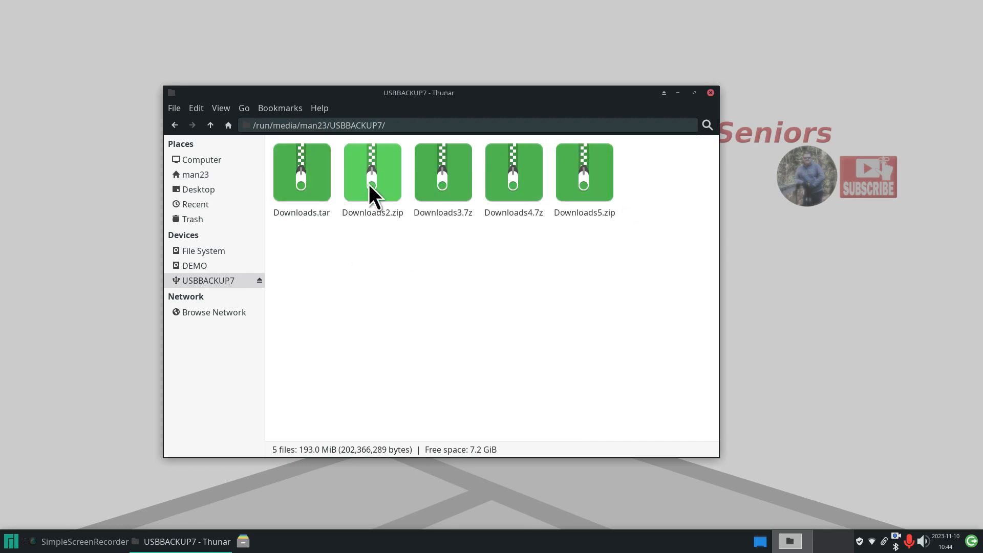
- Move Downloads2.zip through Downloads5.zip from USBBACKUP7 into the home Backup folder
left_click(188, 176)
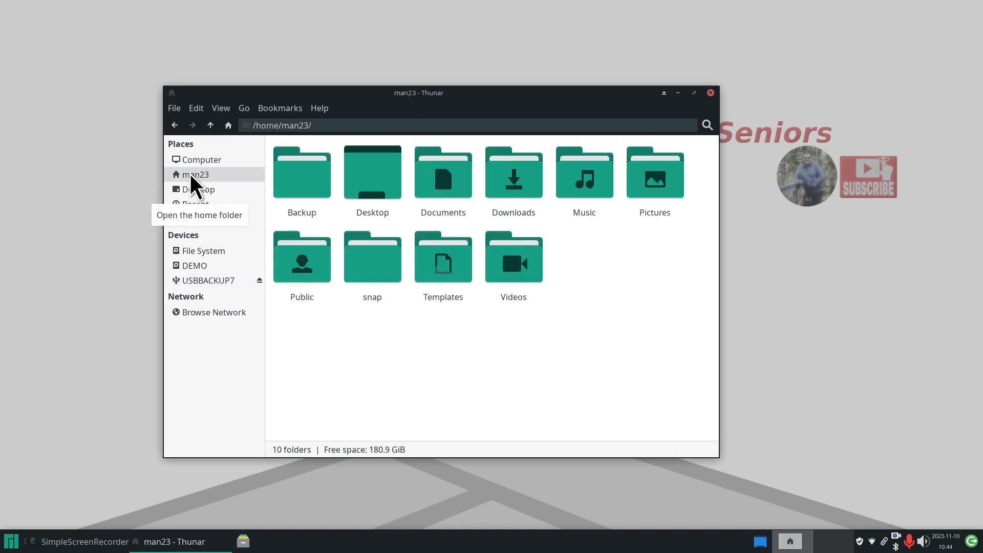
left_click(218, 285)
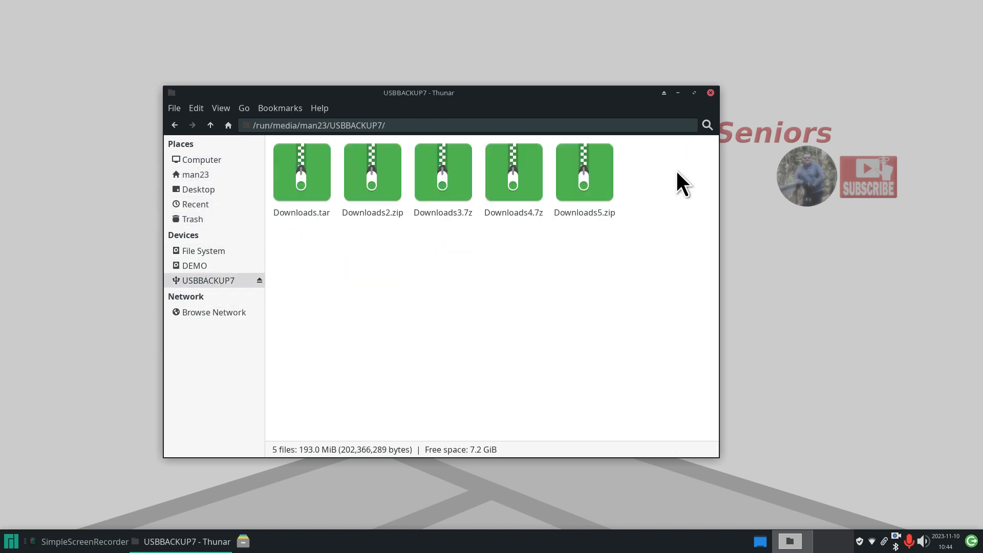
left_click_drag(677, 159, 379, 165)
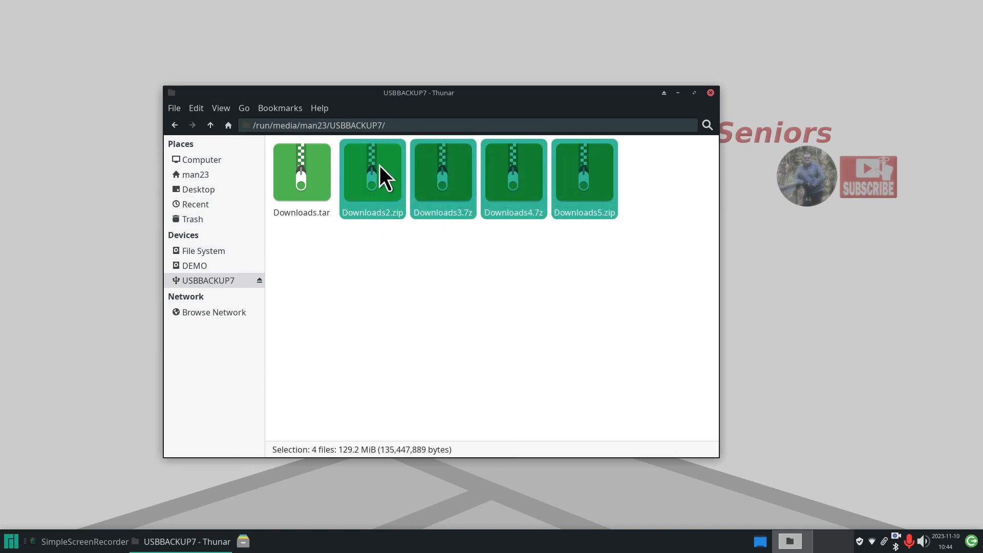
right_click(379, 165)
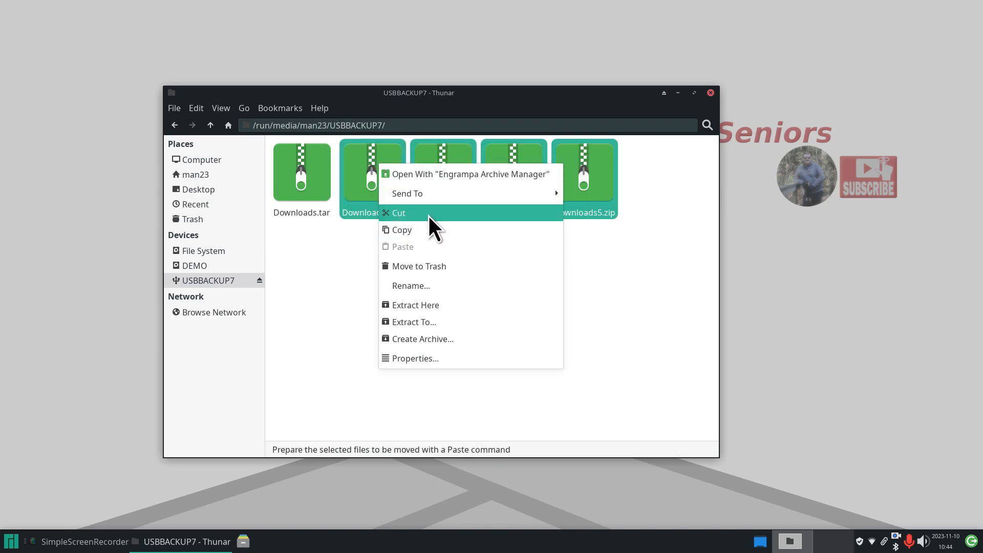
left_click(428, 214)
left_click(209, 175)
double_click(291, 177)
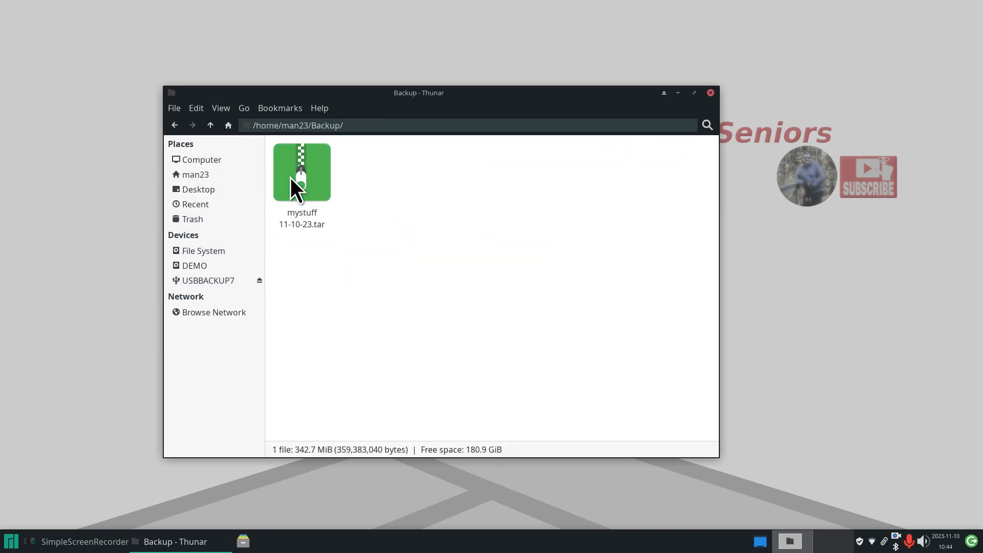
right_click(440, 176)
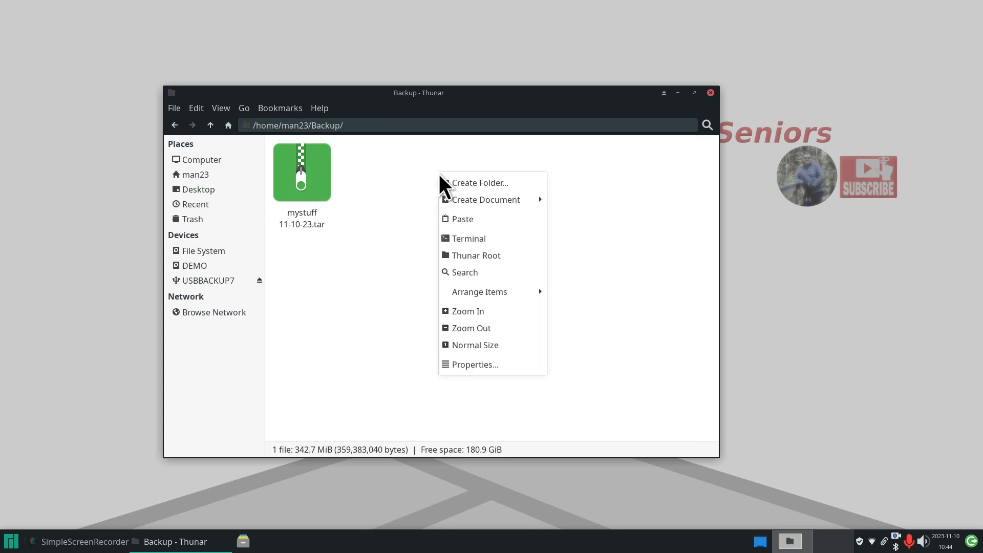
left_click(495, 219)
- Delete Downloads3.7z, Downloads4.7z and Downloads5.zip from Backup, keeping Downloads2.zip
left_click(471, 257)
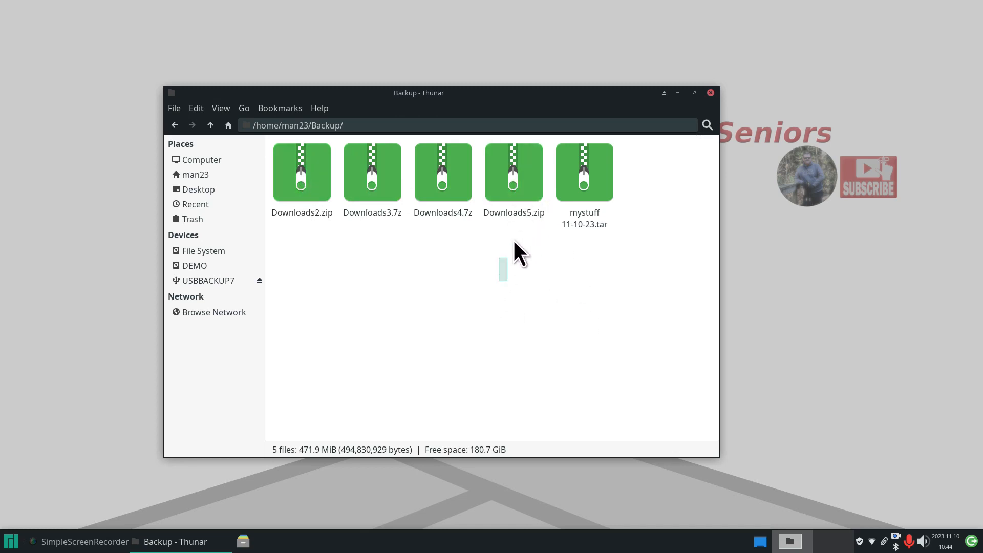
left_click_drag(513, 240, 380, 158)
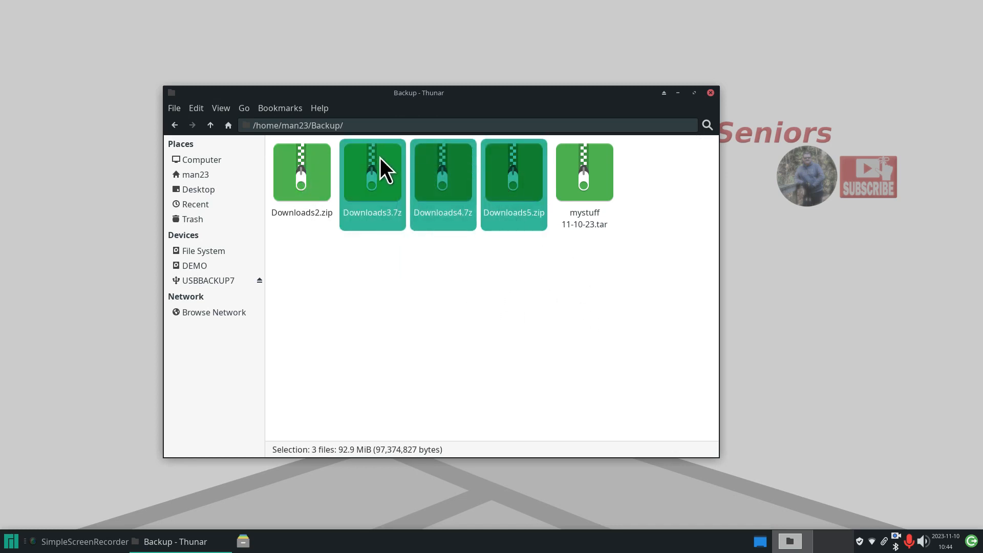
key("Delete")
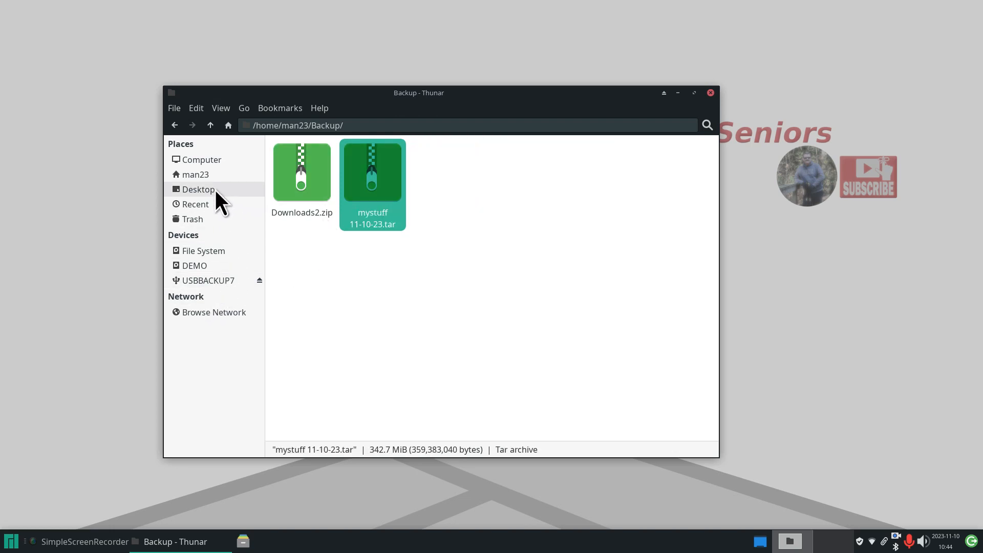
left_click(202, 174)
- View 2779.JPG's properties in Downloads: 6.7 MiB, 5184x3888 JPEG from a SONY DSC-HX50V
double_click(507, 177)
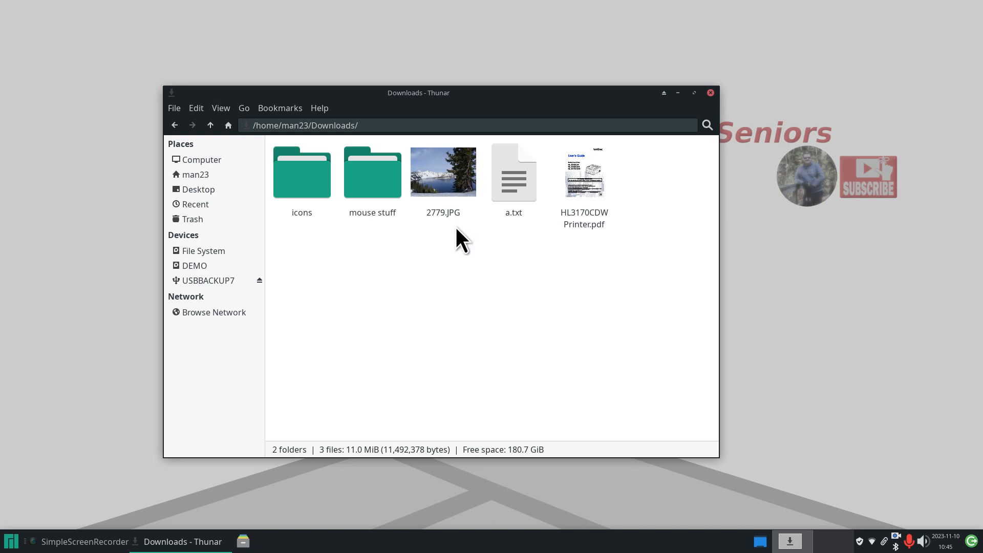
left_click(447, 168)
right_click(447, 168)
left_click(511, 362)
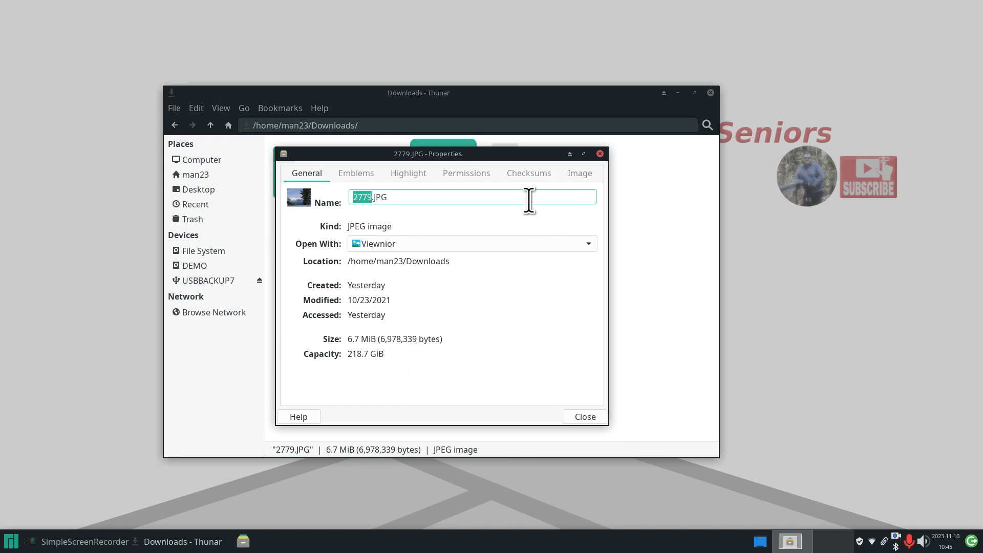
left_click(588, 175)
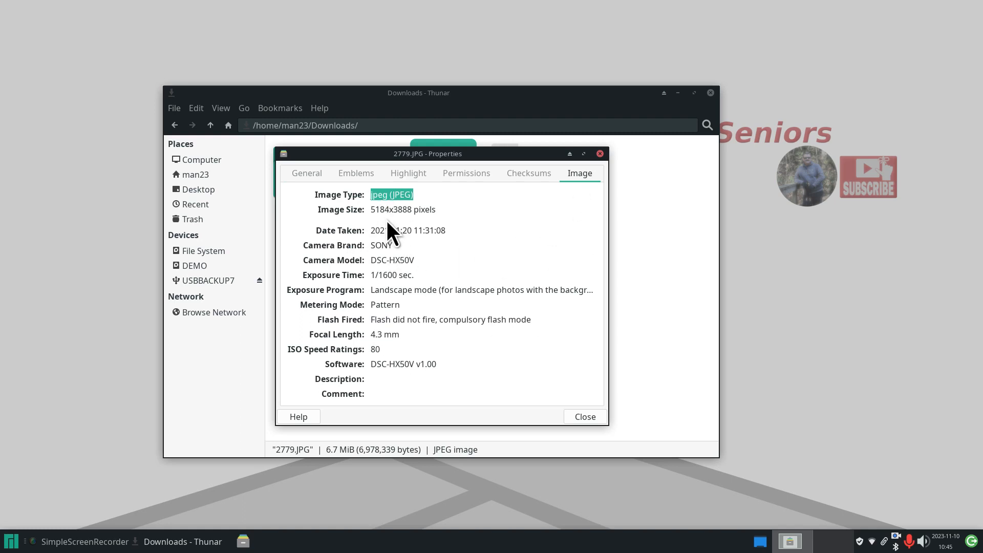
left_click(582, 416)
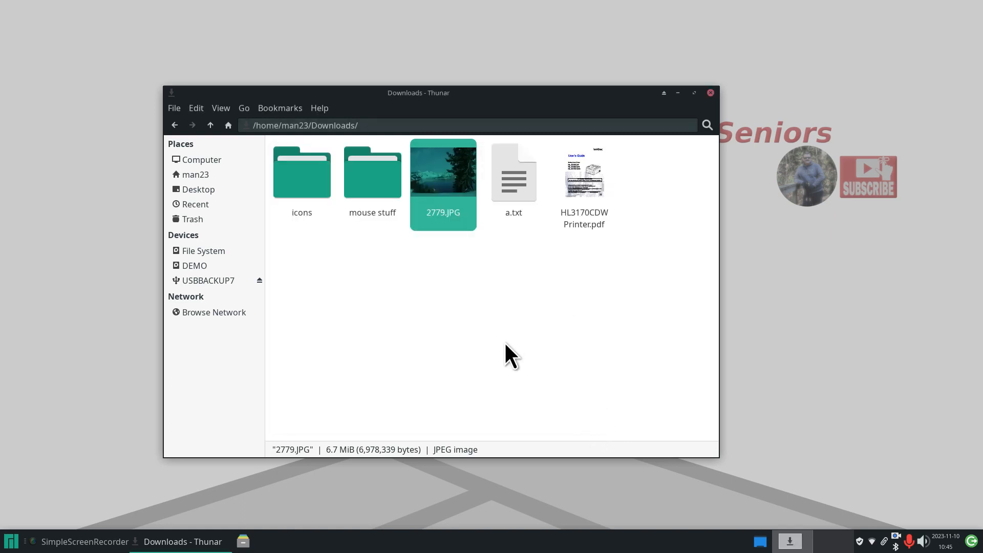
right_click(446, 165)
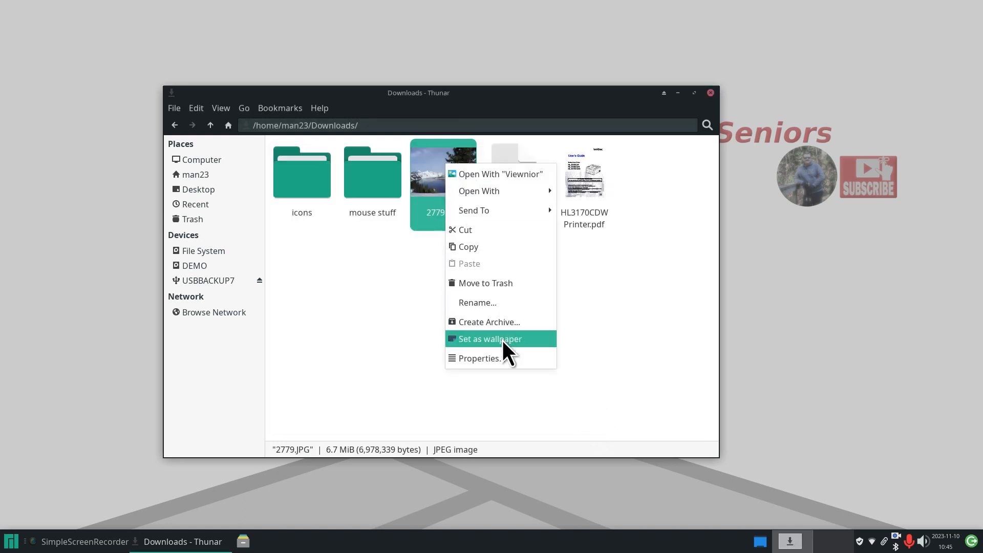
- Create 2779.JPG.zip and 2779.JPG.7z archives of 2779.JPG in the Downloads folder
left_click(507, 322)
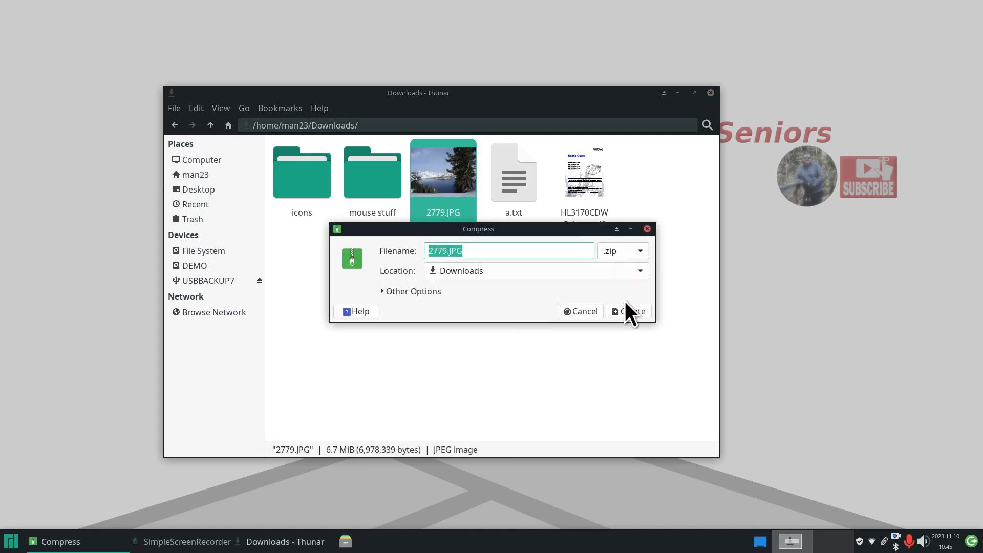
left_click(626, 311)
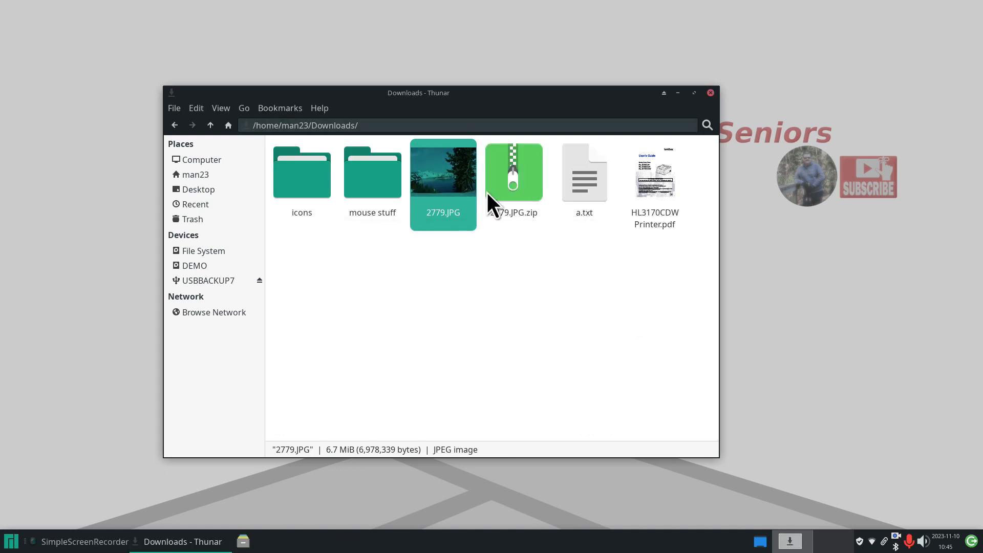
right_click(444, 161)
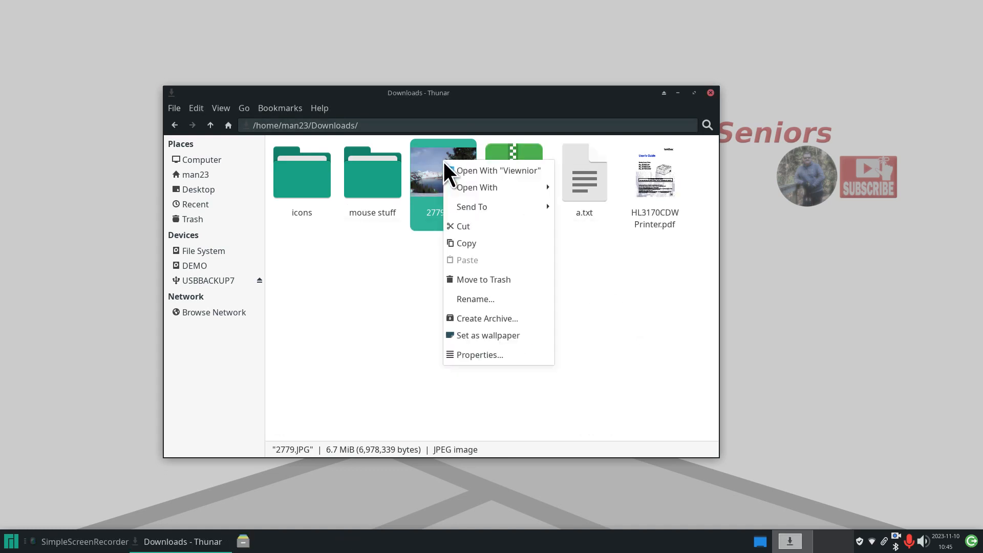
left_click(507, 320)
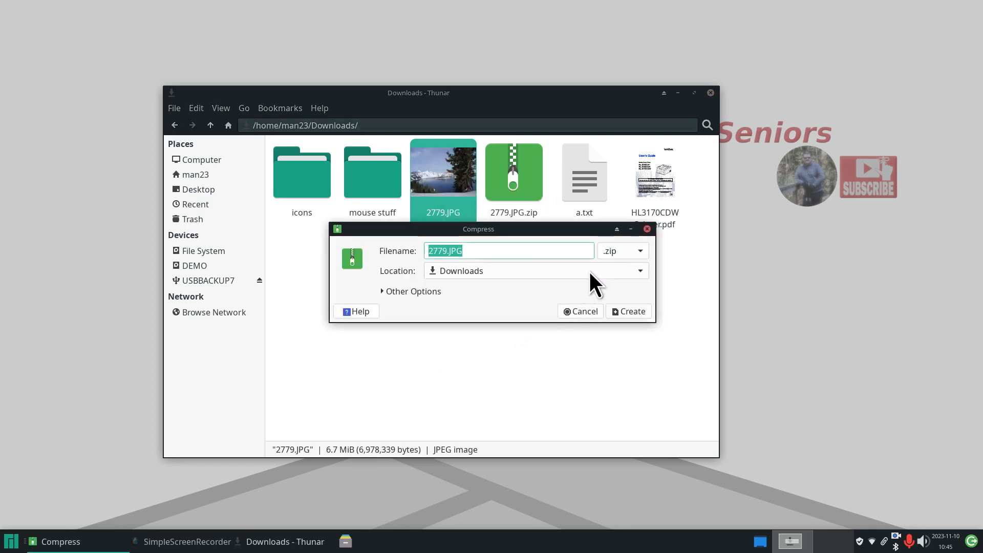
left_click(636, 251)
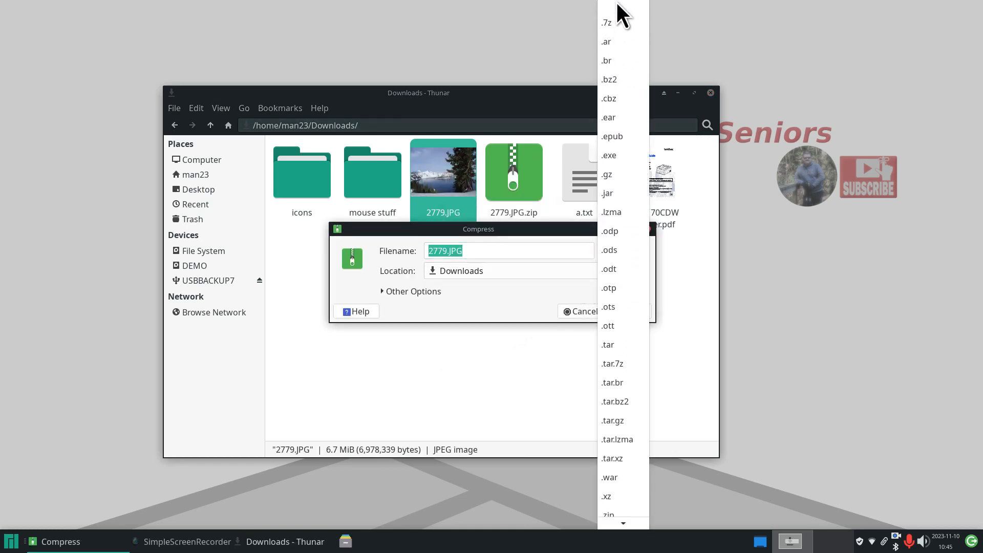
left_click(622, 23)
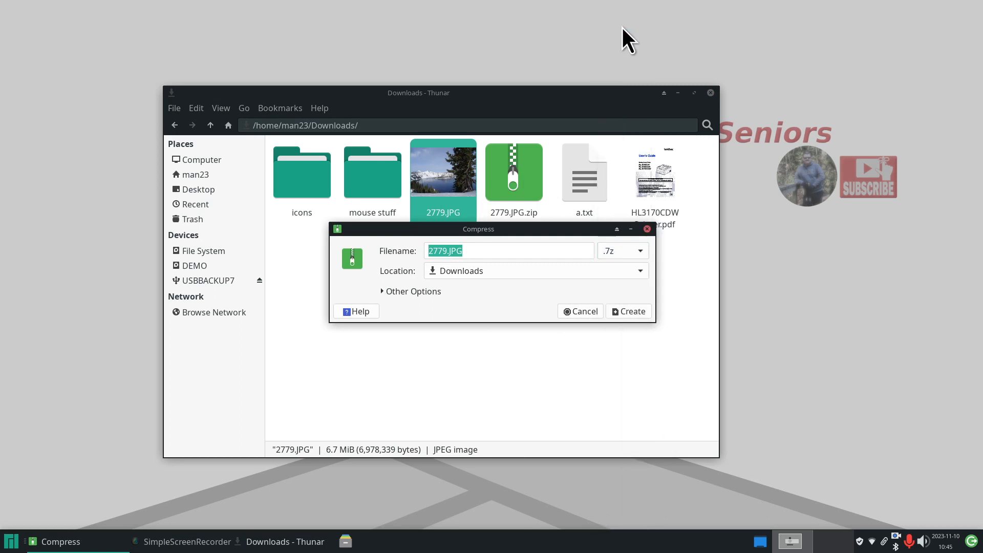
left_click(632, 312)
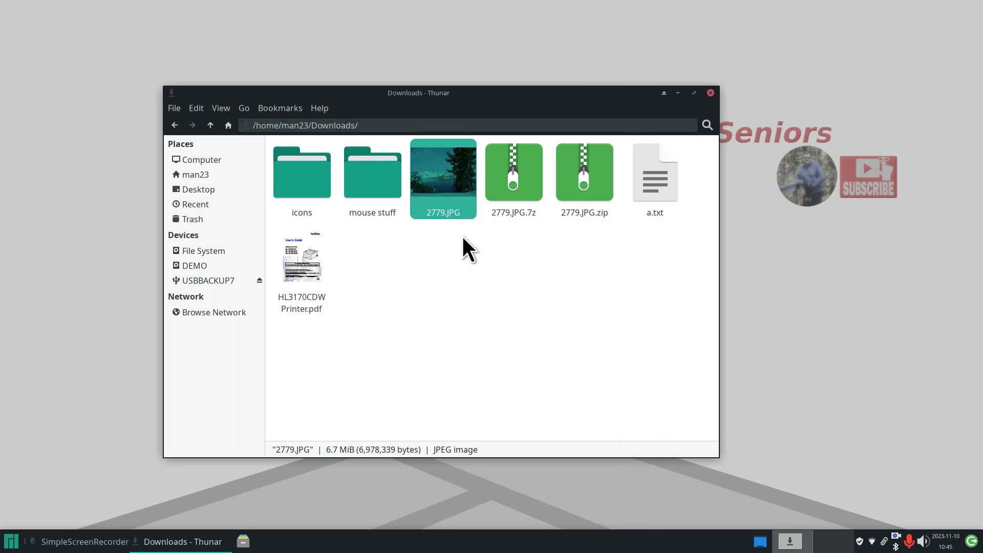
- Arrange the Properties of 2779.JPG, 2779.JPG.7z and 2779.JPG.zip side by side to compare sizes
right_click(444, 163)
left_click(471, 354)
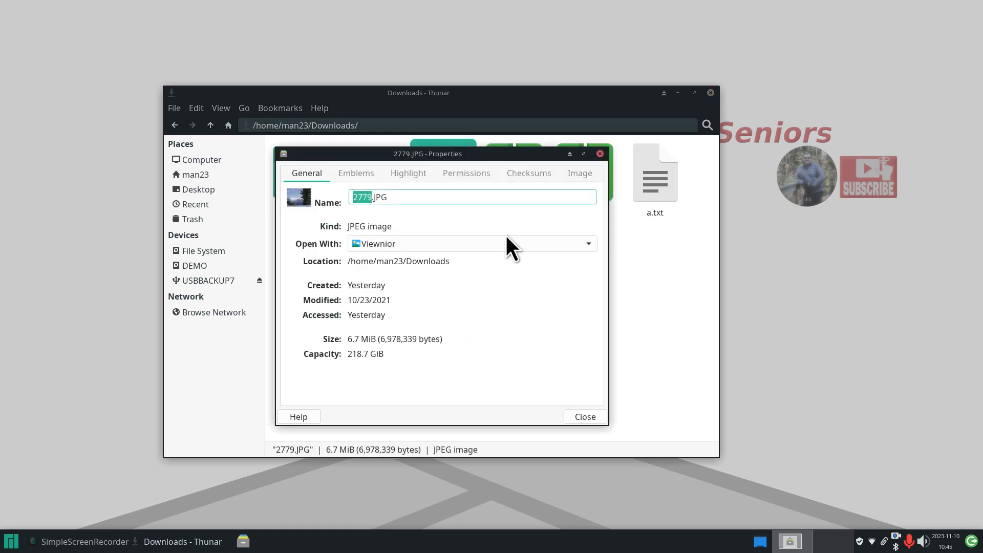
left_click_drag(464, 152, 292, 143)
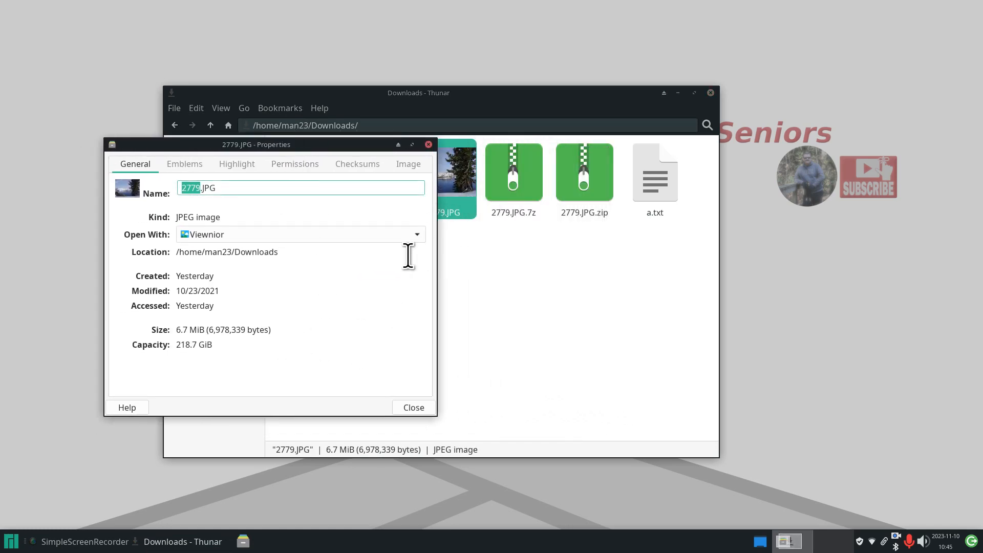
right_click(526, 166)
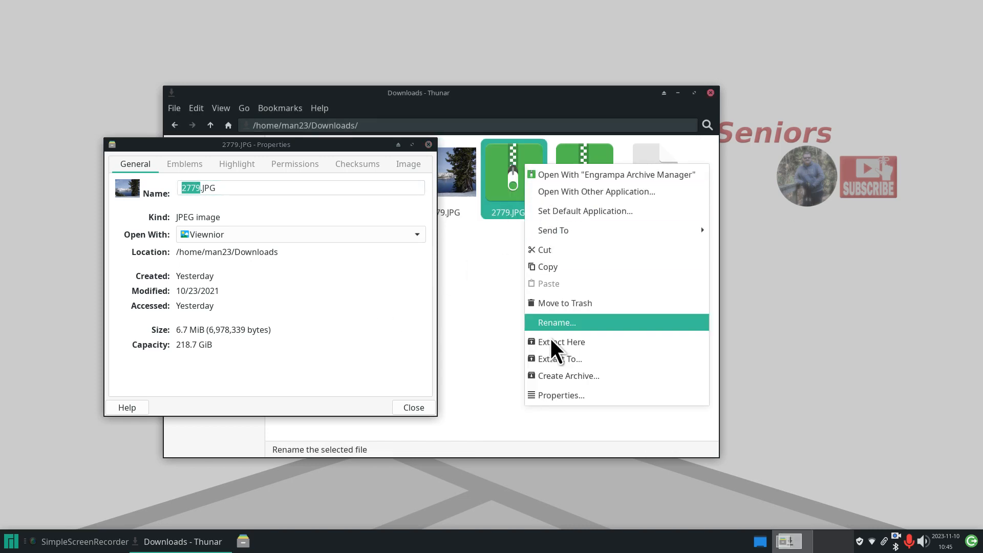
left_click(574, 397)
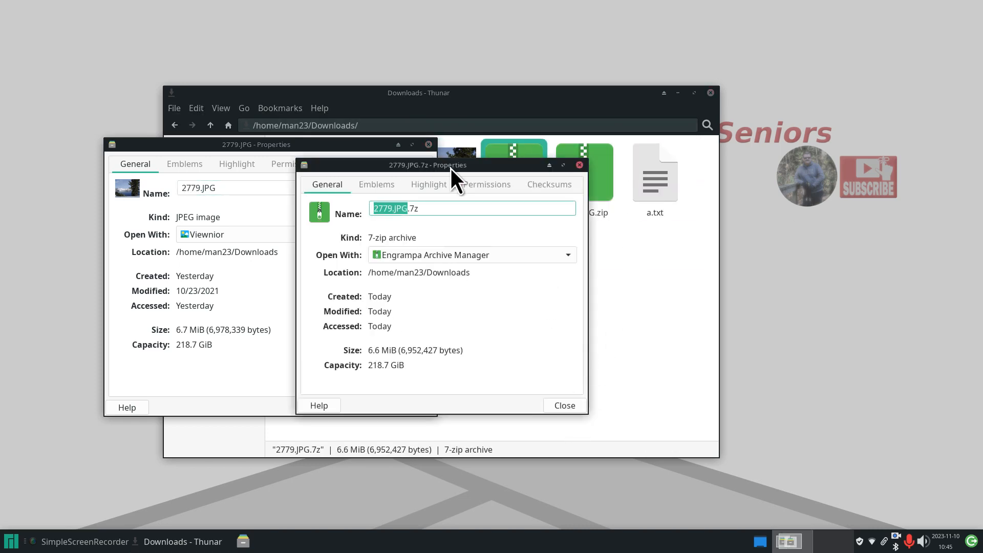
left_click_drag(451, 168, 592, 245)
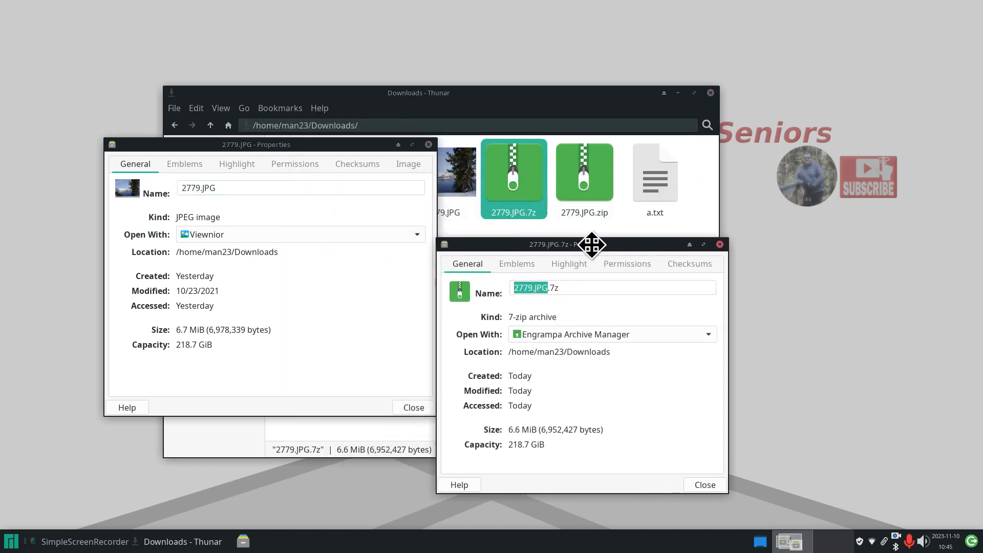
right_click(574, 161)
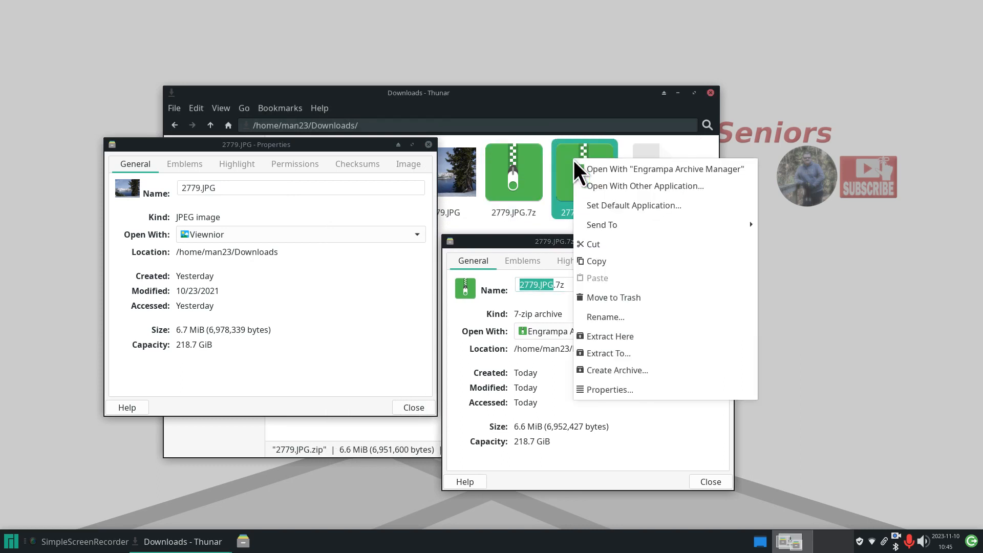
left_click(644, 390)
left_click_drag(476, 157, 878, 193)
left_click_drag(599, 239, 598, 149)
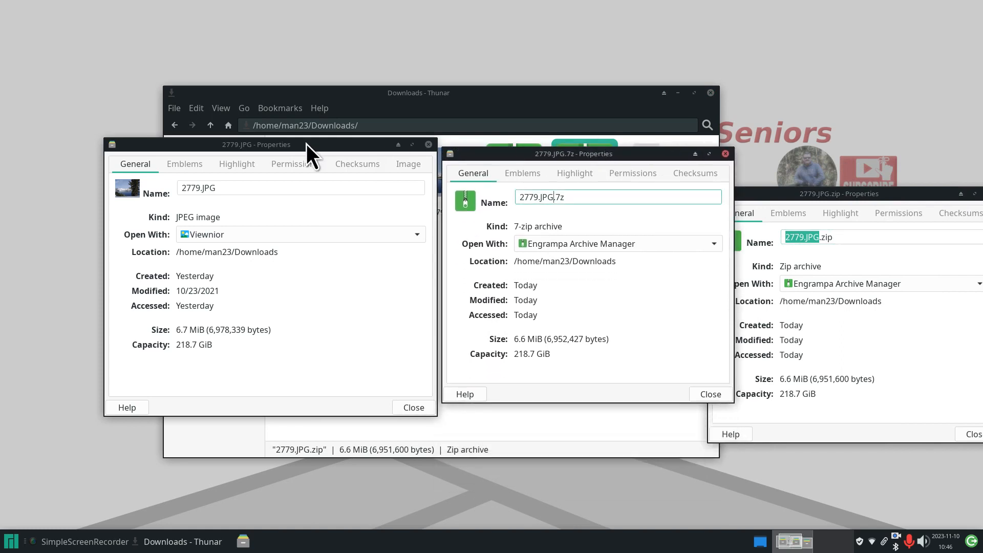
left_click_drag(306, 144, 246, 135)
left_click(506, 153)
left_click_drag(506, 153, 448, 142)
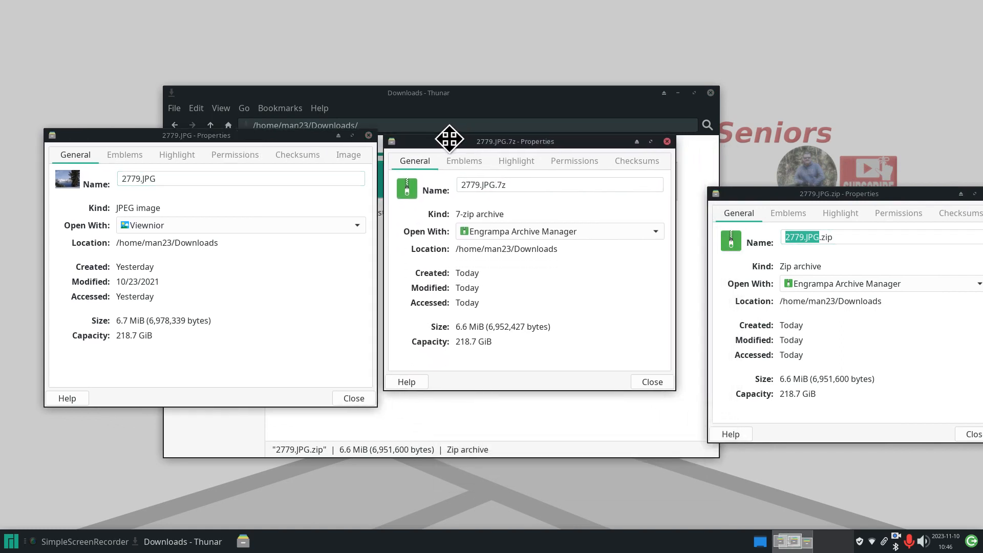
left_click_drag(780, 188, 753, 138)
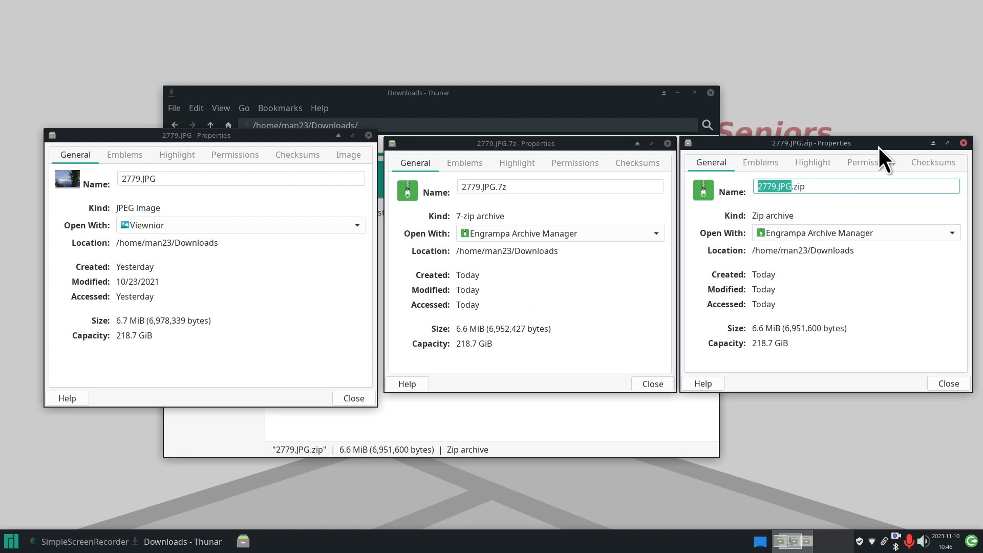
- Close the three Properties windows and delete both 2779.JPG archives
left_click(963, 143)
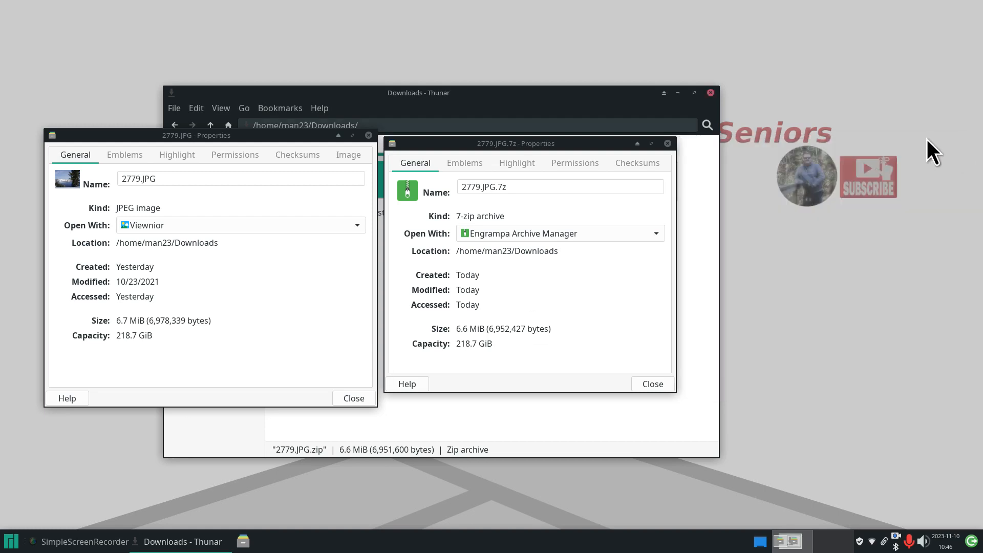
left_click(667, 143)
left_click(368, 135)
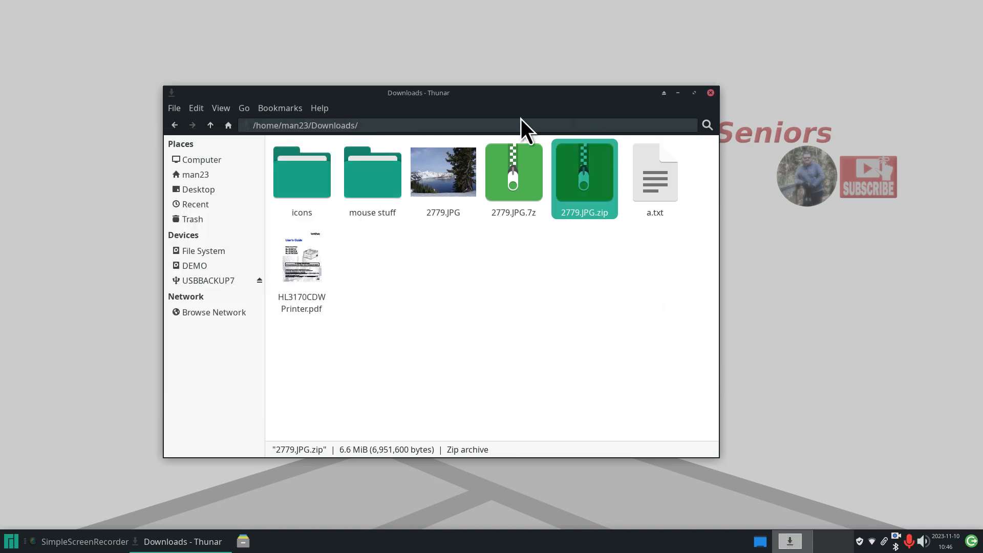
left_click(547, 348)
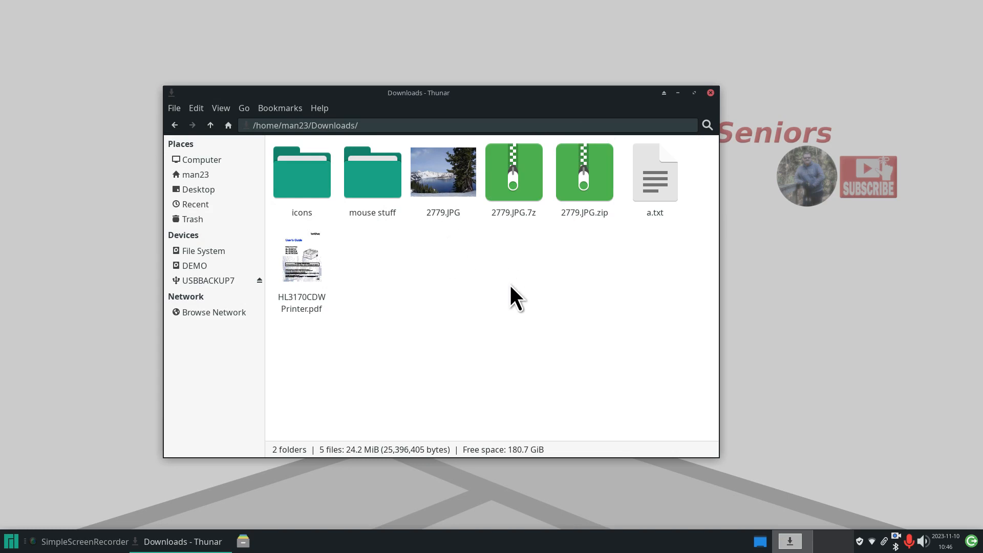
left_click_drag(519, 297, 587, 156)
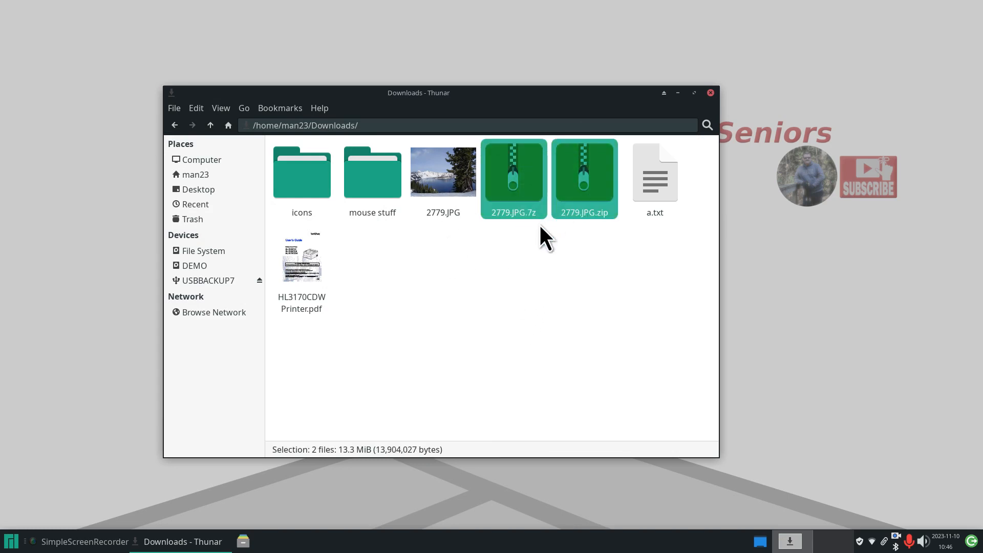
key("Delete")
left_click(447, 173)
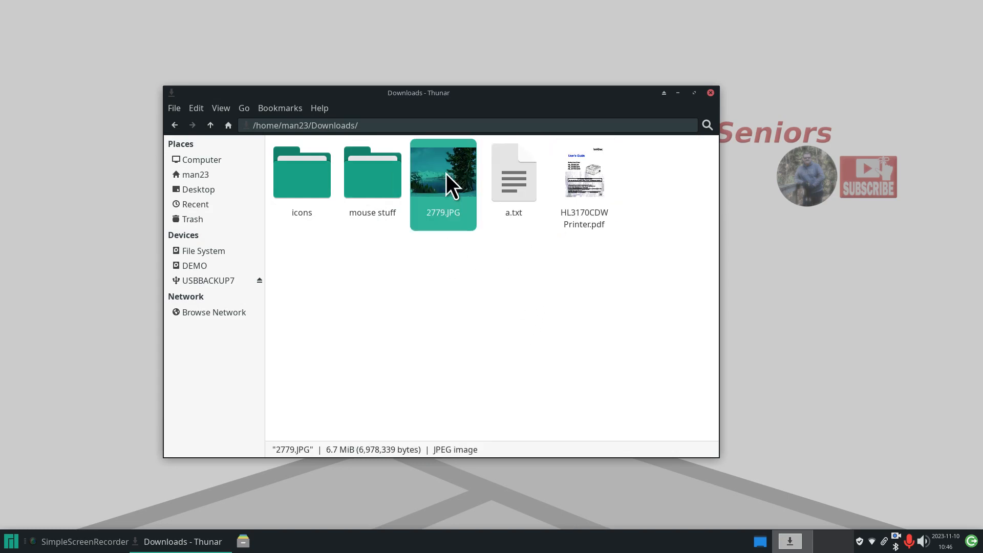
- Copy 2779.JPG to USBBACKUP7, inspect Downloads.tar, then delete the pasted copy
right_click(445, 171)
left_click(478, 253)
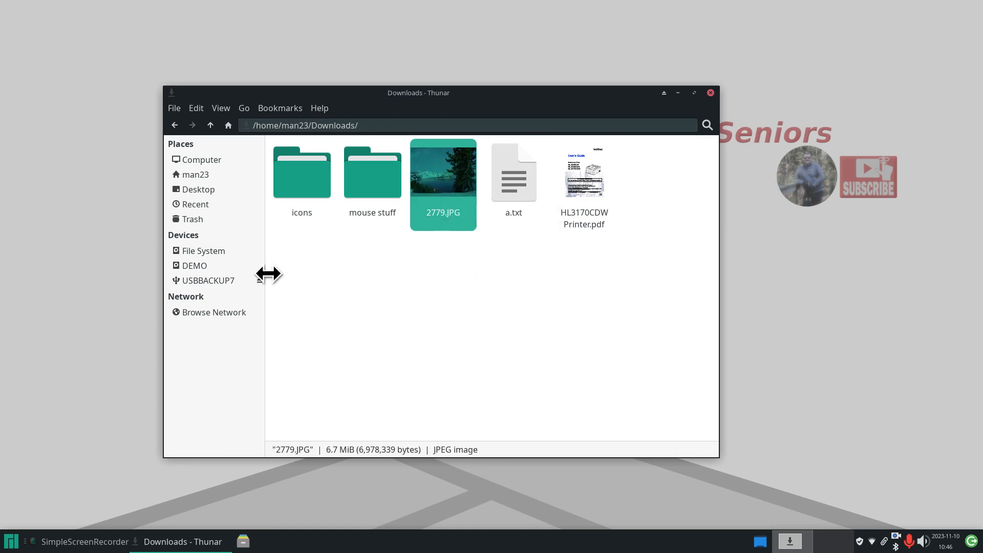
left_click(251, 281)
right_click(328, 285)
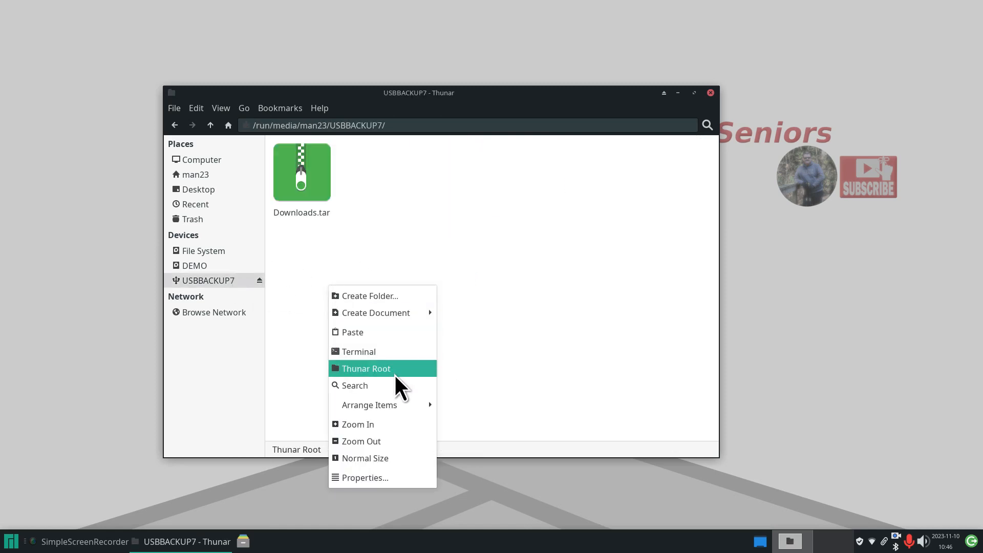
left_click(382, 333)
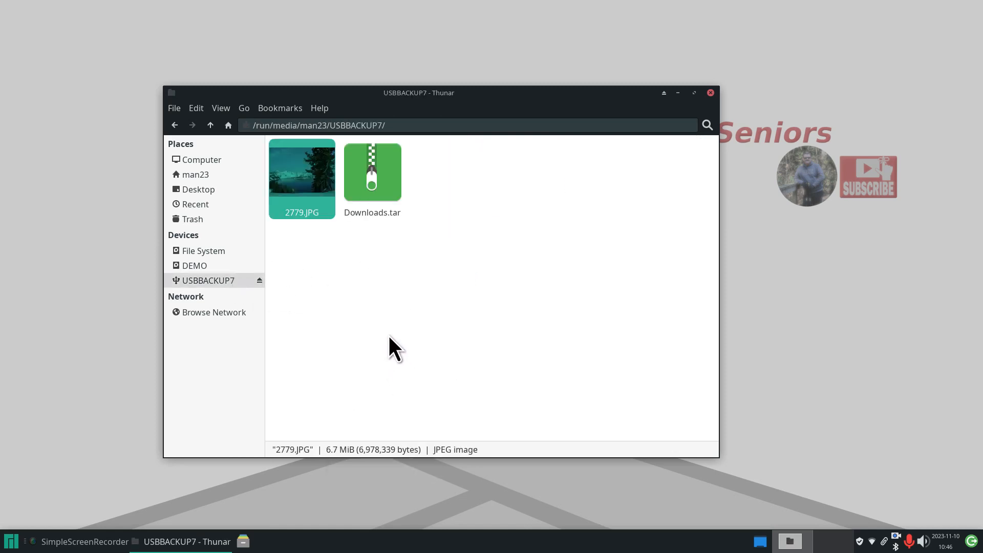
double_click(378, 168)
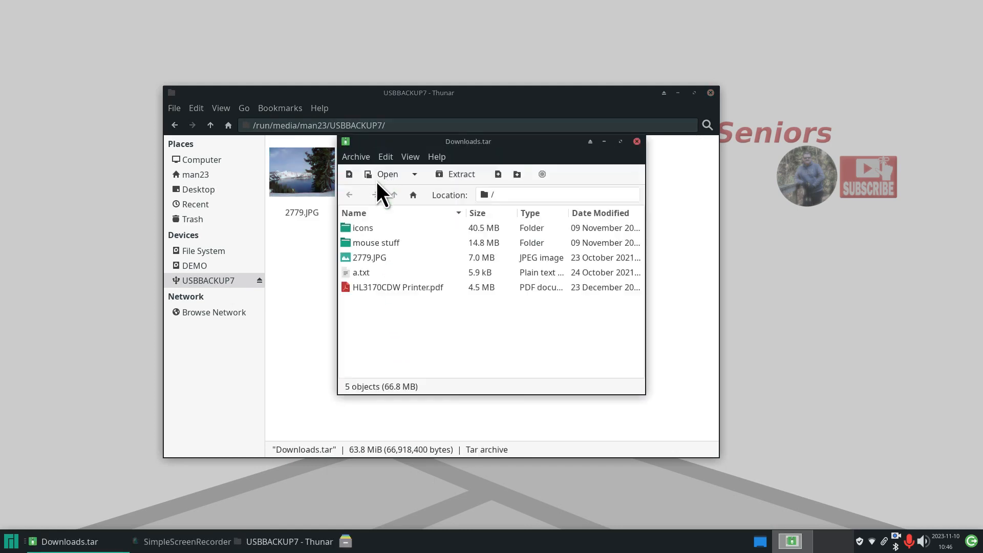
left_click(639, 140)
left_click(303, 182)
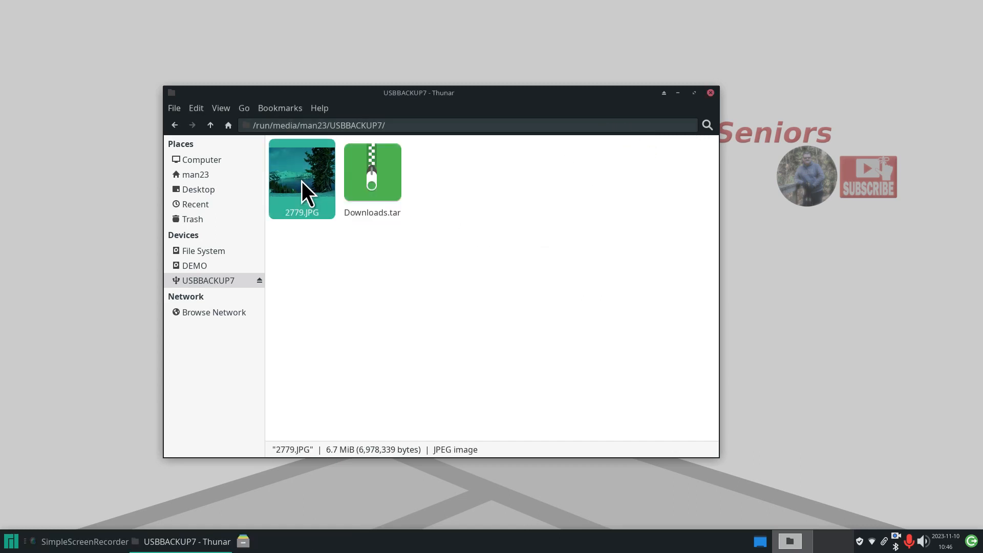
key("Delete")
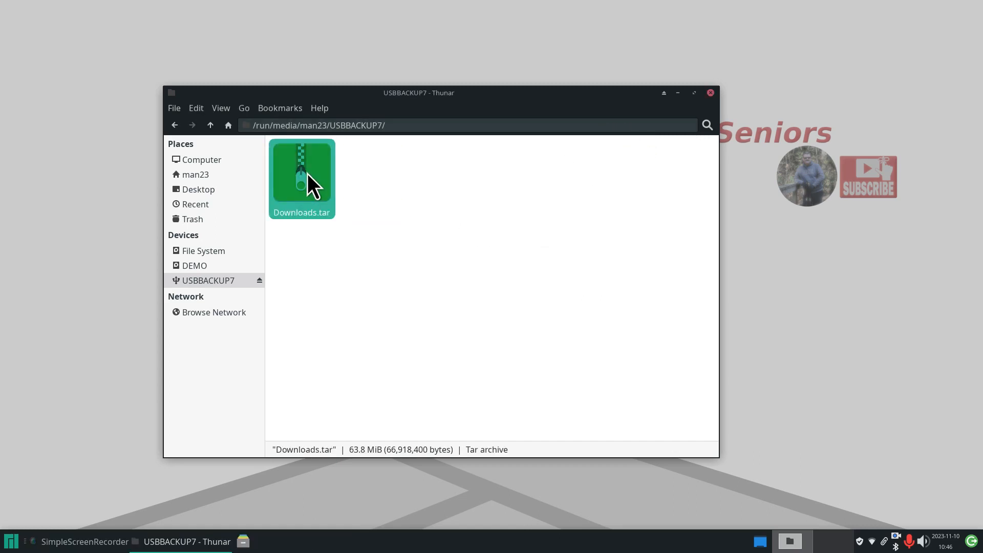
- Extract 2779.JPG from Downloads.tar to USBBACKUP7 and the desktop, then delete both copies
double_click(307, 174)
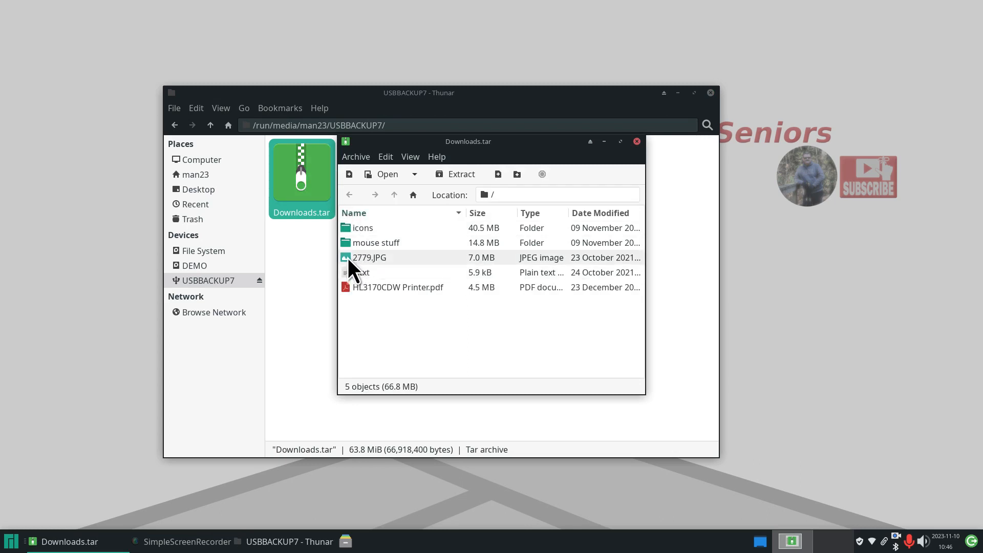
left_click_drag(348, 258, 315, 282)
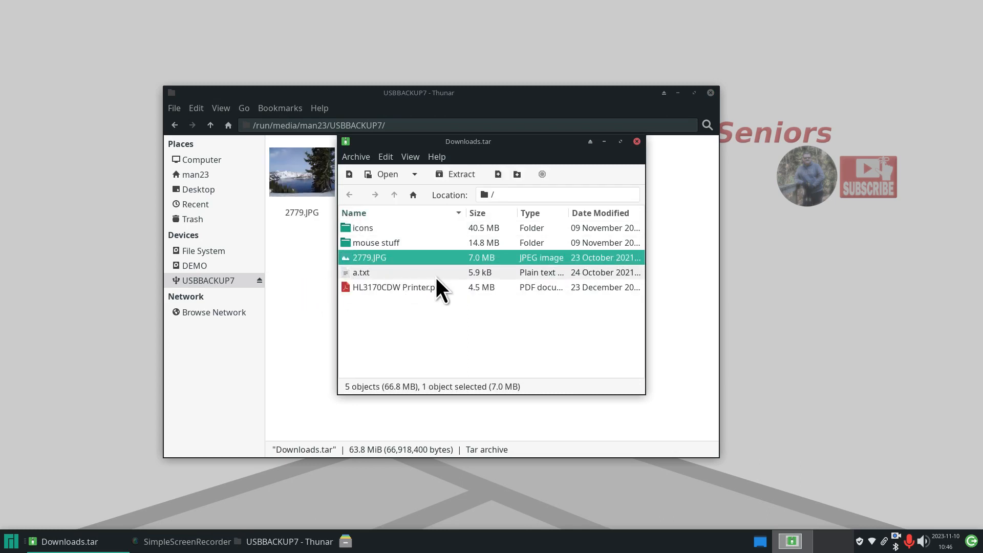
left_click_drag(345, 257, 106, 233)
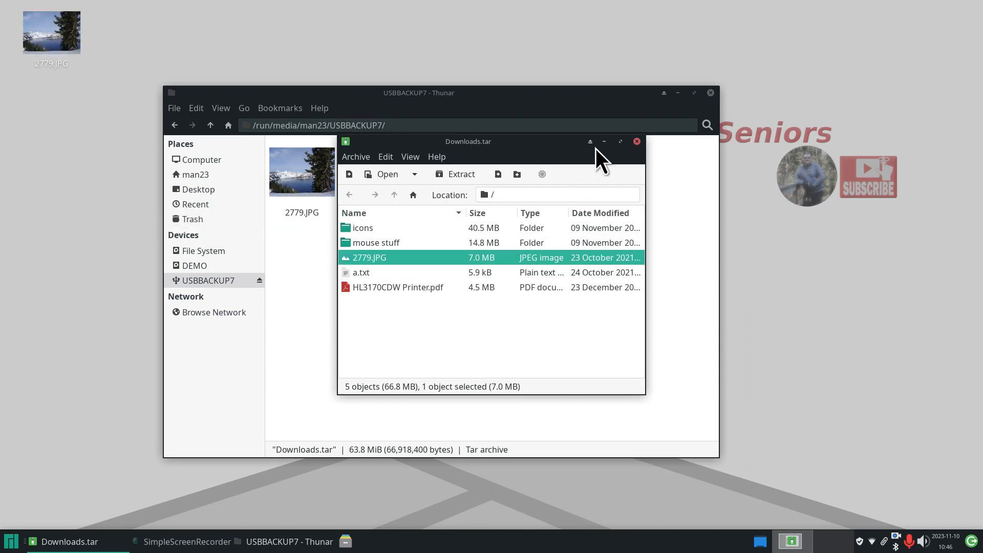
left_click(637, 142)
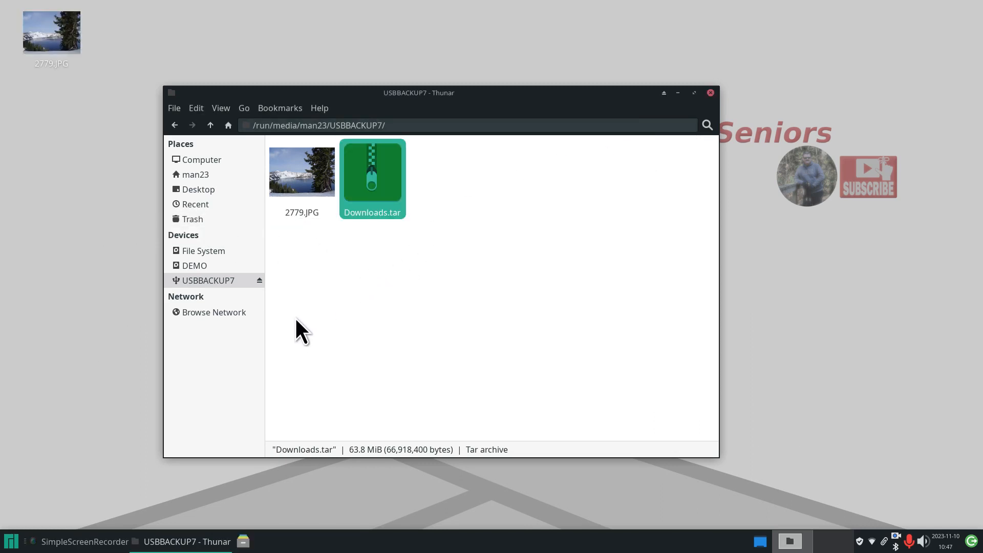
left_click(294, 179)
key("Delete")
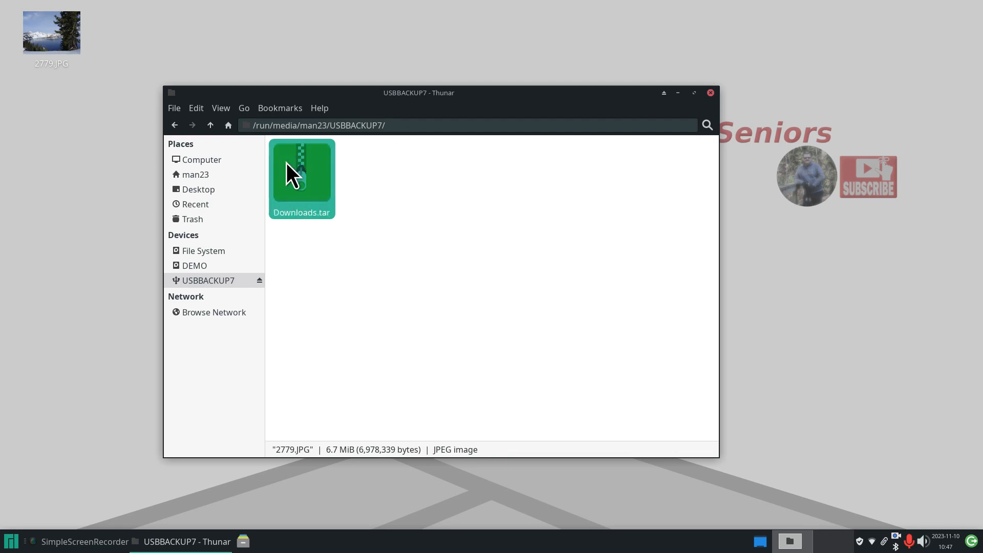
left_click_drag(143, 9, 14, 69)
key("Delete")
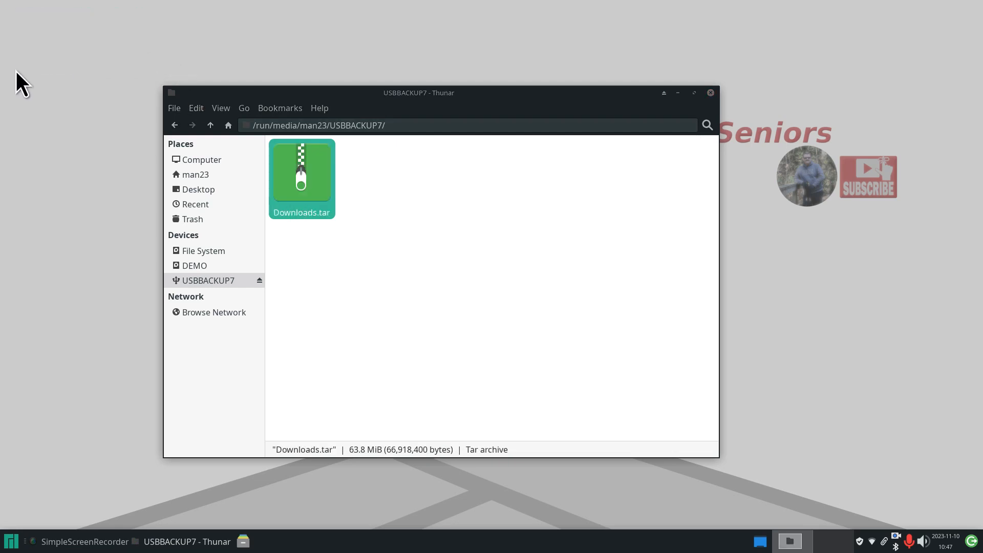
- Select all five items in Downloads and browse the Create Archive formats without compressing
left_click(231, 177)
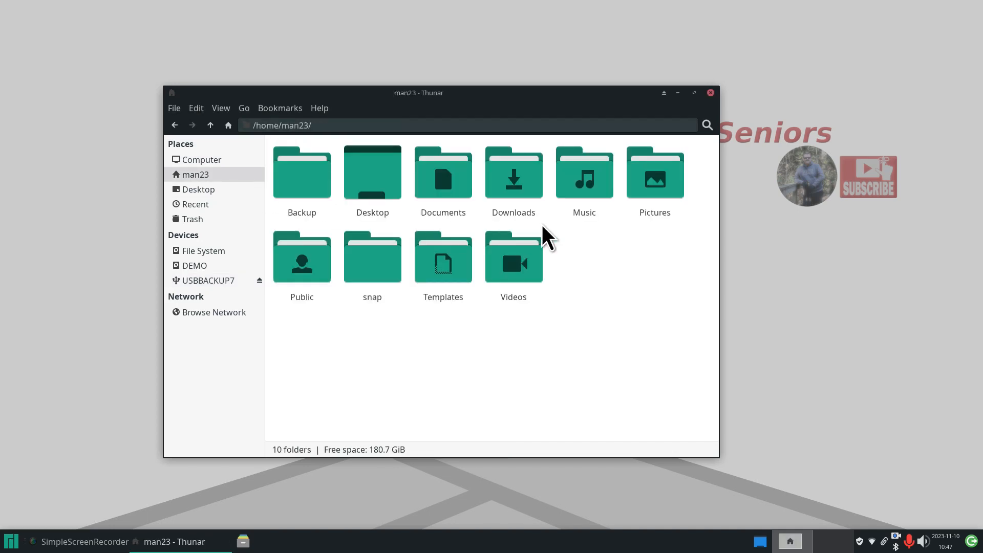
double_click(525, 196)
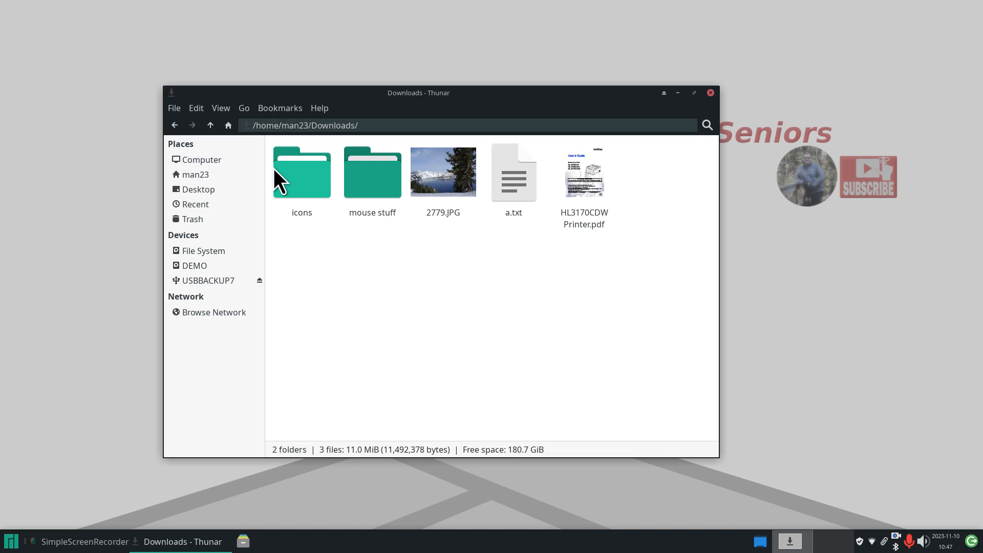
left_click_drag(657, 158, 339, 203)
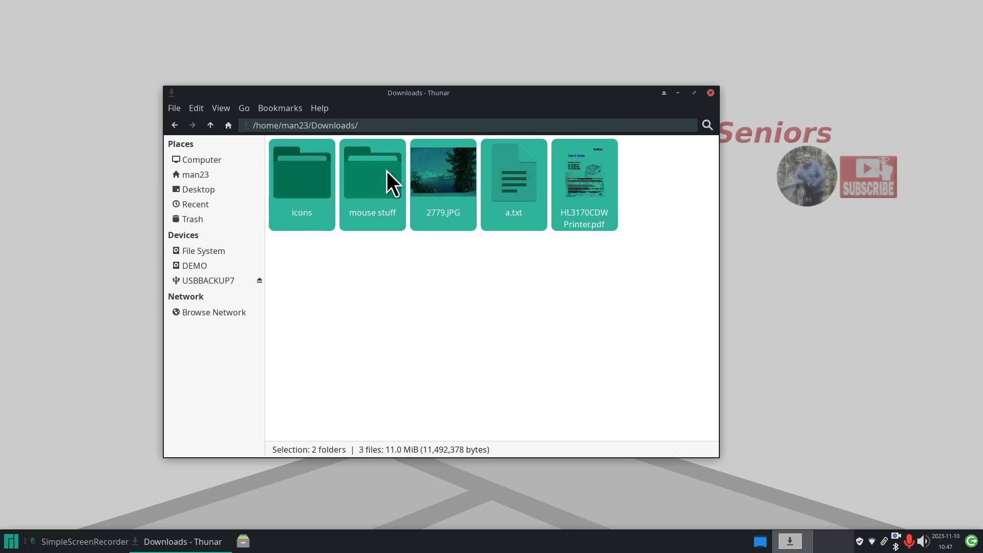
right_click(377, 166)
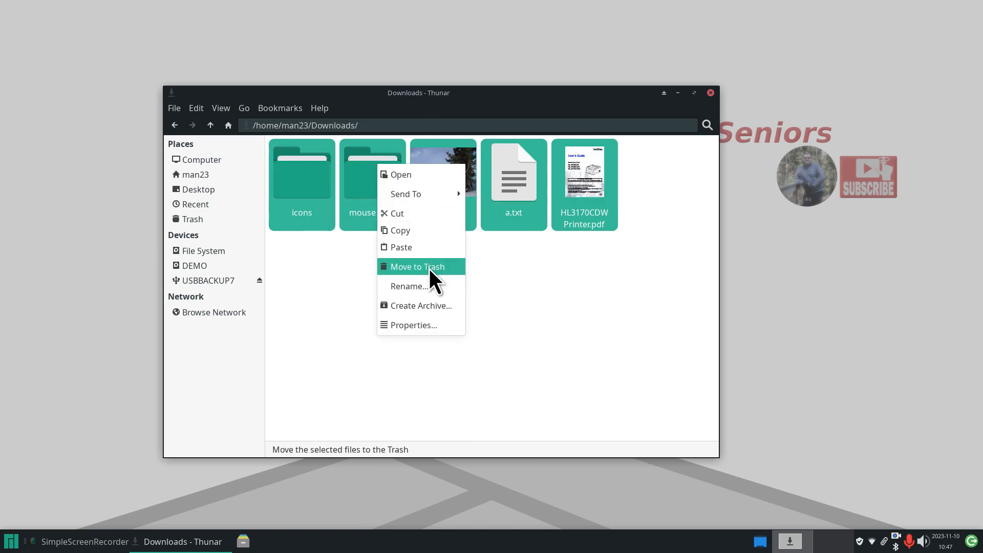
left_click(441, 305)
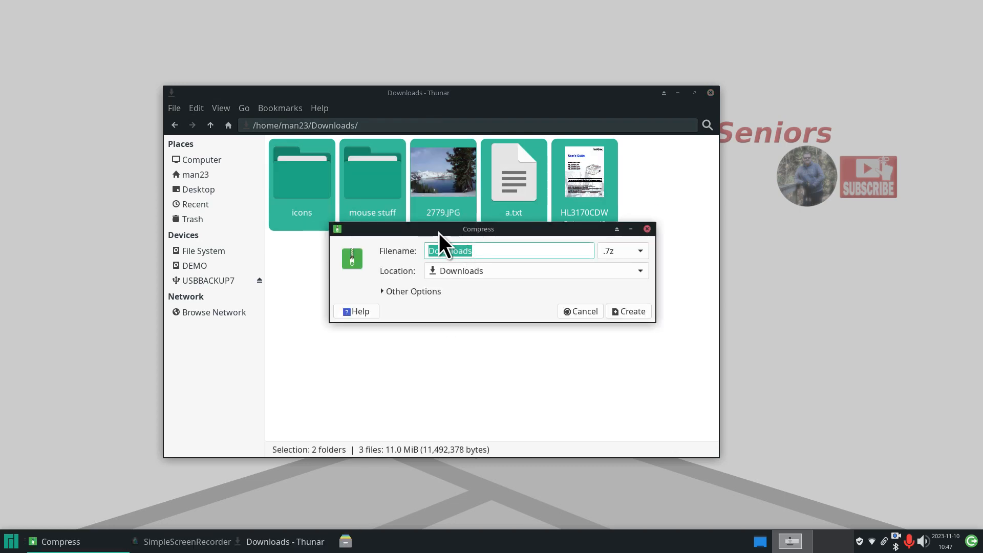
left_click_drag(438, 233, 363, 50)
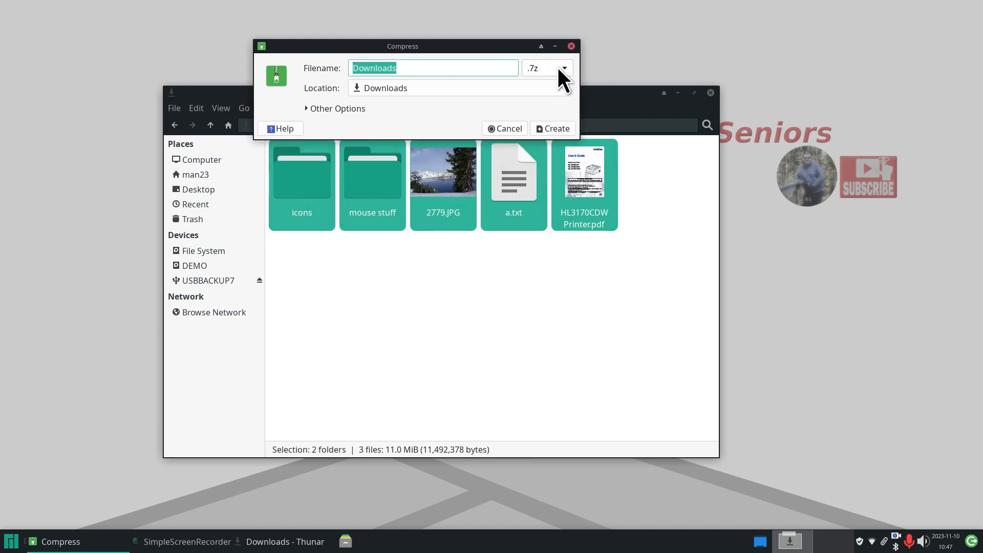
left_click(557, 64)
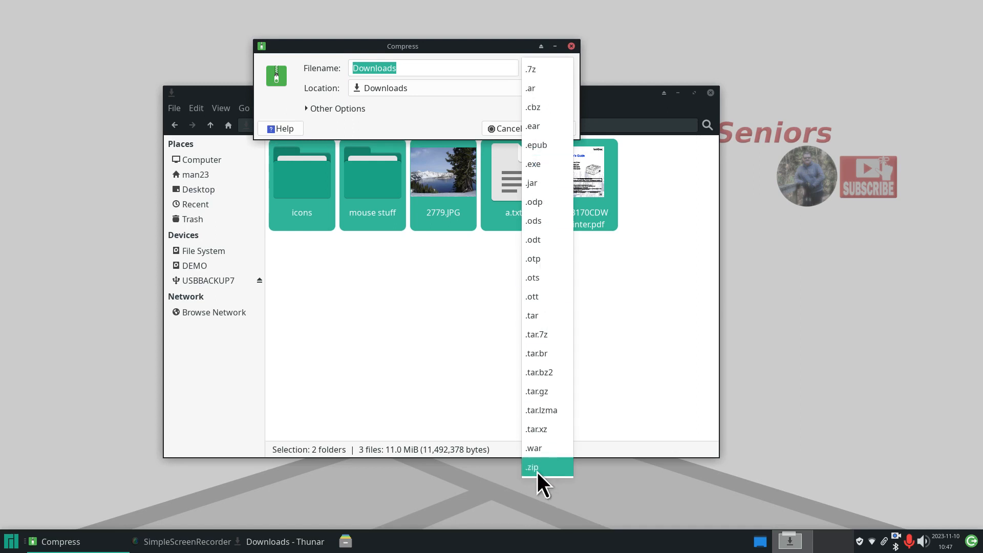
left_click(628, 377)
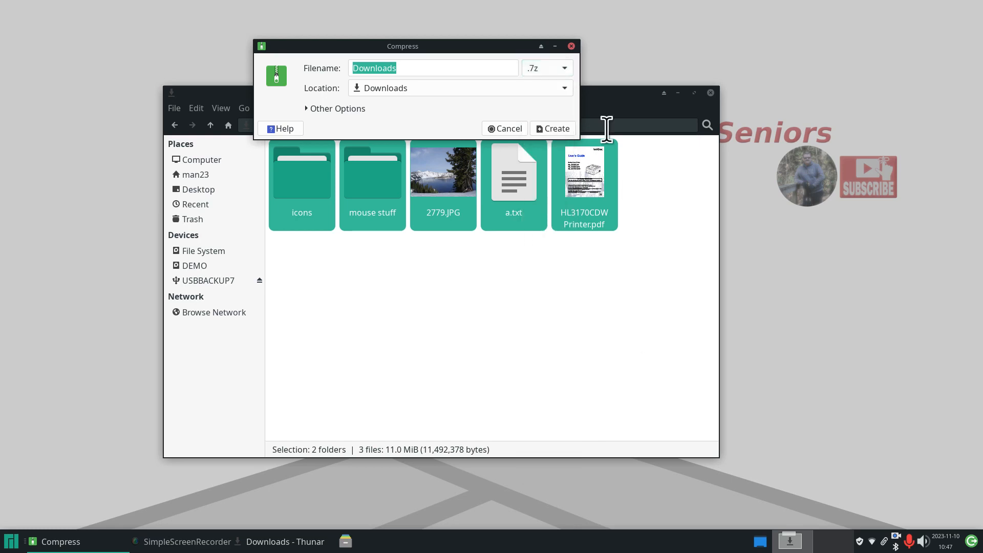
left_click(572, 47)
left_click(532, 308)
left_click(511, 173)
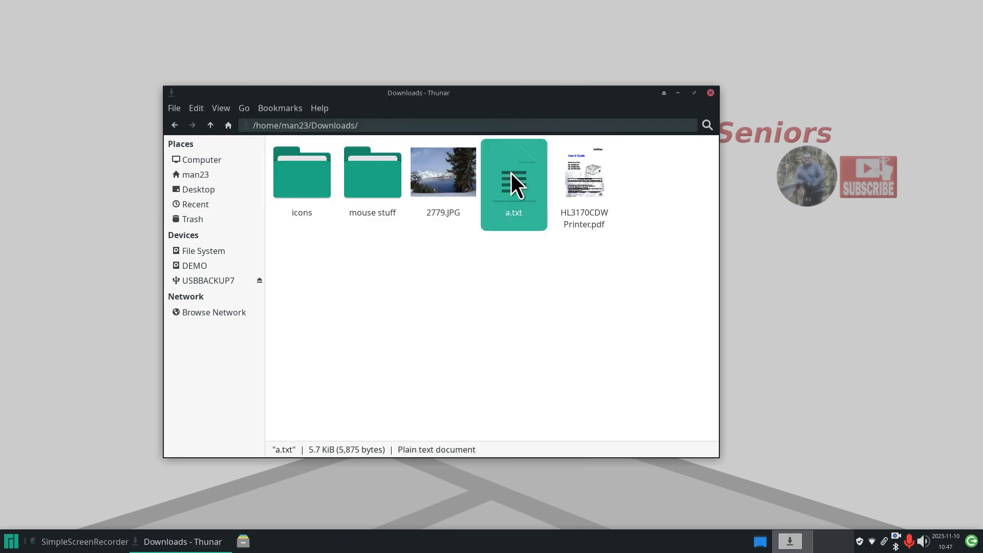
- Compress a.txt into a.txt.zst using the .zst format
right_click(511, 173)
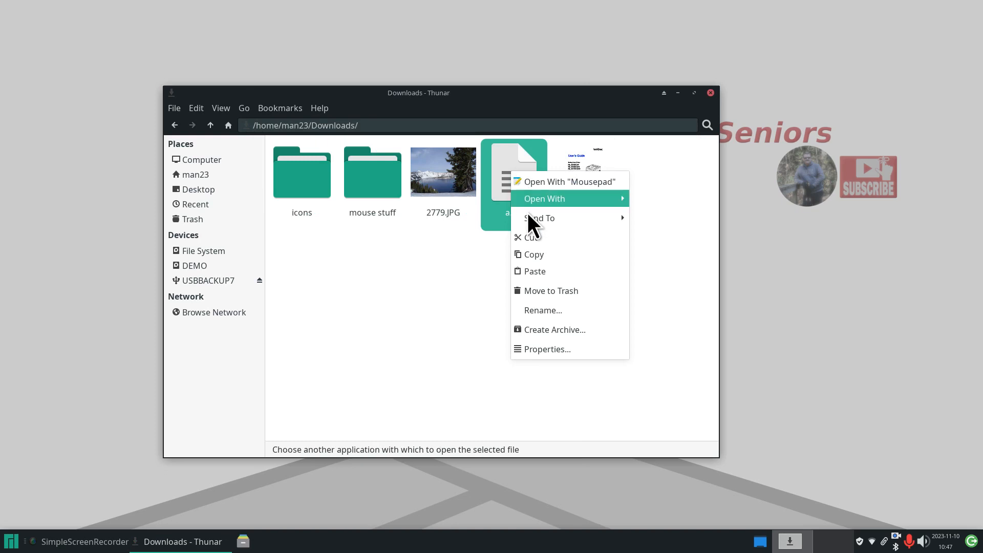
left_click(565, 332)
left_click_drag(501, 229, 448, 7)
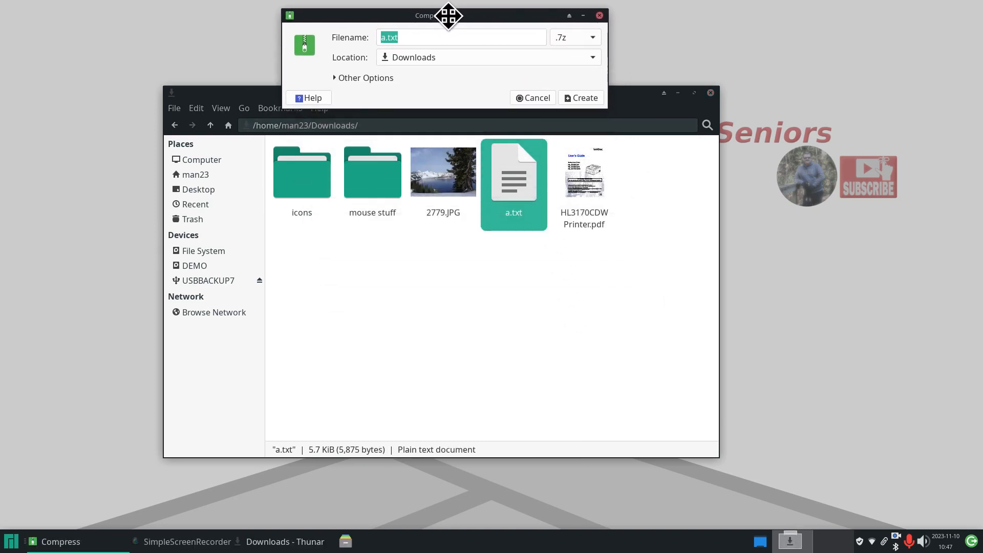
left_click(588, 29)
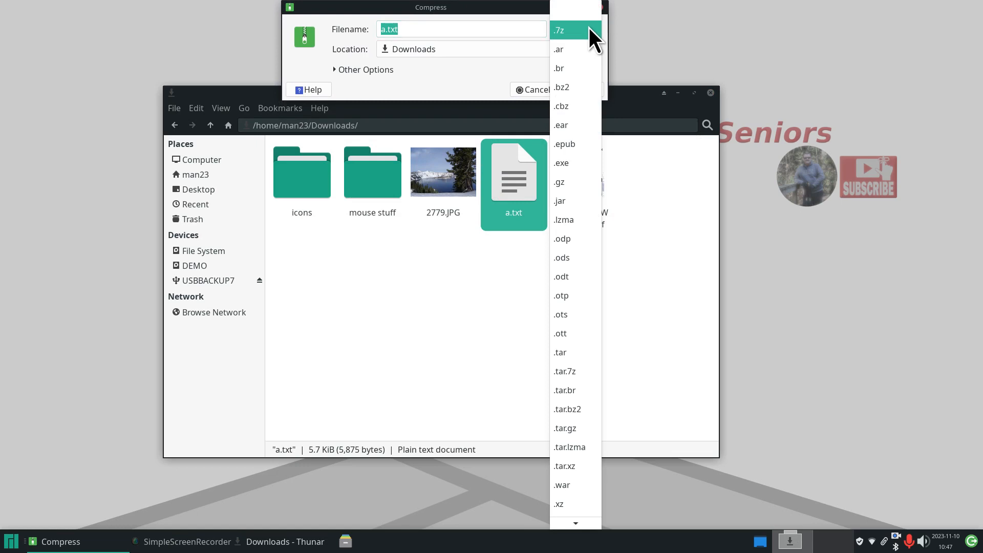
mouse_move(577, 526)
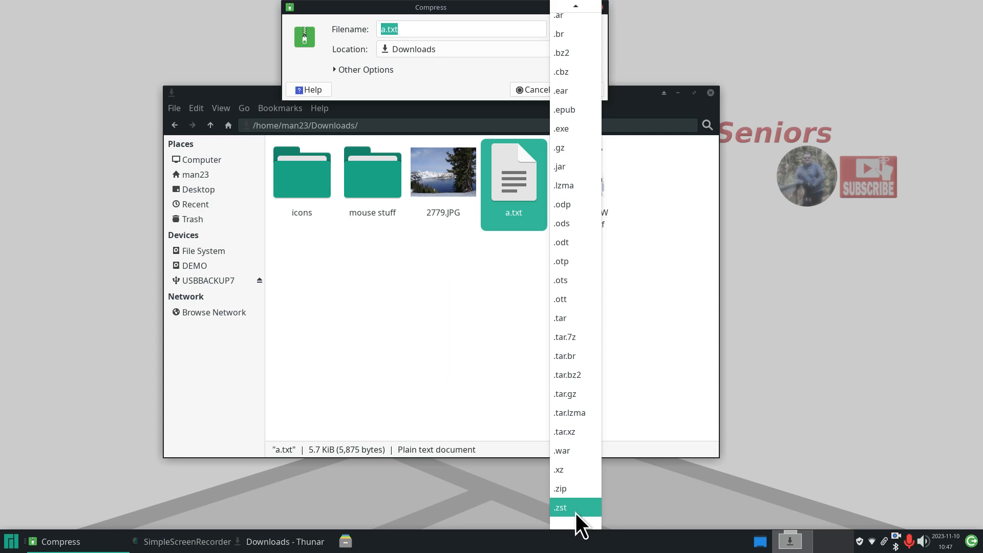
left_click(576, 512)
left_click_drag(476, 10, 482, 313)
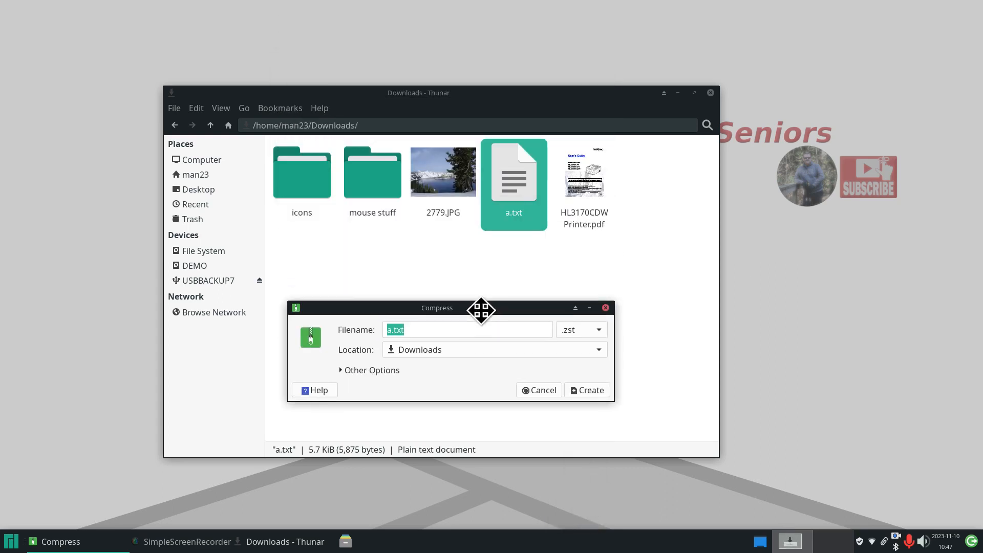
left_click(598, 397)
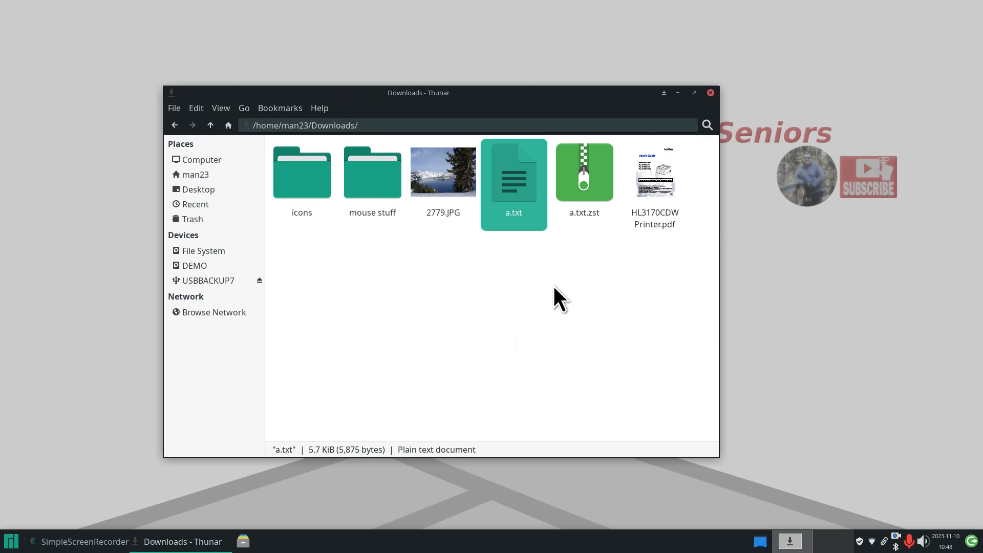
- Compare the Properties of a.txt.zst (2,821 bytes) and a.txt (5,875 bytes), then close both dialogs
right_click(585, 164)
left_click(653, 359)
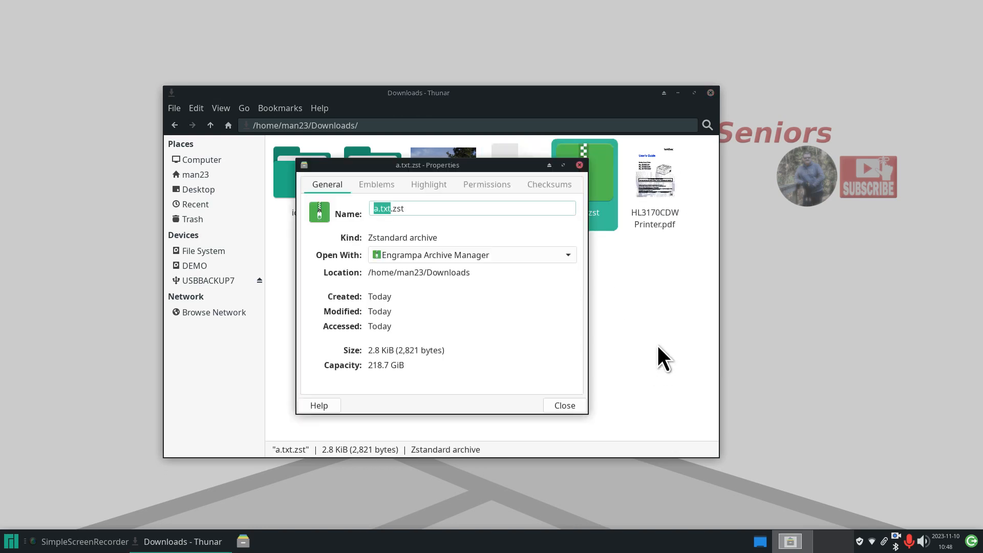
left_click_drag(426, 165, 721, 174)
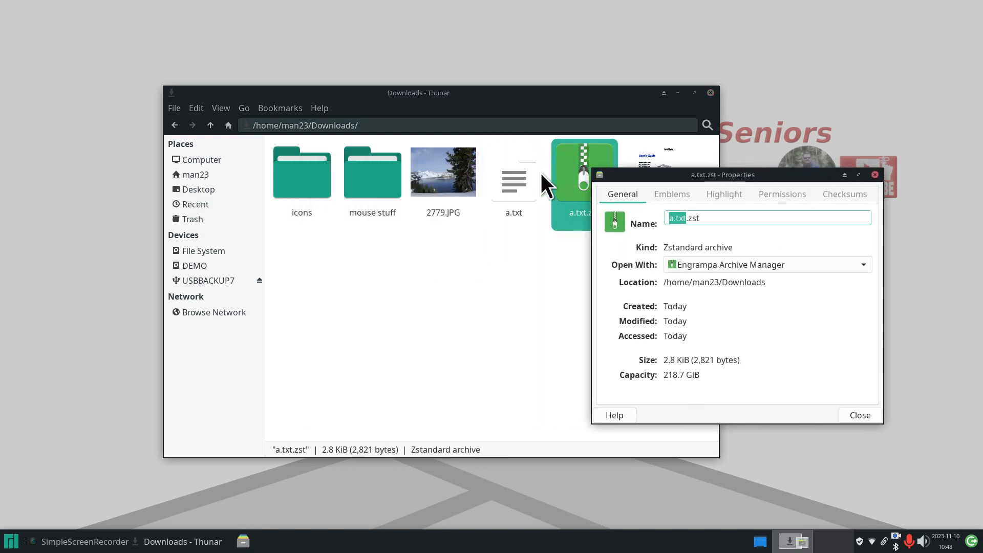
right_click(515, 173)
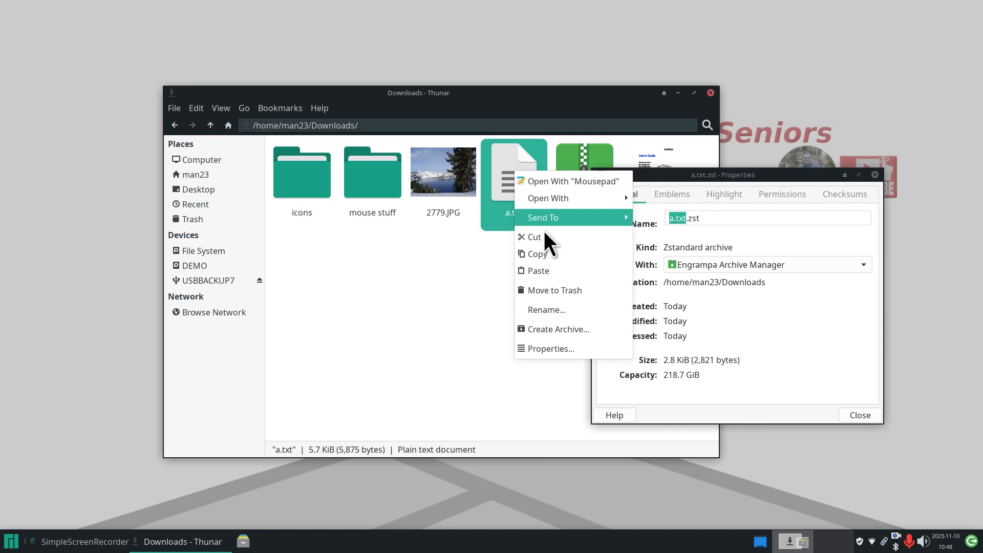
left_click(552, 349)
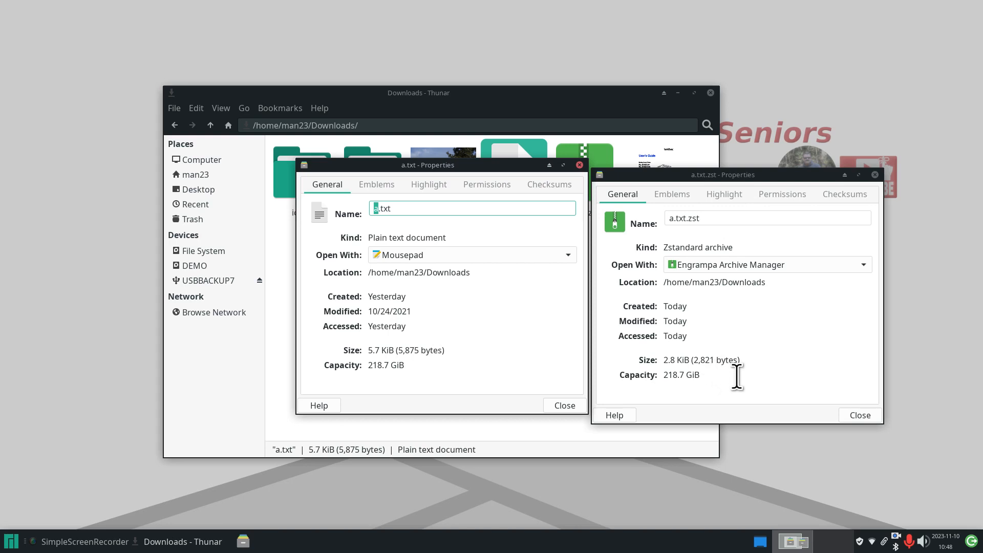
left_click(876, 175)
left_click(876, 175)
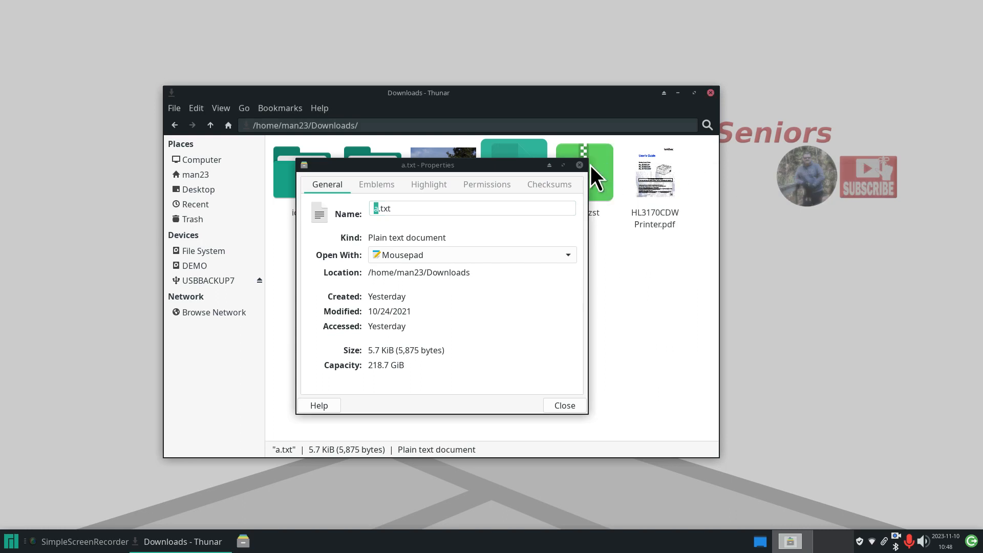
left_click(579, 165)
- Delete the a.txt.zst archive from the Downloads folder
left_click(572, 266)
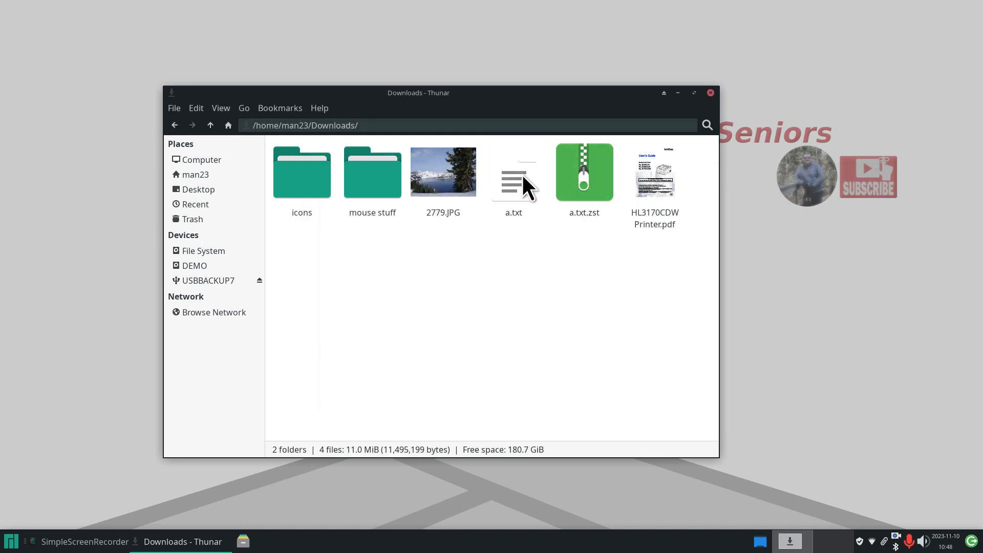
left_click(586, 166)
key("Delete")
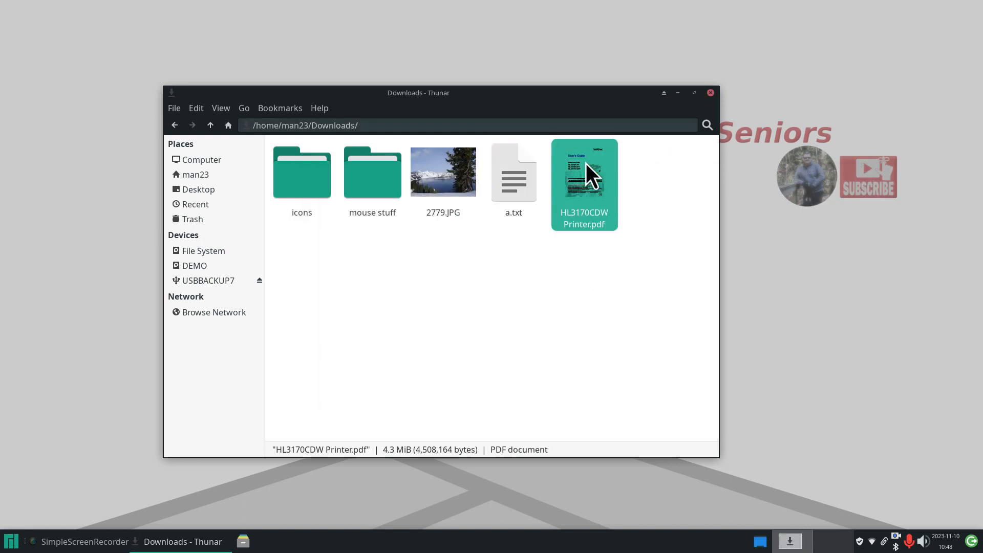
- Open a Create Archive dialog for a.txt that saves to Downloads, and browse the archive formats list
right_click(510, 165)
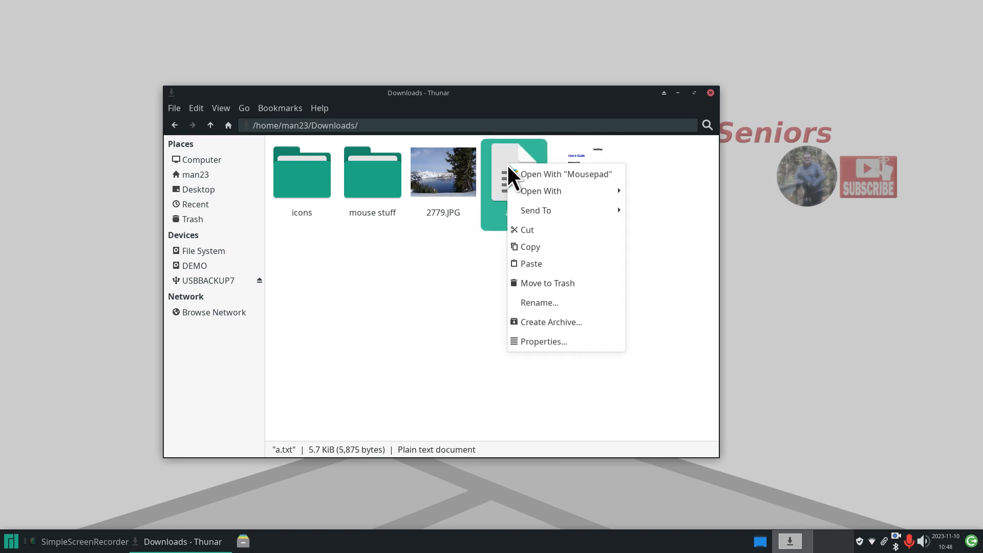
left_click(561, 320)
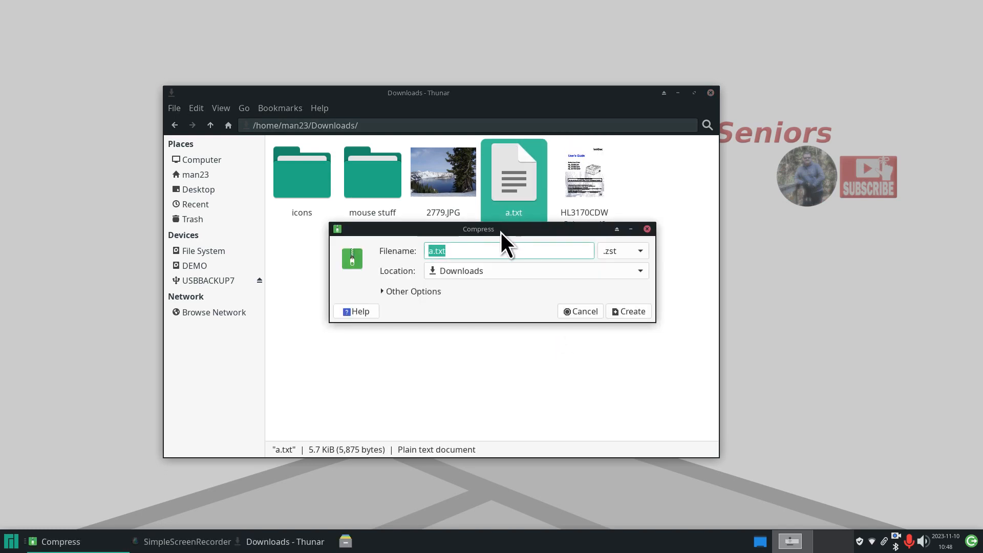
left_click_drag(501, 231, 438, 45)
left_click(569, 66)
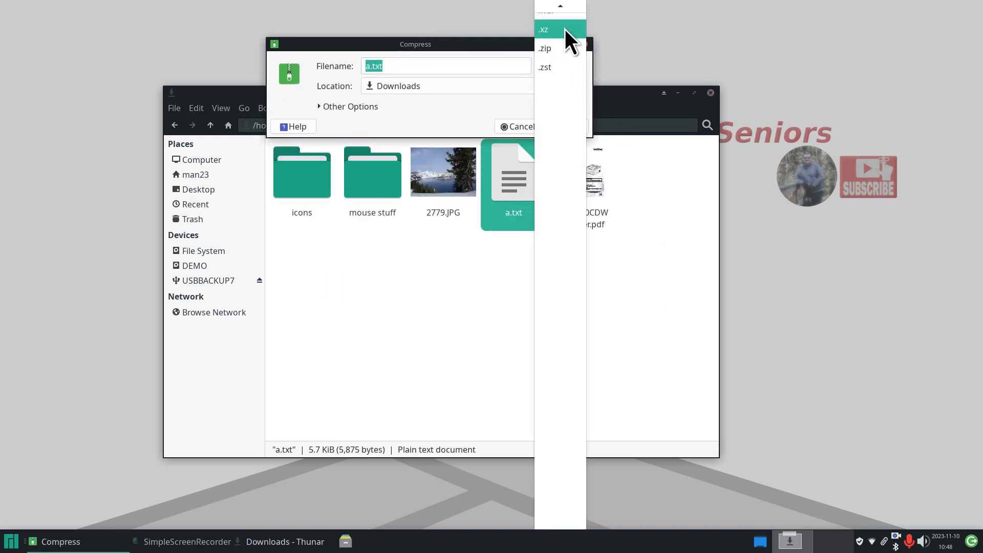
mouse_move(561, 7)
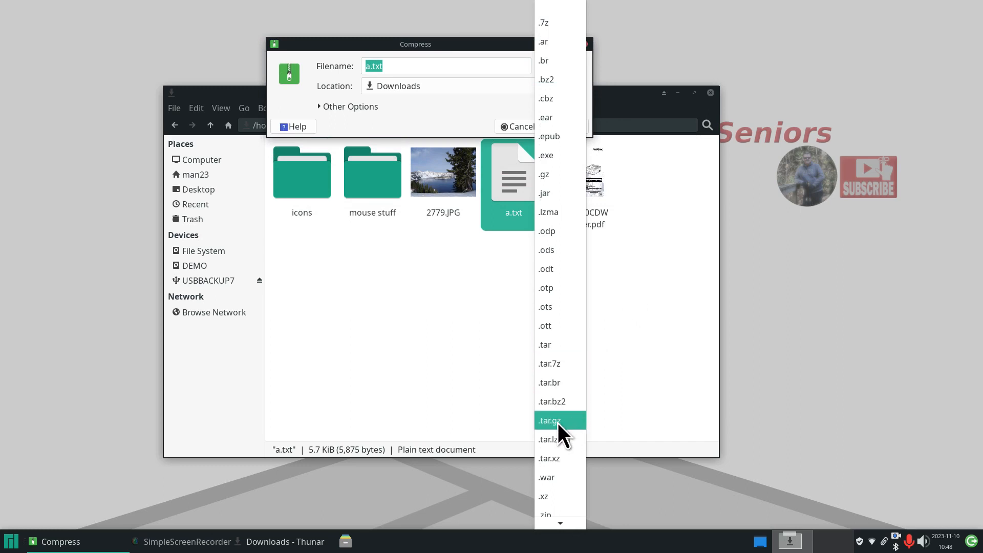
mouse_move(558, 526)
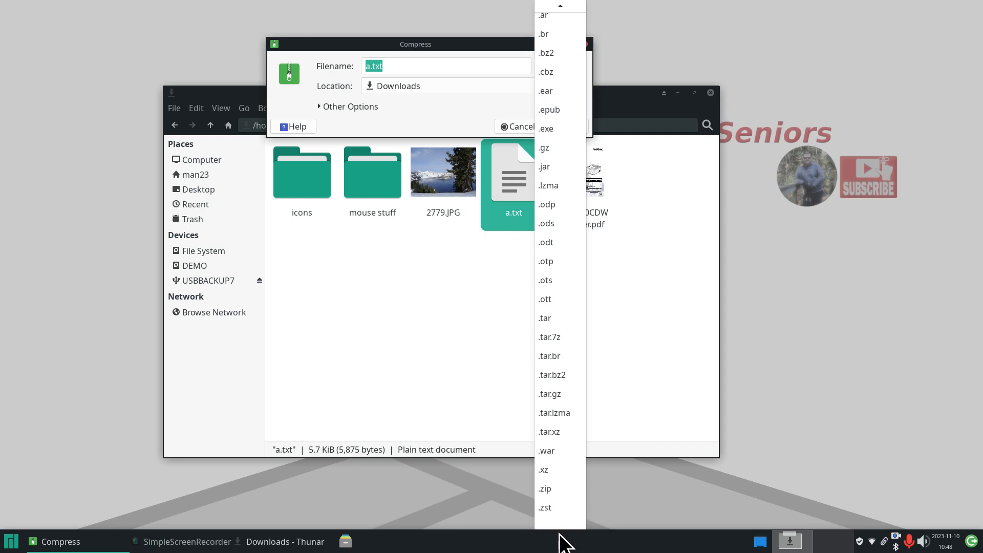
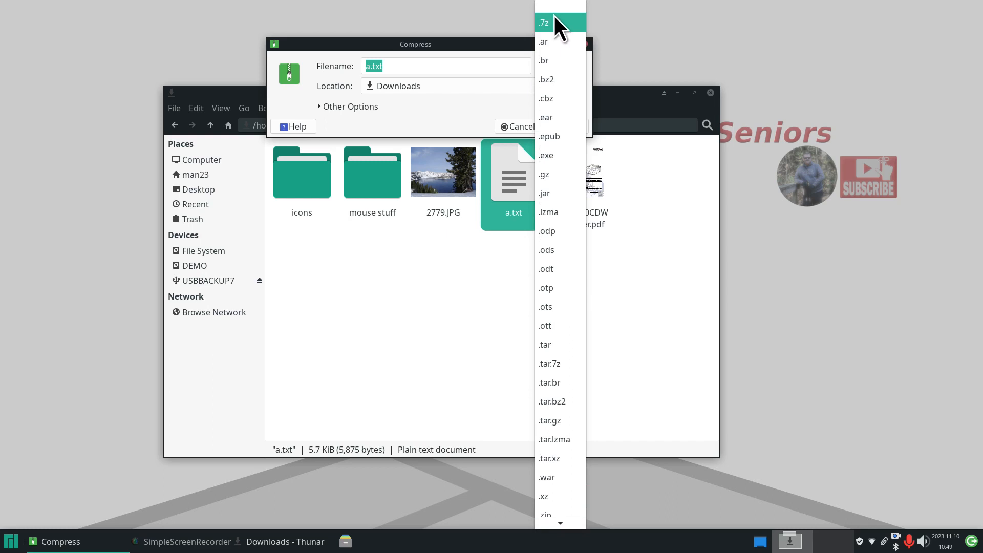
- Dismiss the archive format list and cancel the Compress dialog for a.txt
mouse_move(561, 525)
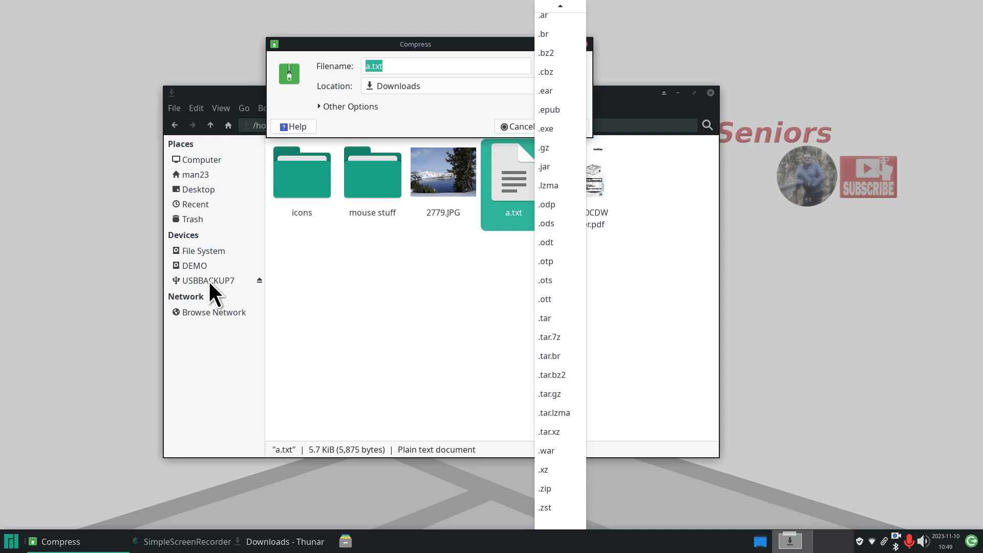
scroll(564, 113, "up", 1)
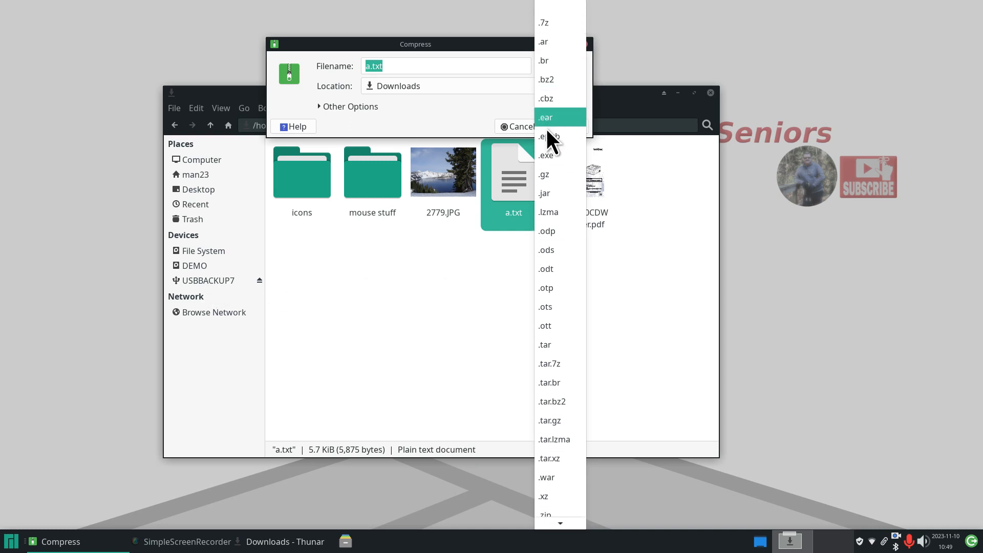
left_click(397, 285)
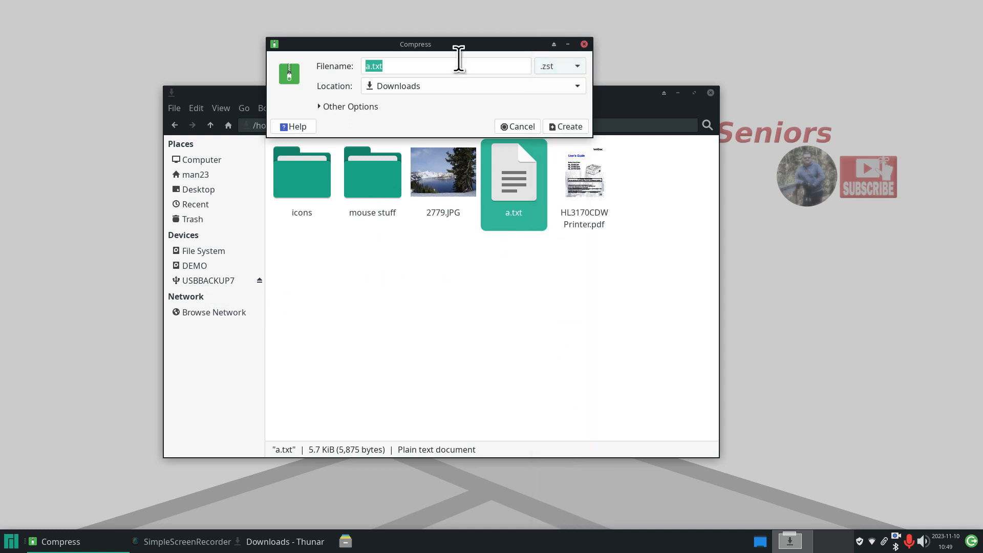
left_click_drag(460, 48, 447, 250)
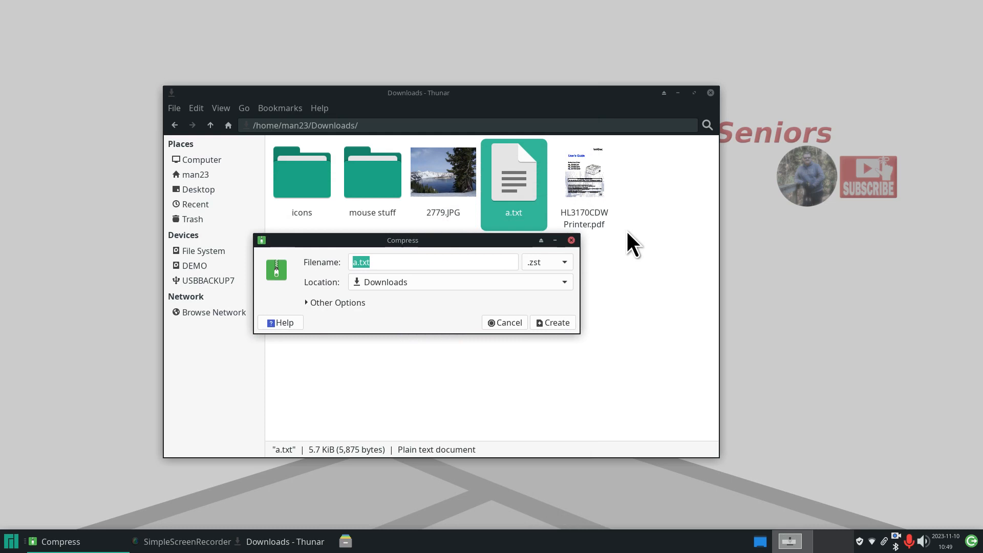
left_click(573, 242)
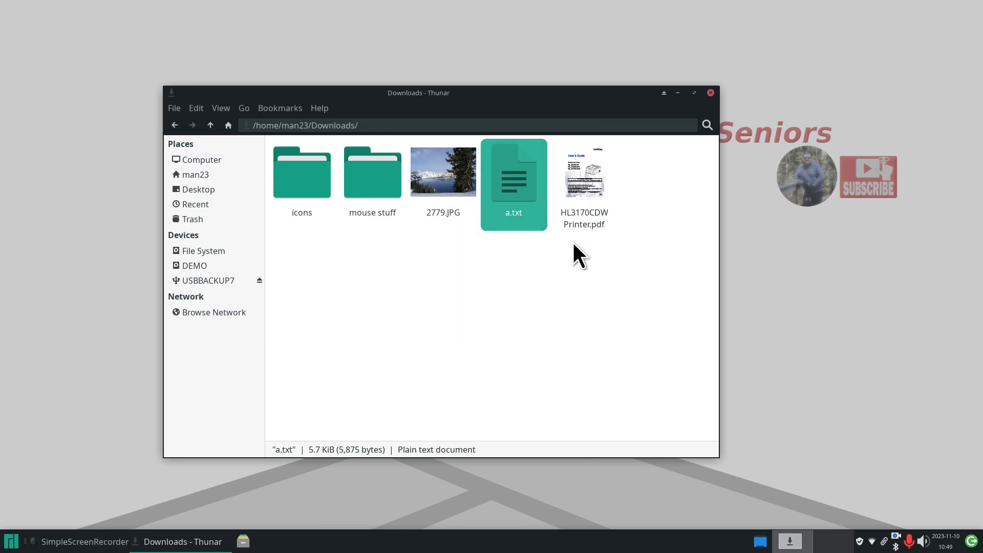
- Select all five Downloads items and start a tar-format archive of them
left_click(554, 272)
left_click_drag(656, 158, 332, 225)
right_click(386, 172)
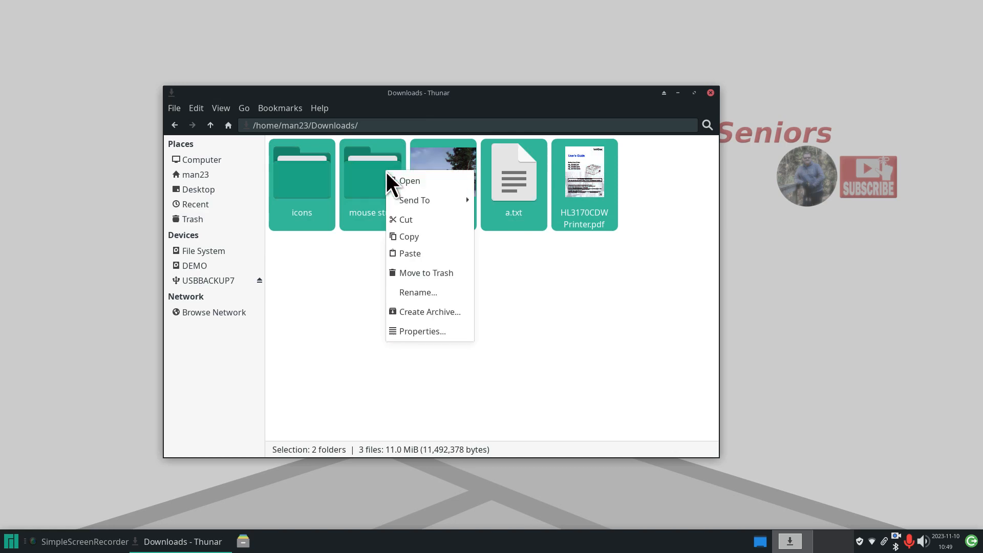
left_click(451, 313)
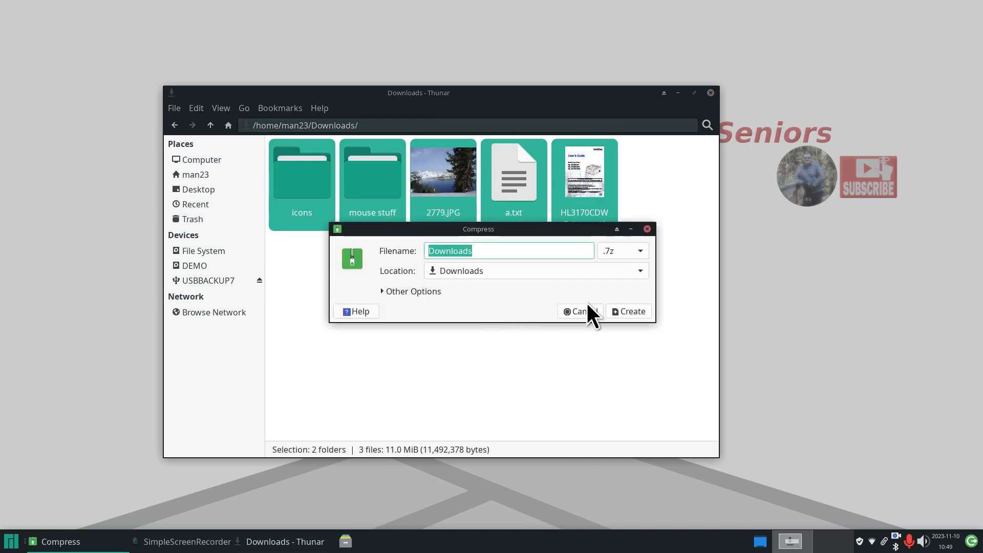
left_click(629, 250)
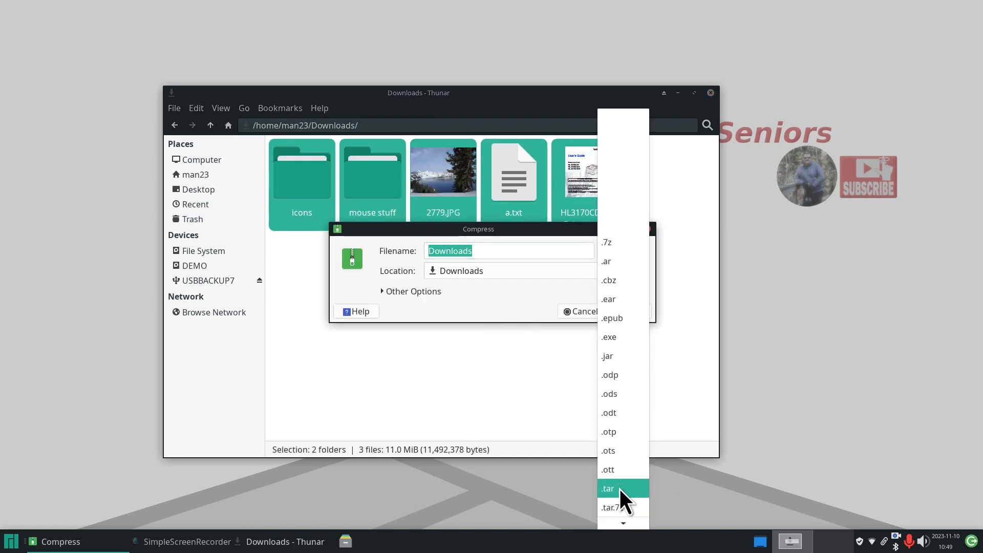
left_click(620, 487)
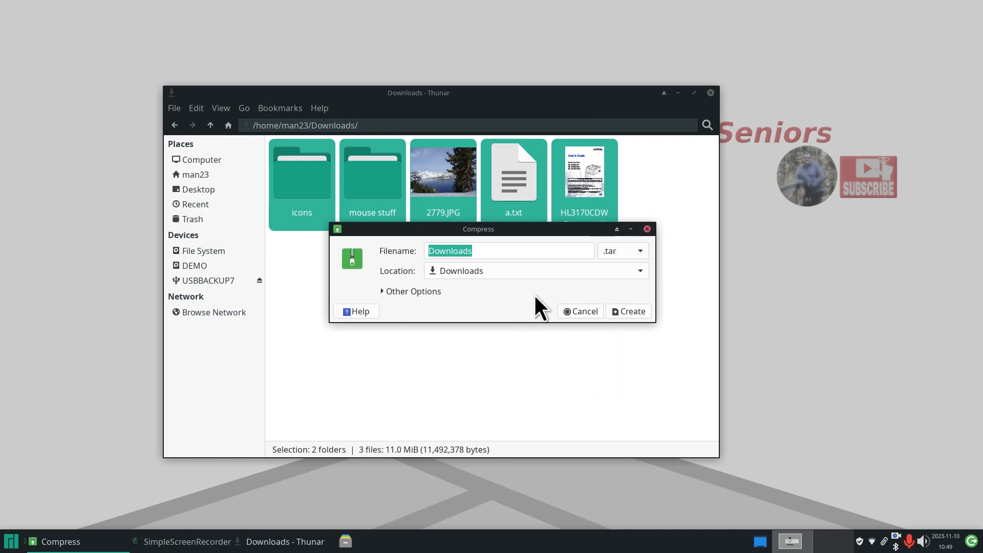
- Name the archive Downloads11-10-23.tar, create it, and cut it for moving
left_click(483, 250)
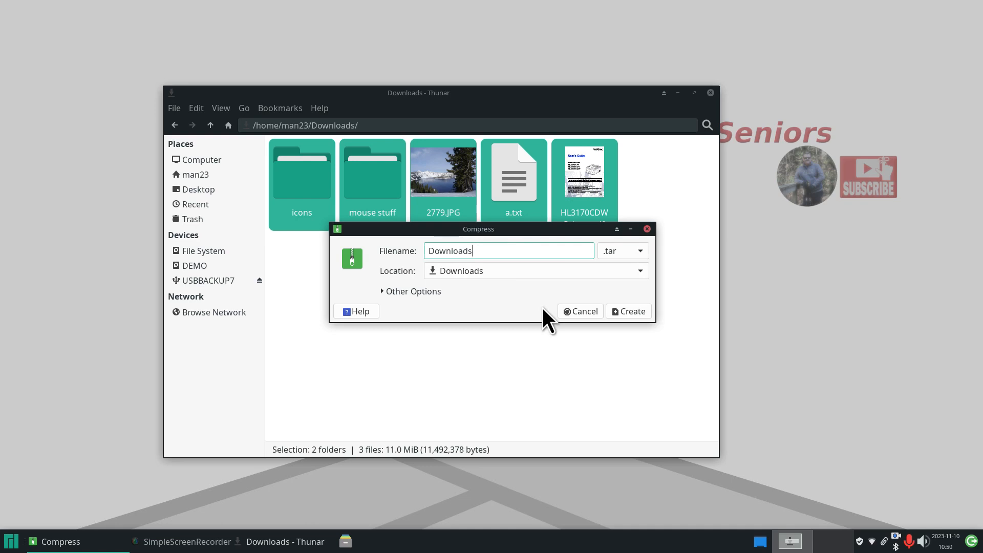
type("11-10-23")
left_click(632, 311)
right_click(592, 168)
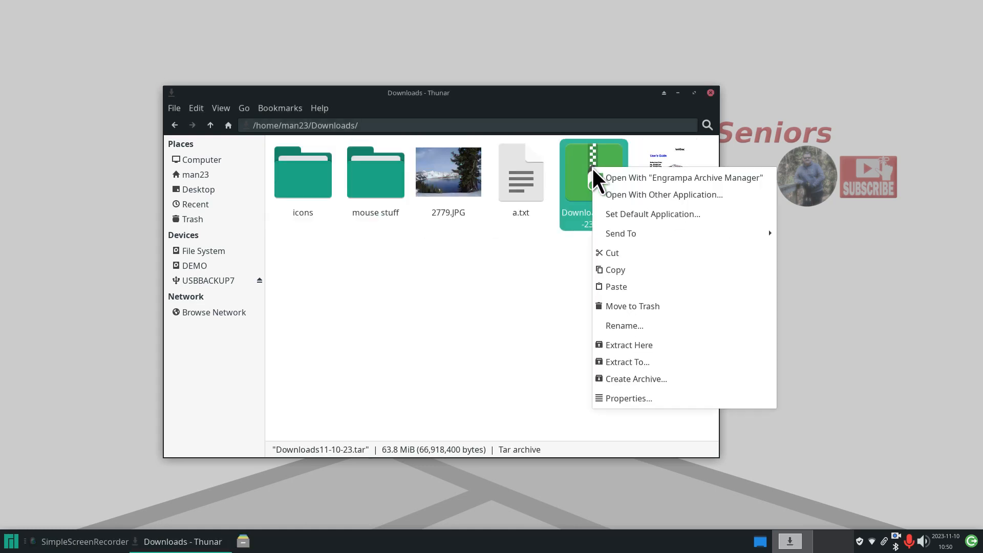
left_click(631, 254)
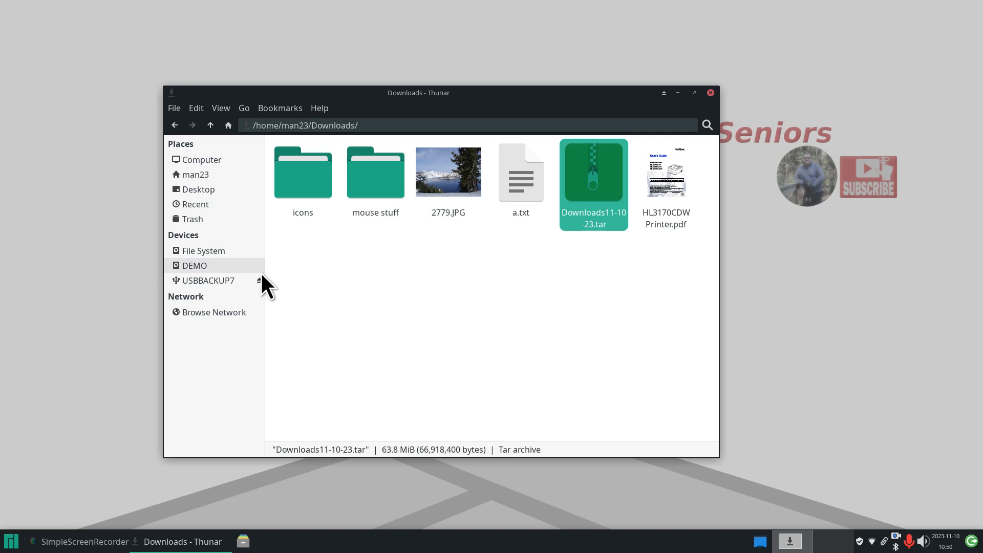
- Paste Downloads11-10-23.tar into ~/Backup and delete the old Downloads2.zip backup
left_click(211, 174)
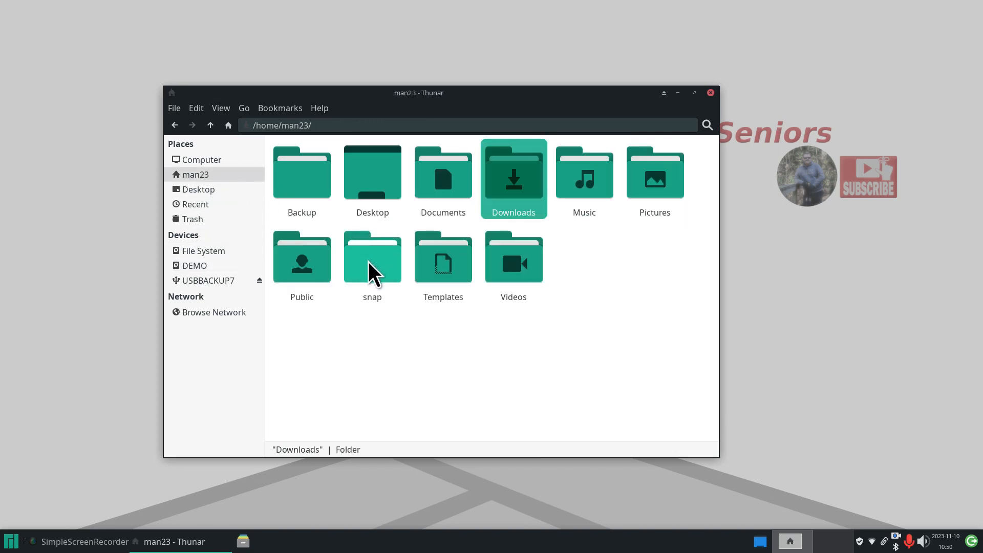
double_click(303, 169)
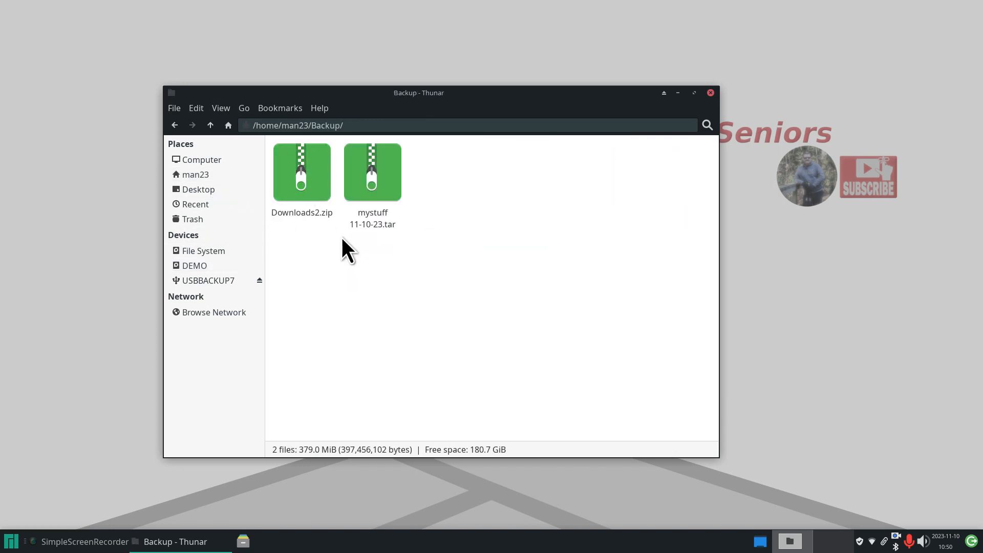
right_click(339, 277)
left_click(402, 323)
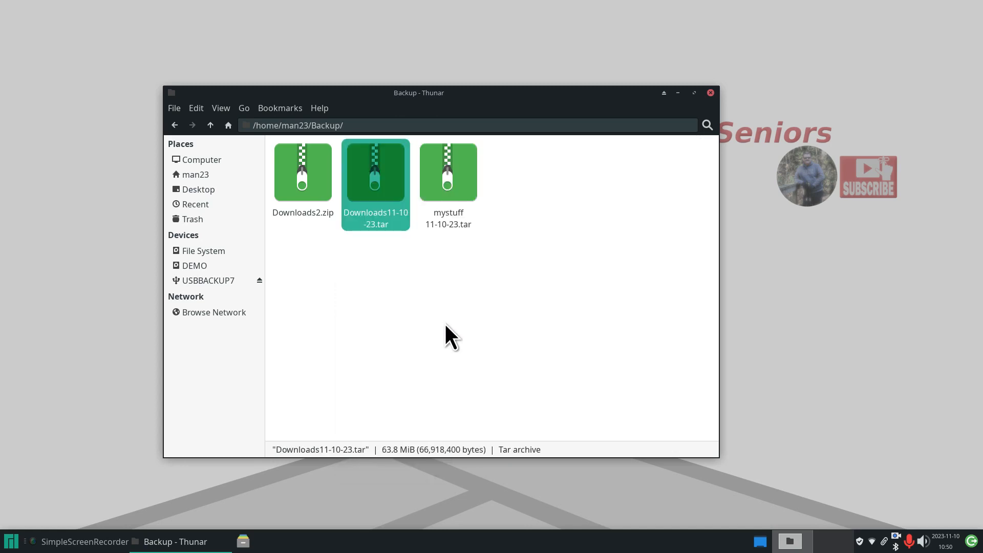
left_click(444, 322)
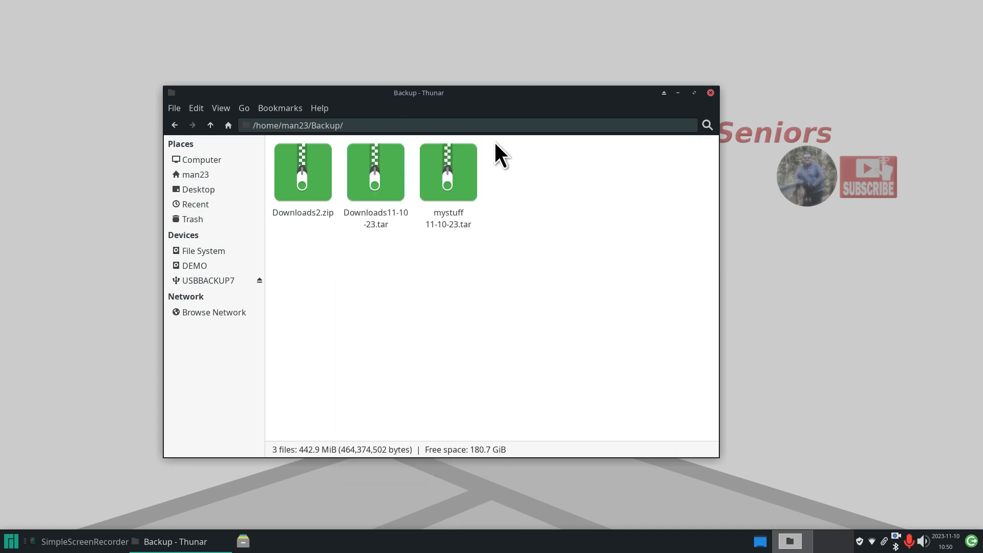
left_click(296, 167)
key("Delete")
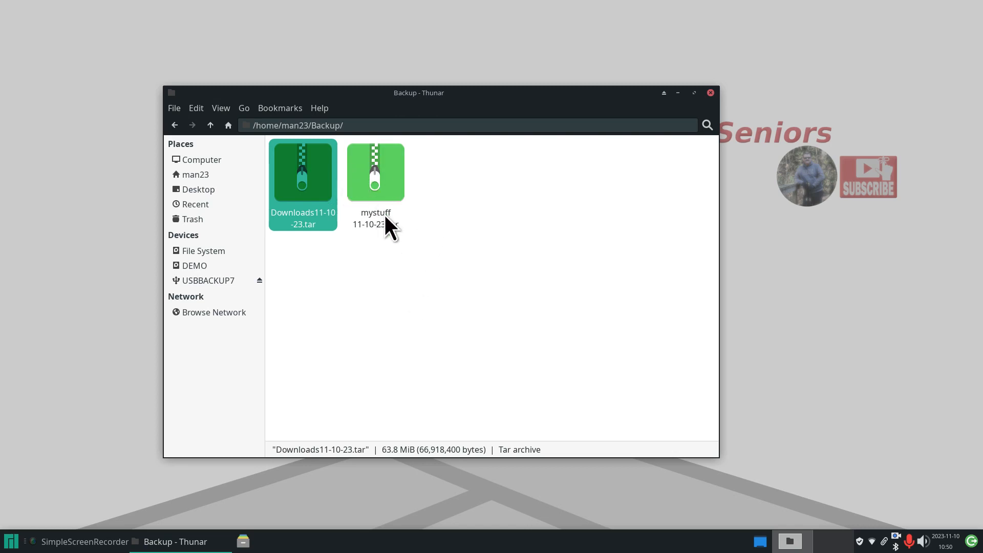
- Confirm mystuff 11-10-23.tar is 342.7 MiB, then return to the man23 home folder
left_click(373, 165)
right_click(373, 165)
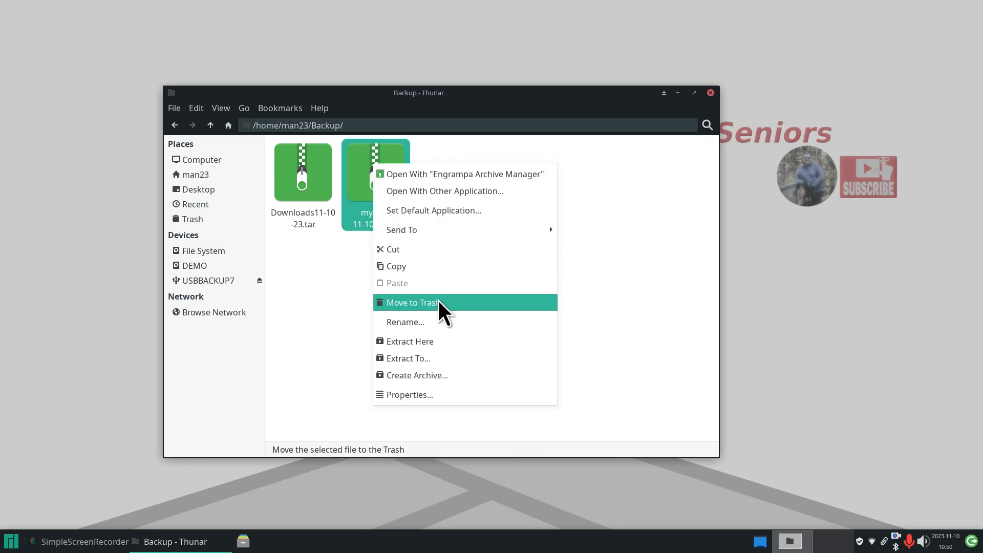
left_click(444, 394)
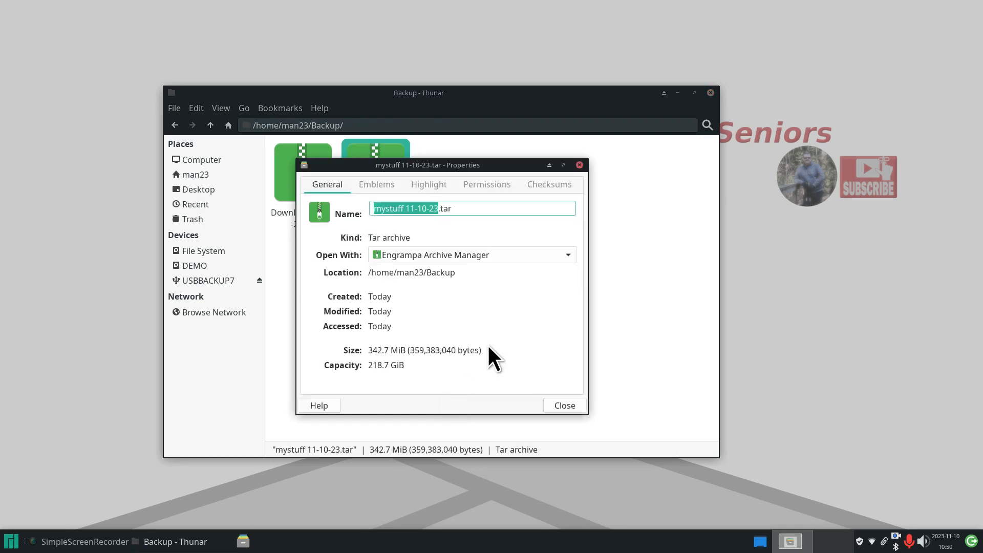
left_click(564, 403)
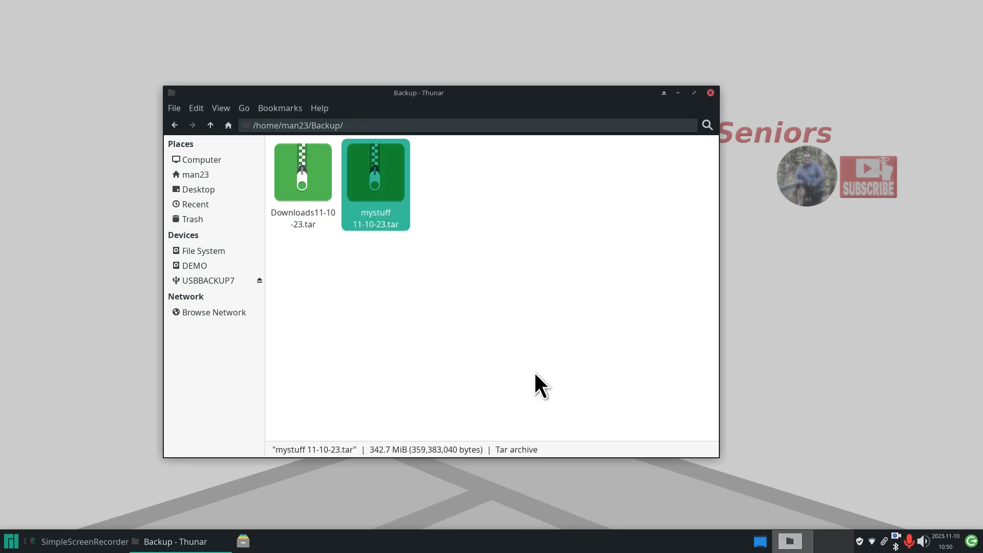
left_click(197, 176)
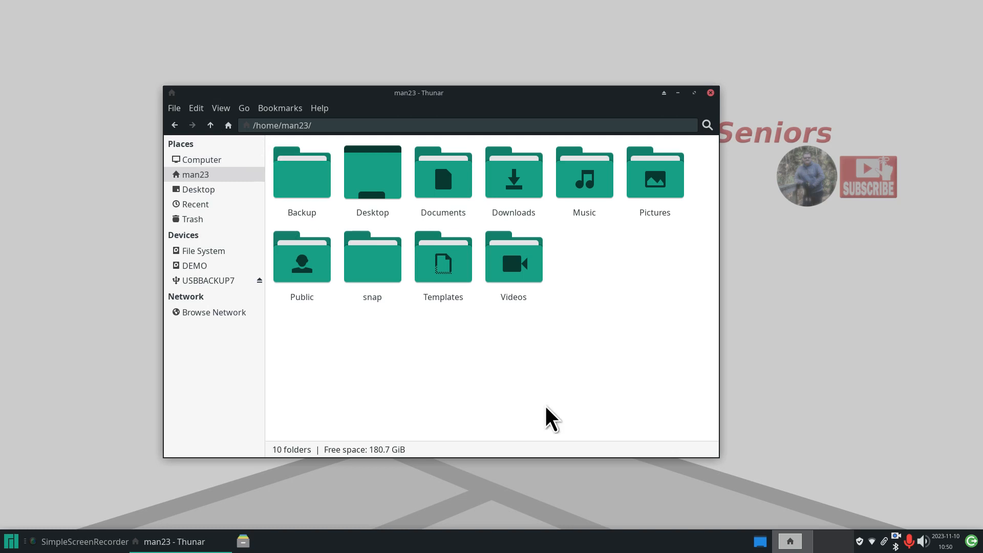
- Create man23.tar from all ten folders in the home folder
key("ctrl+a")
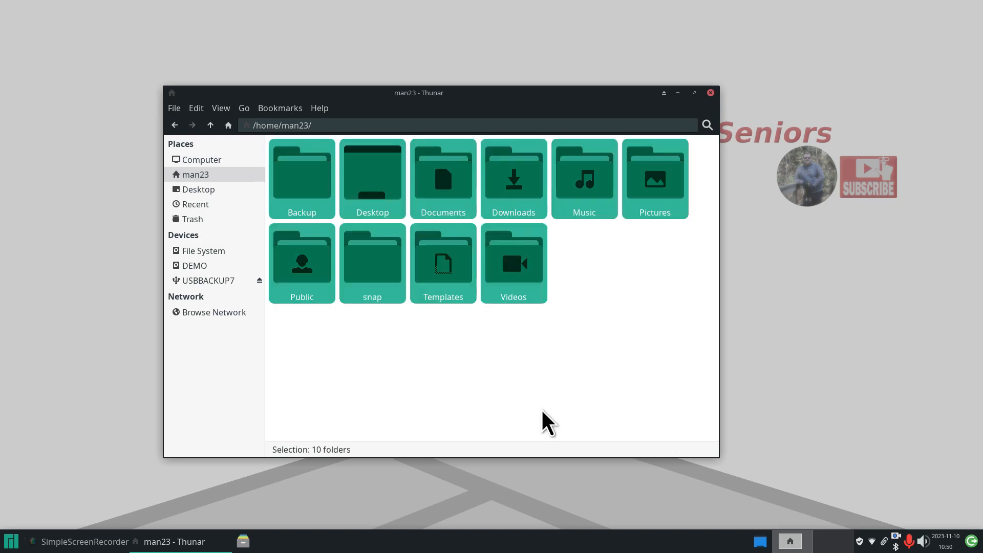
right_click(503, 253)
left_click(584, 441)
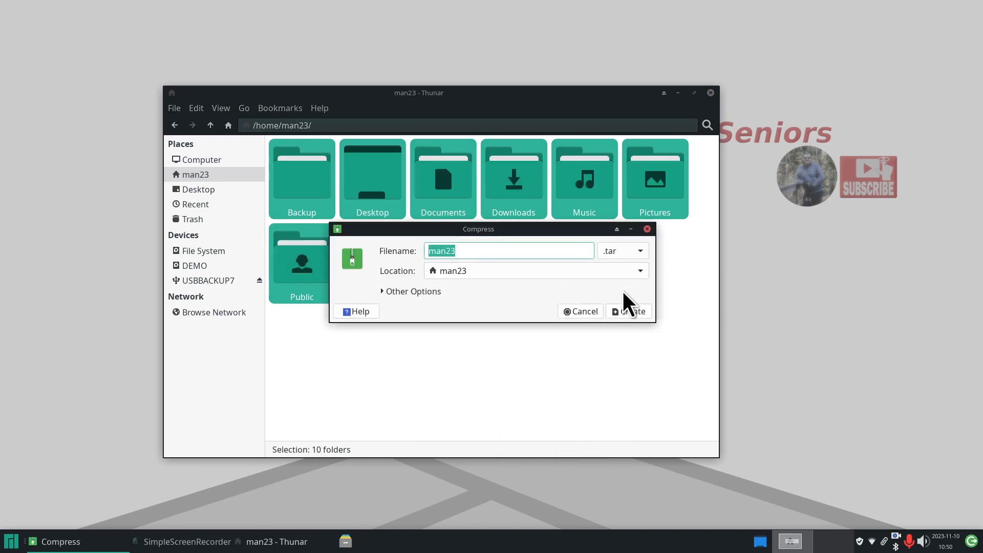
left_click(634, 314)
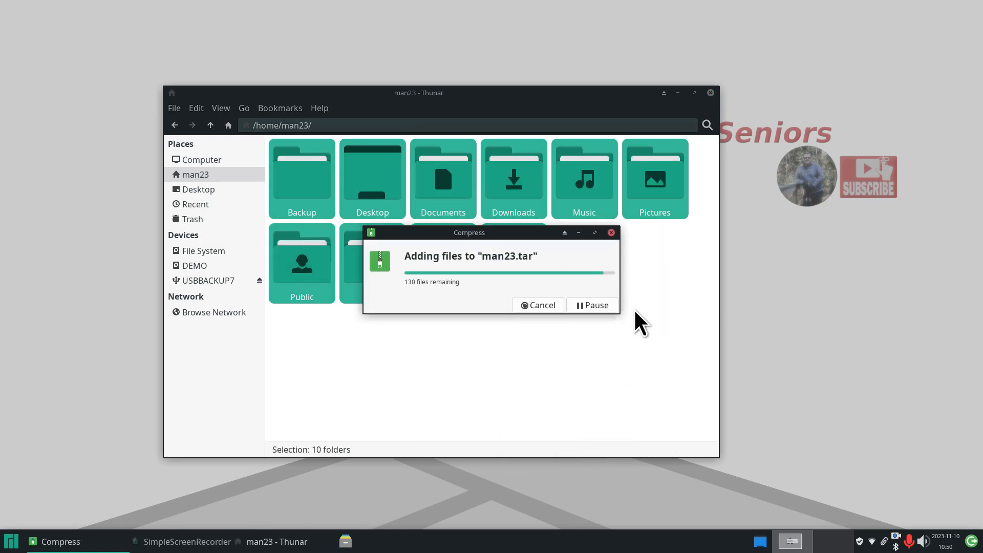
- Check man23.tar's Properties: 800.8 MiB (839,680,000 bytes)
right_click(585, 256)
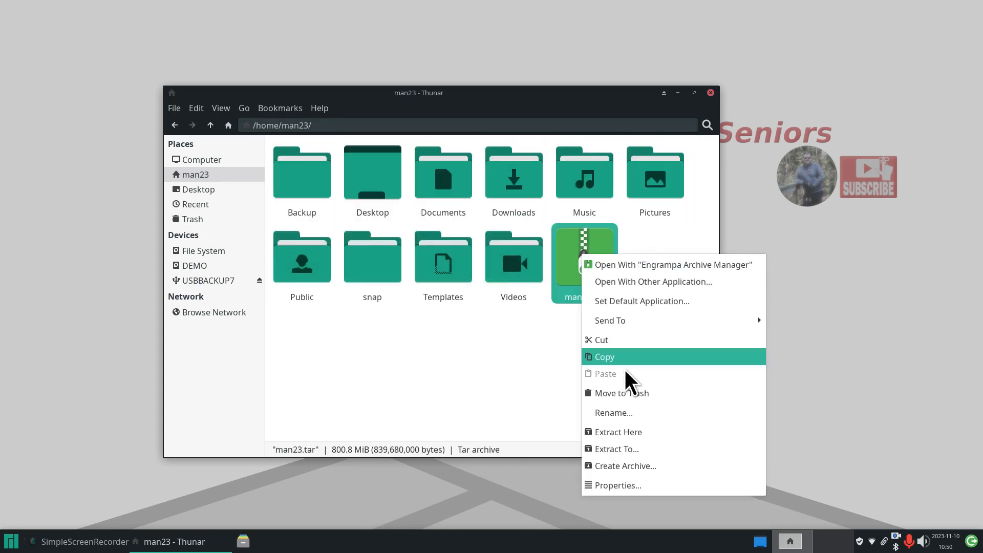
left_click(652, 505)
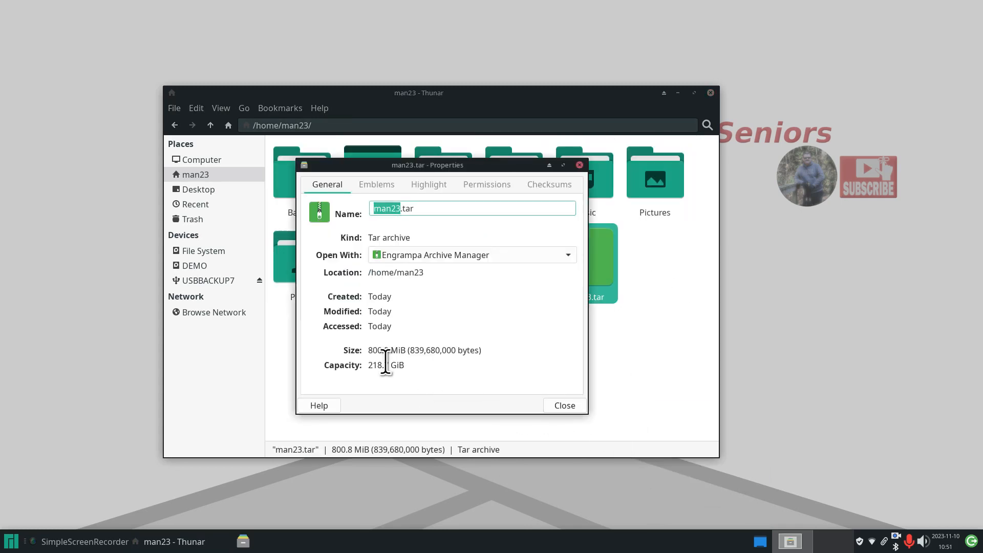
left_click_drag(435, 165, 358, 210)
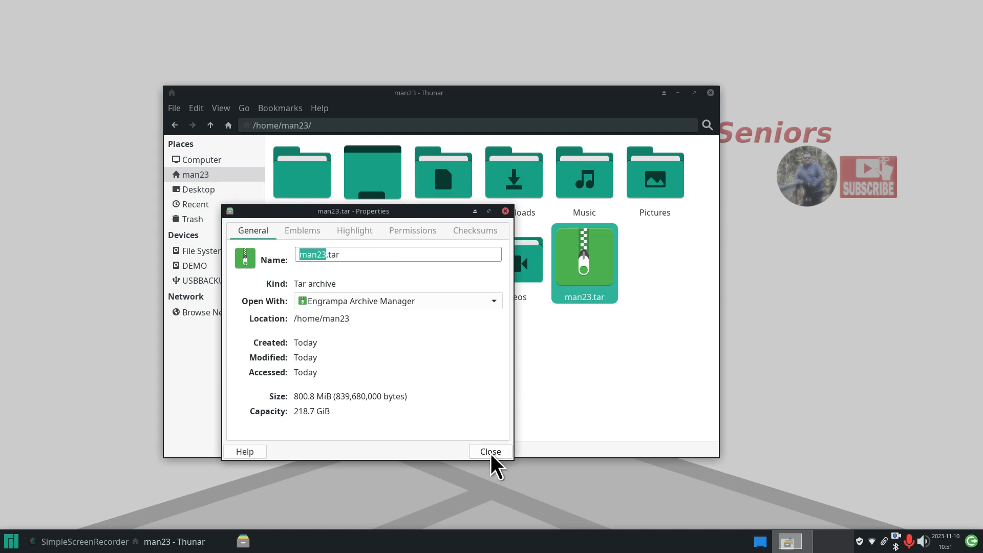
left_click_drag(336, 397, 395, 397)
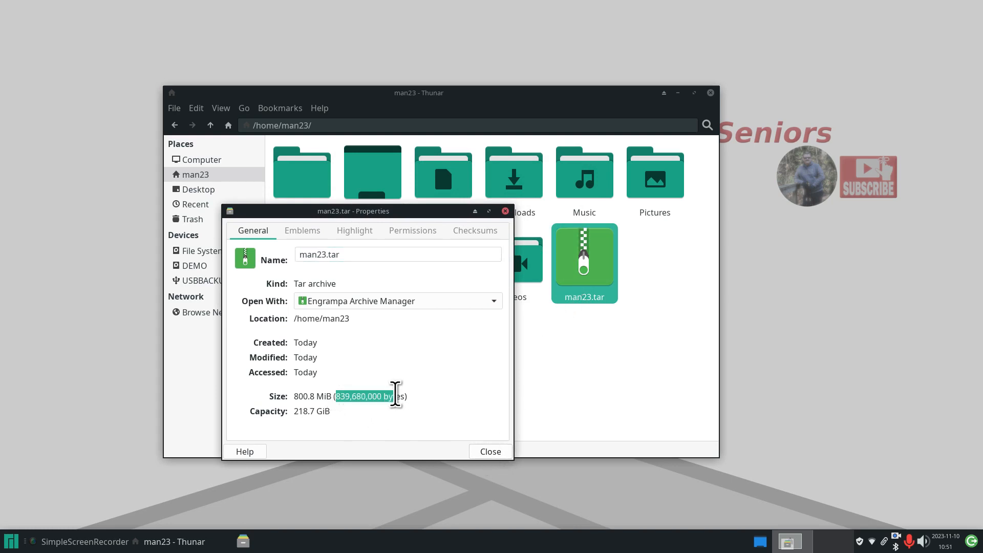
left_click(491, 453)
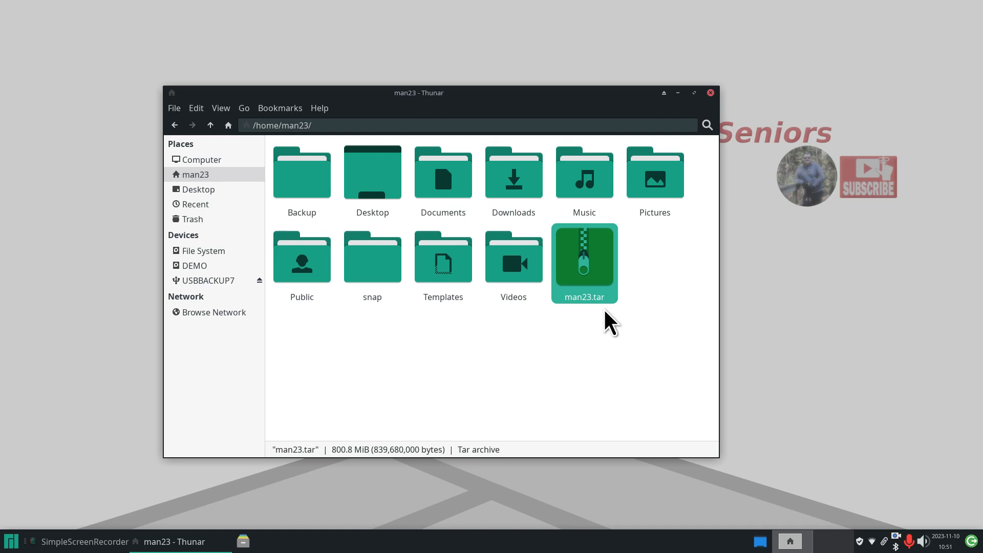
- Review man23.tar's Properties once more
right_click(597, 267)
left_click(649, 486)
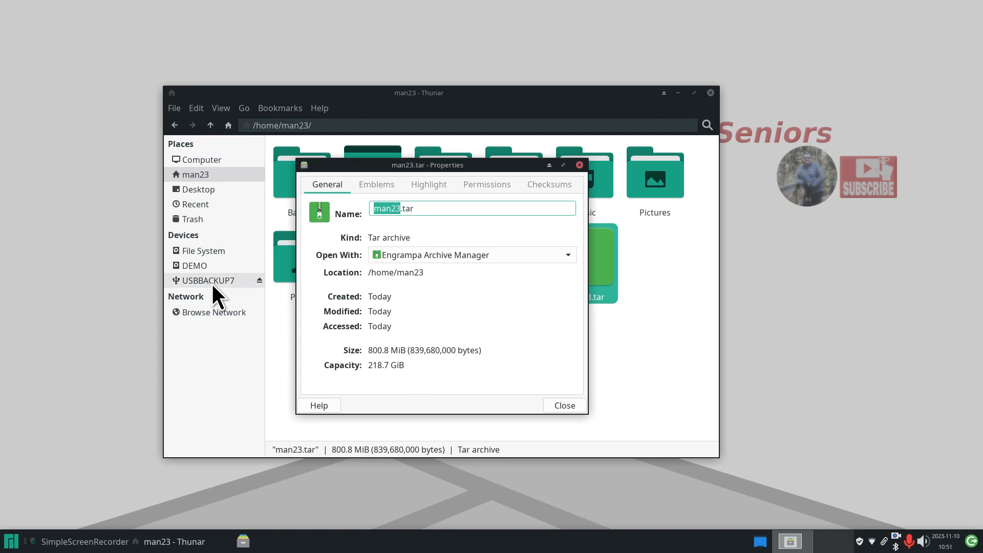
mouse_move(212, 285)
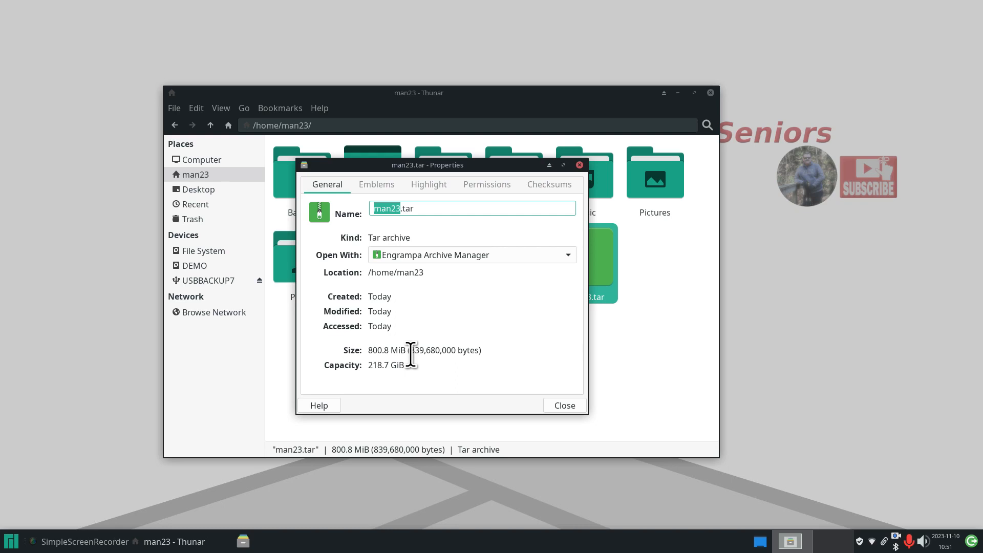
left_click(564, 406)
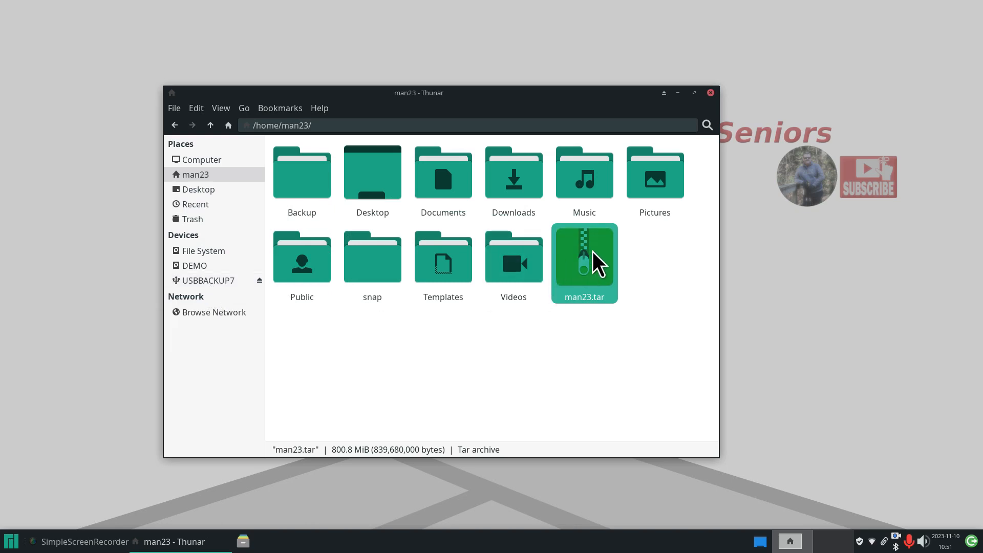
- Move man23.tar into the Backup folder and open Backup
left_click_drag(593, 278, 288, 190)
left_click(303, 178)
double_click(303, 179)
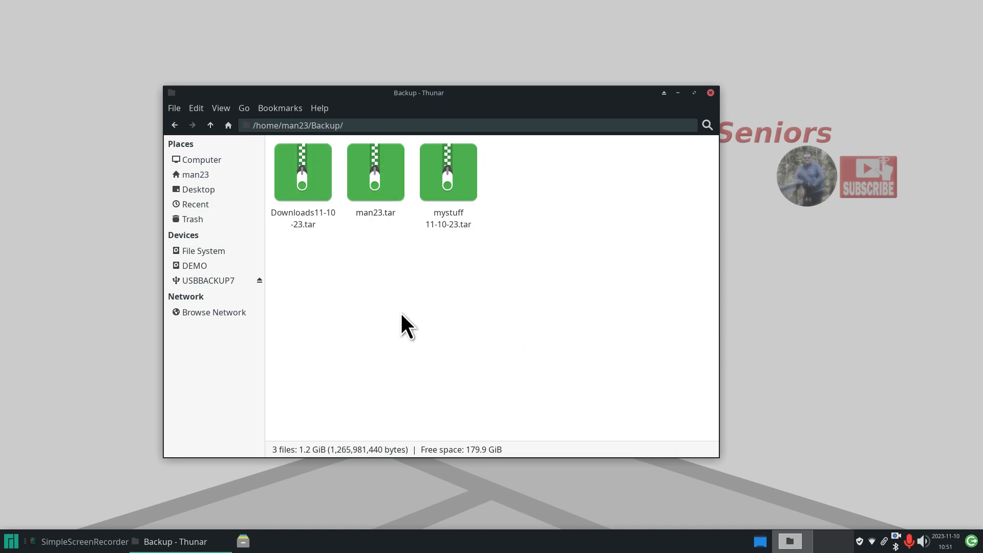
- Delete man23.tar from Backup and close Thunar
left_click(364, 168)
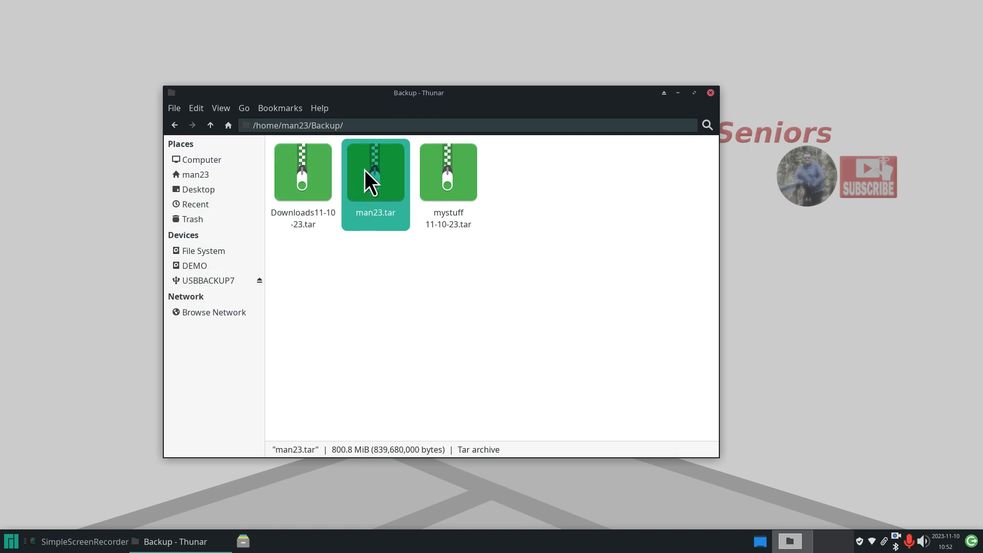
key("Delete")
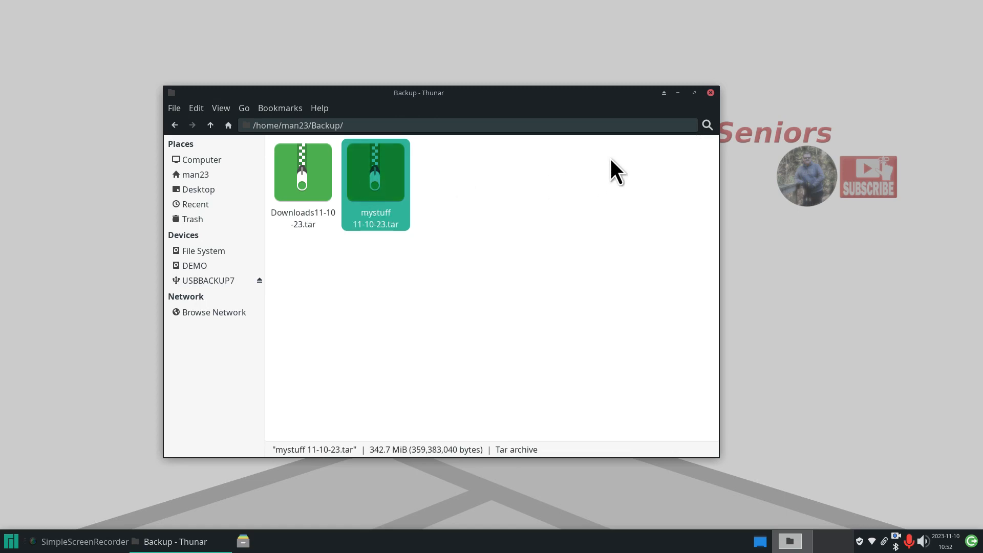
key("alt+F4")
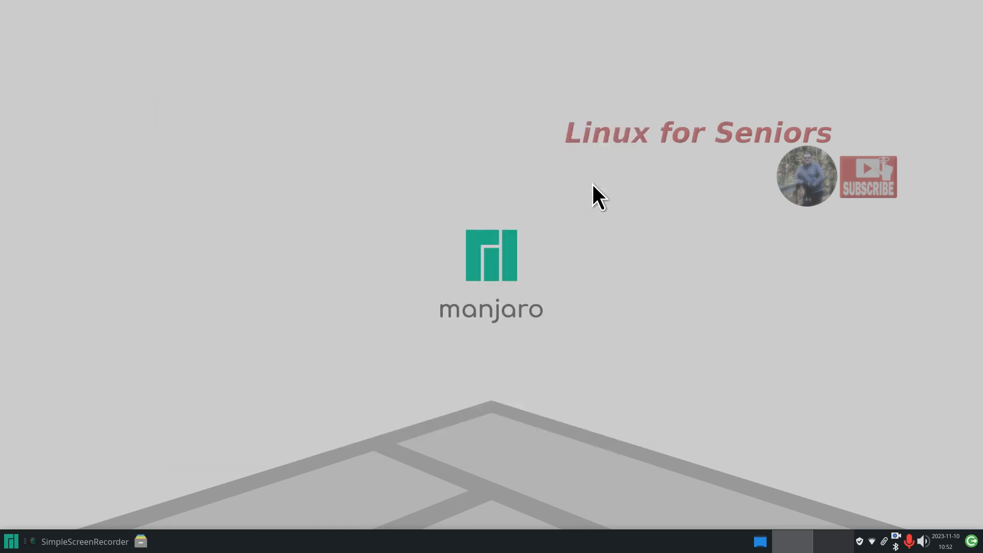